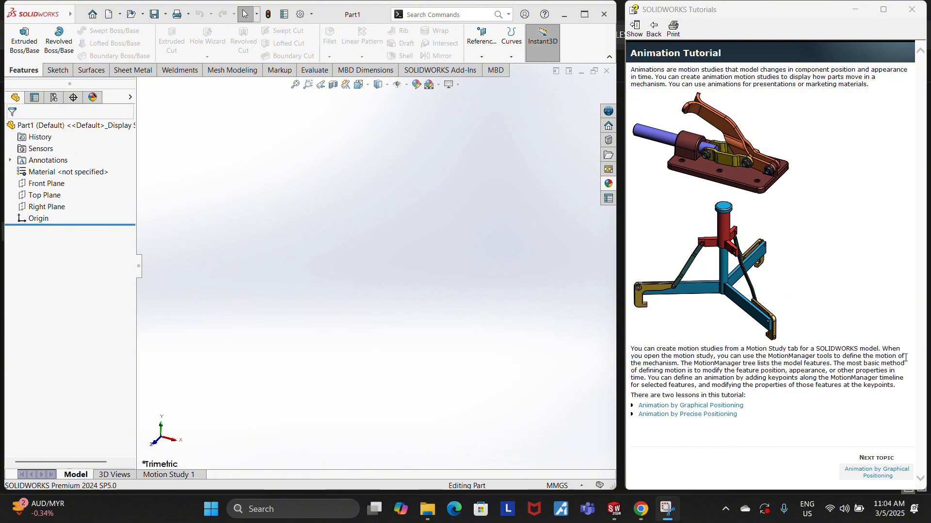
- Open the plunger assembly from the Animation by Graphical Positioning lesson and display it shaded with edges
left_click(870, 475)
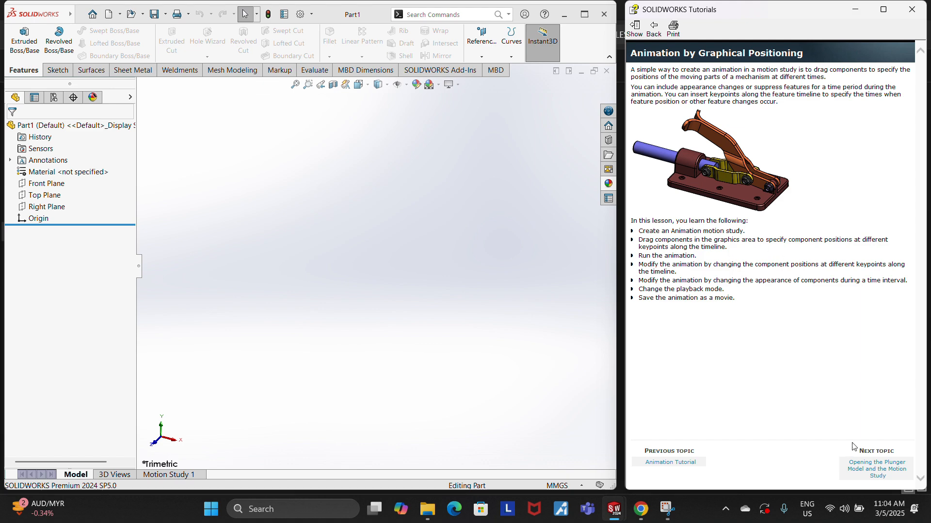
left_click(873, 469)
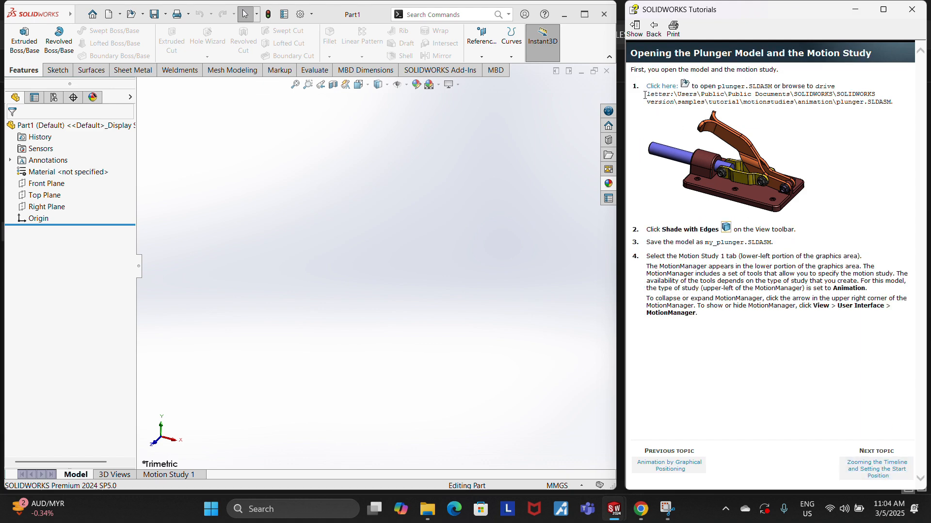
left_click(488, 272)
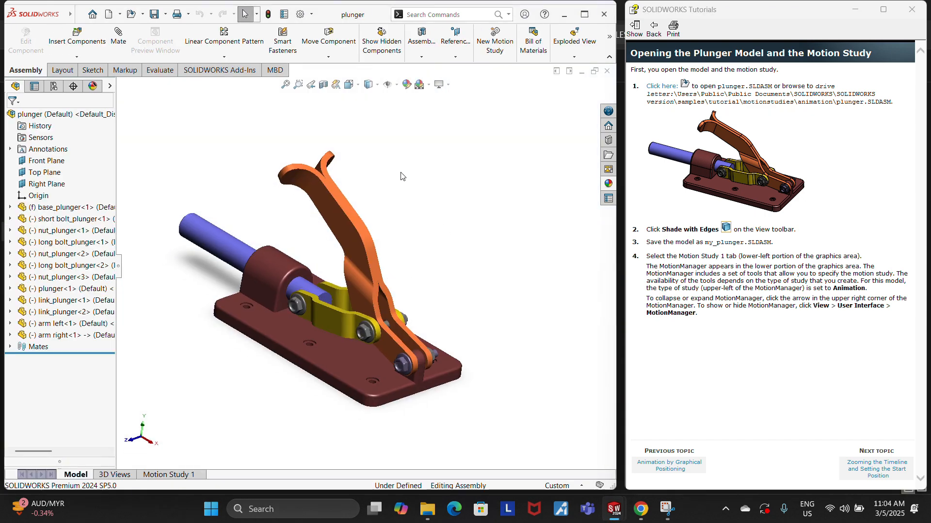
left_click(368, 84)
left_click(369, 99)
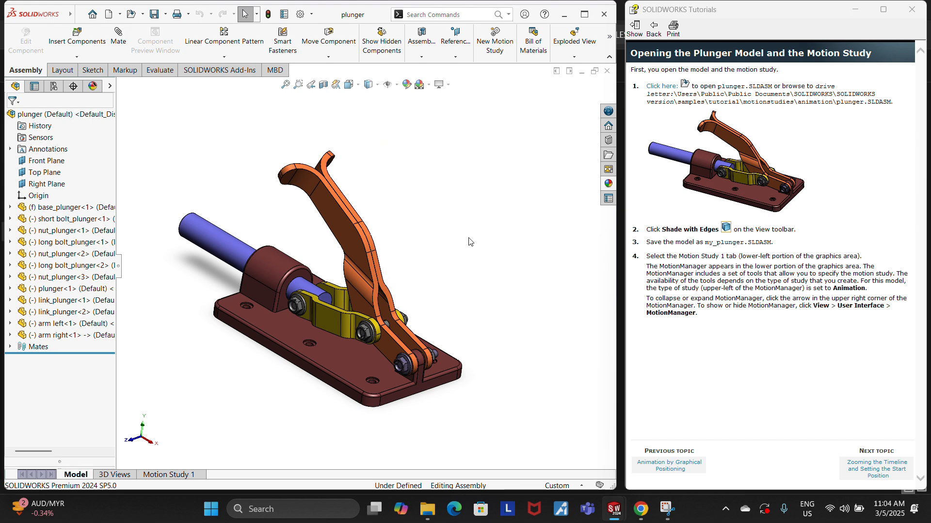
- Start saving the assembly under a new name and browse within Documents to the LESSON 18 folder inside 1) SOLIDWORKS LESSON
left_click(166, 16)
left_click(177, 38)
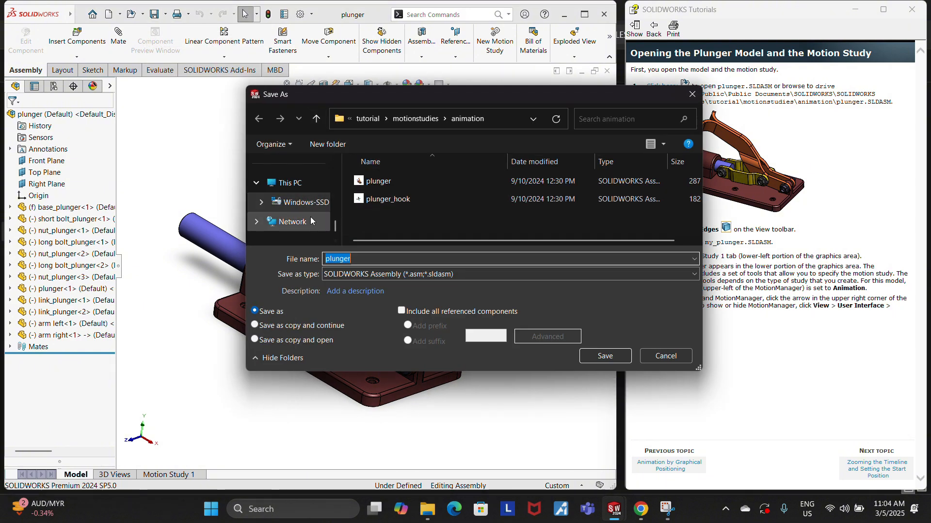
scroll(295, 204, "up", 5)
scroll(294, 195, "up", 5)
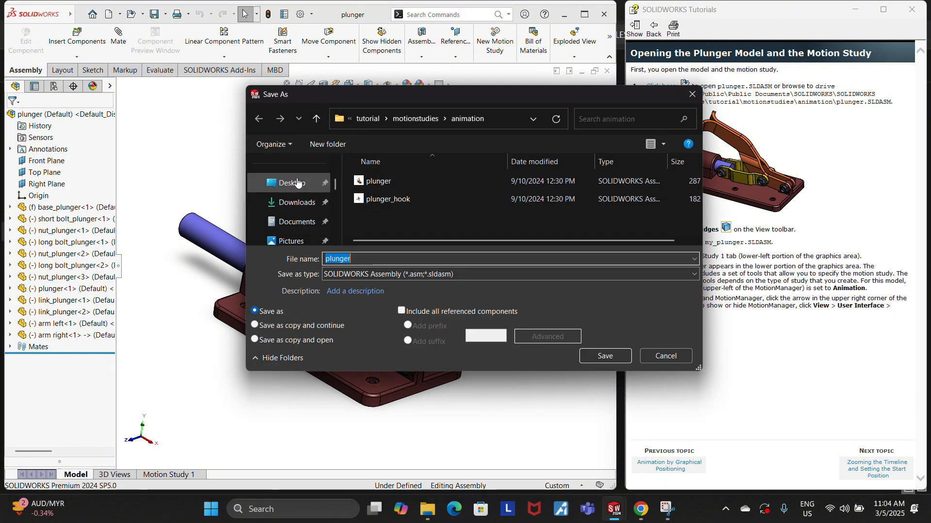
scroll(301, 214, "down", 2)
left_click(297, 183)
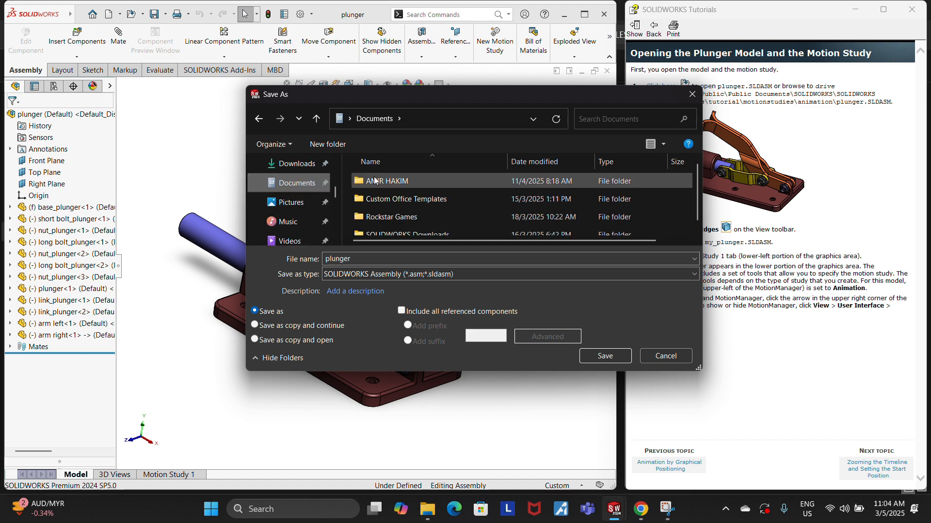
double_click(378, 181)
double_click(377, 229)
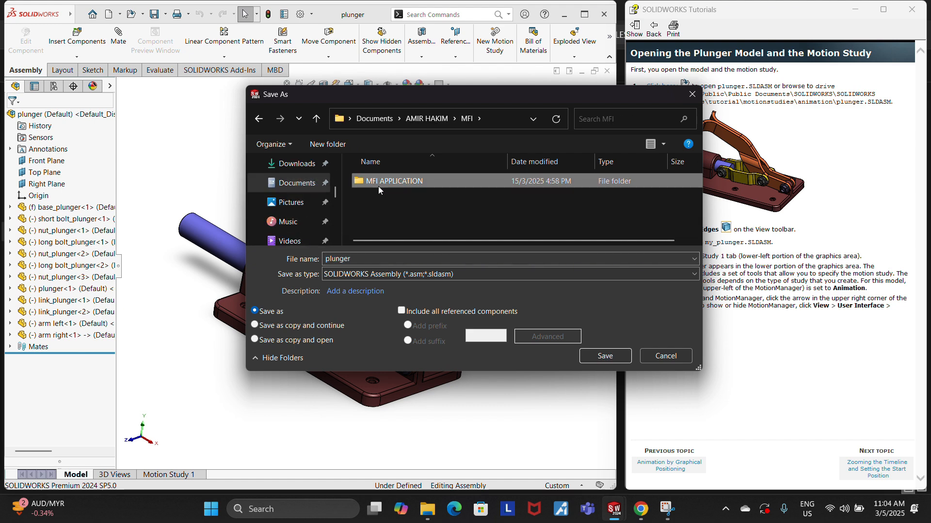
double_click(378, 186)
double_click(379, 212)
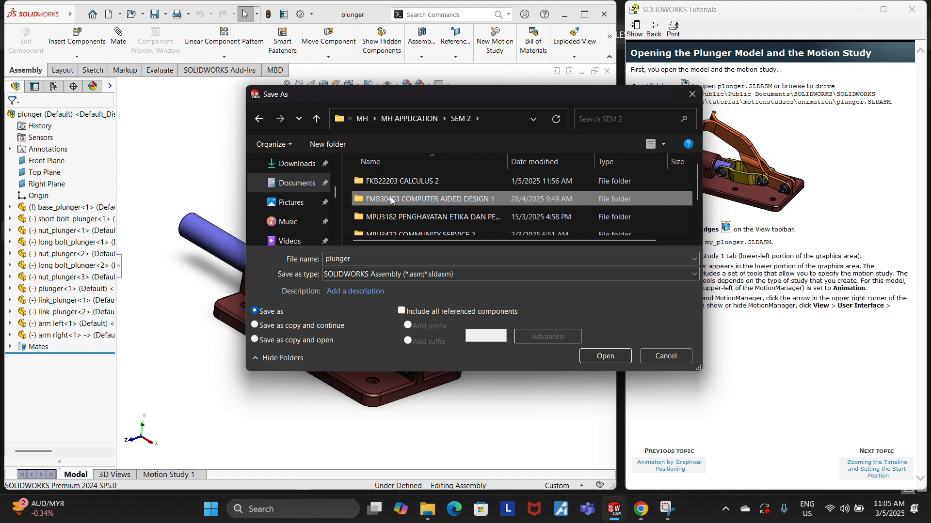
double_click(390, 198)
double_click(394, 181)
scroll(394, 208, "down", 3)
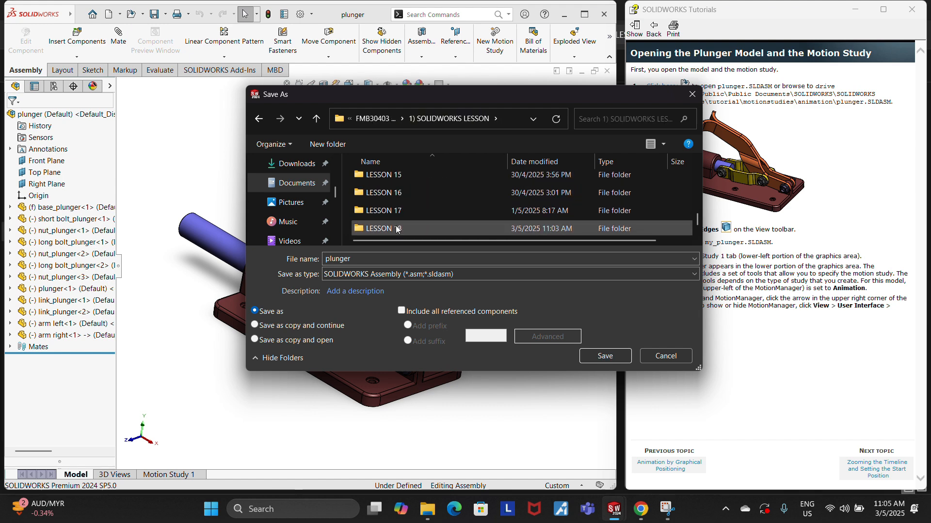
double_click(391, 228)
- Save the assembly as MY_PLUNGER in the LESSON 18 folder
double_click(367, 259)
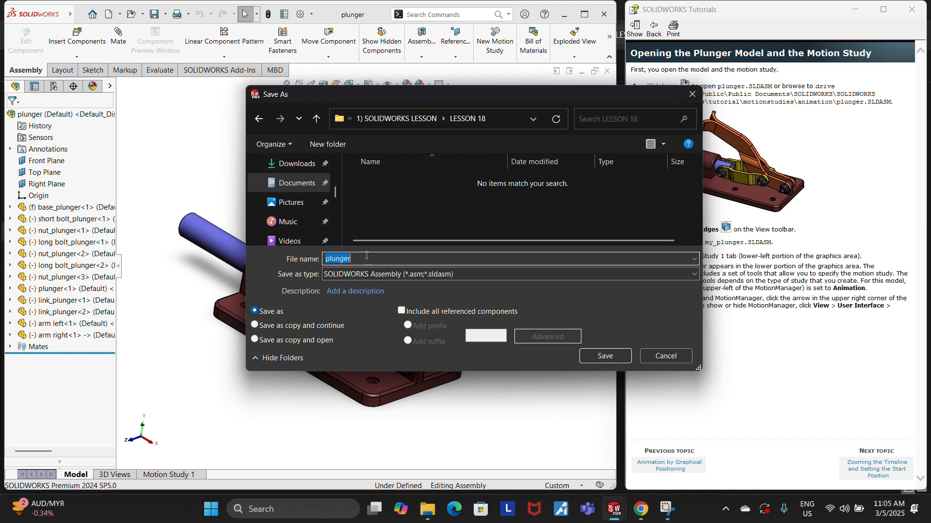
type("MY_PLUNGER")
key("Return")
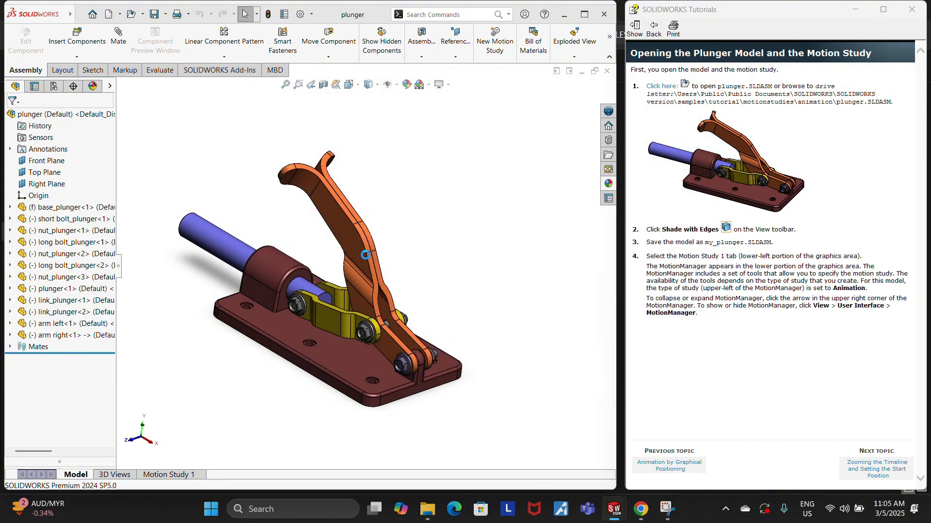
- Advance the tutorial to the page on zooming the timeline and open Motion Study 1 for the assembly
left_click(852, 468)
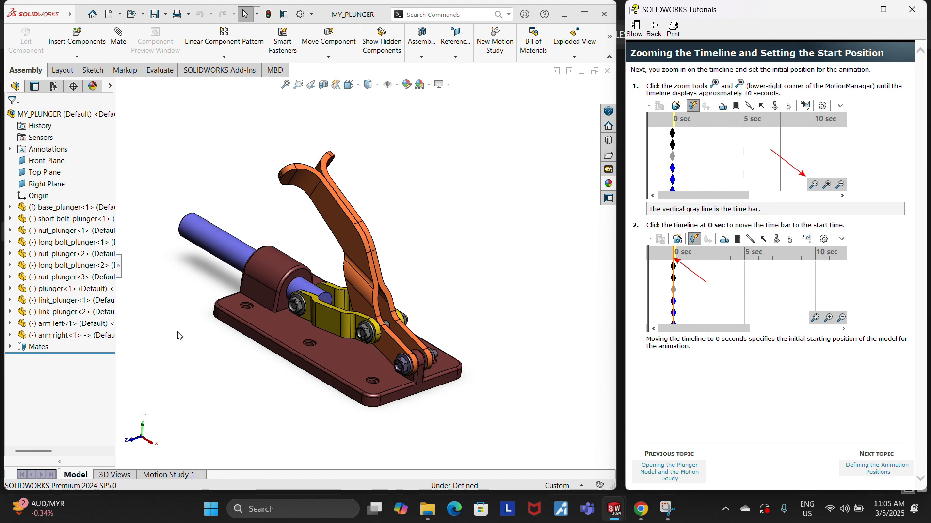
left_click(73, 16)
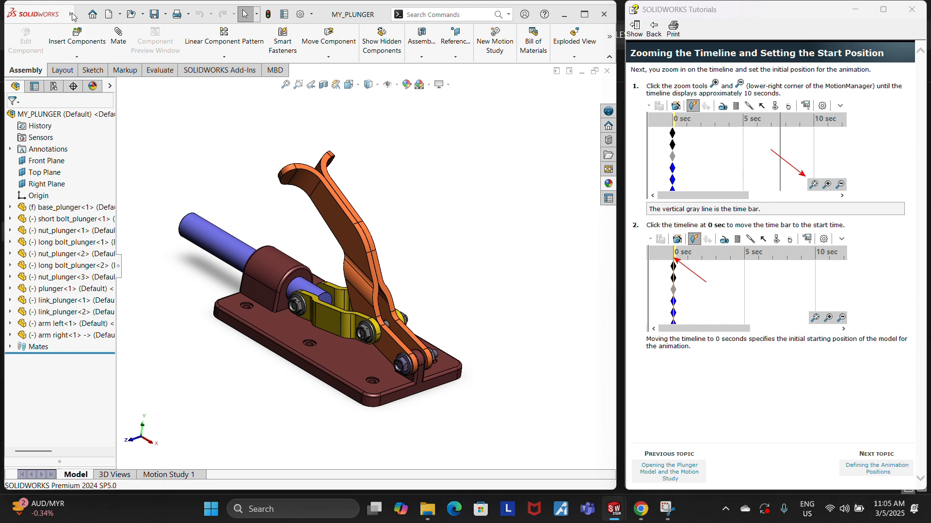
left_click(78, 15)
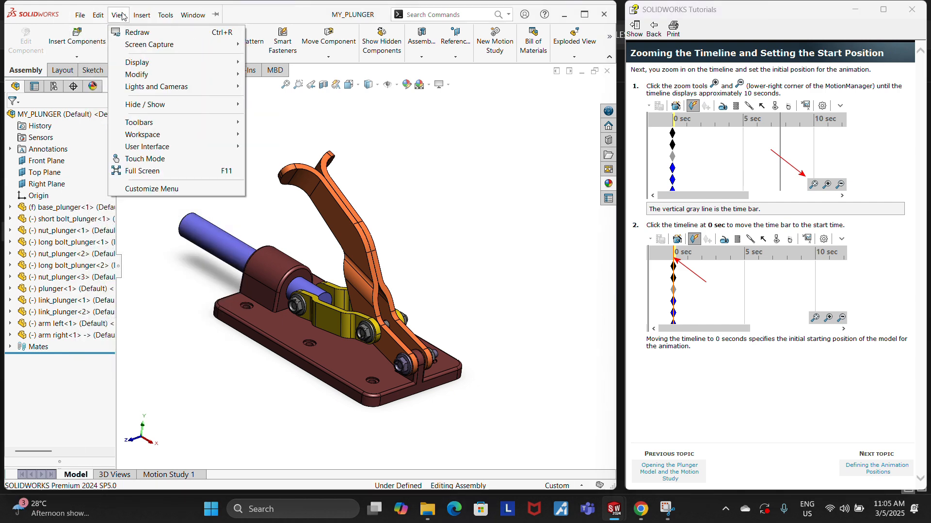
left_click(120, 15)
left_click(84, 17)
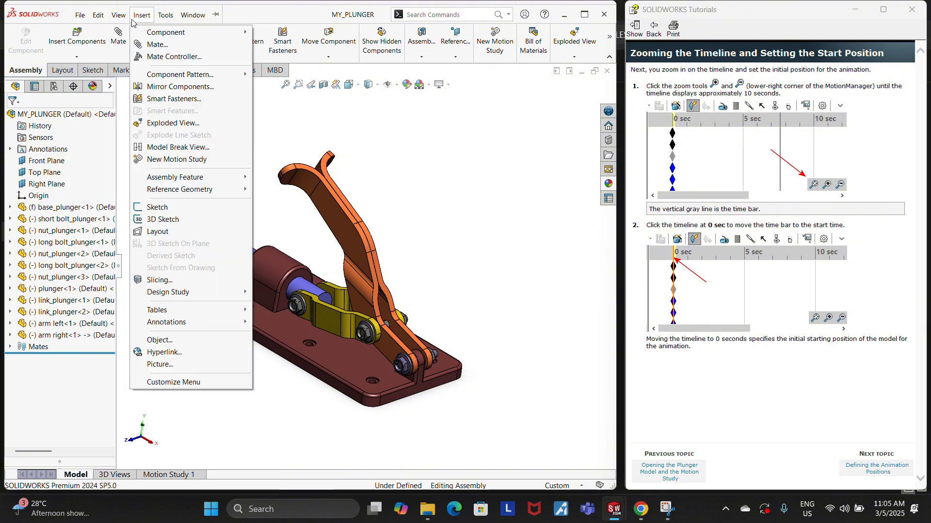
mouse_move(124, 20)
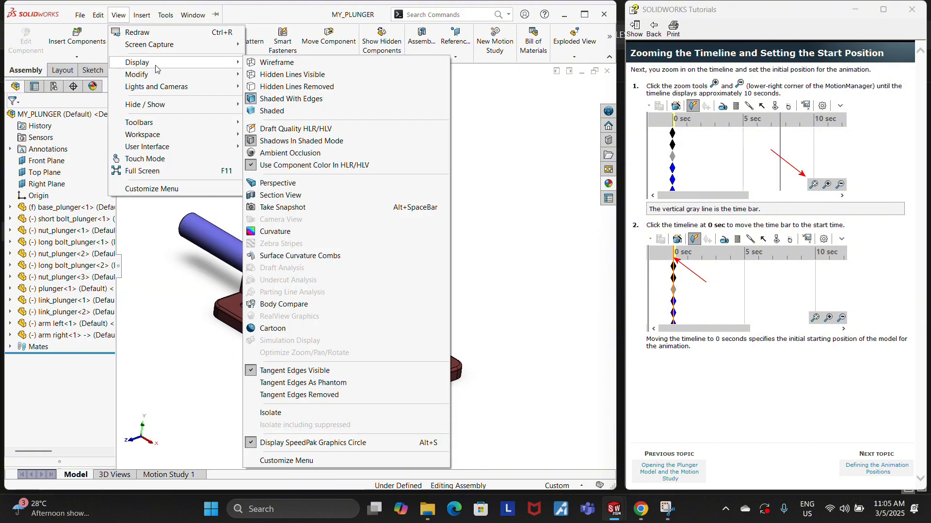
mouse_move(174, 134)
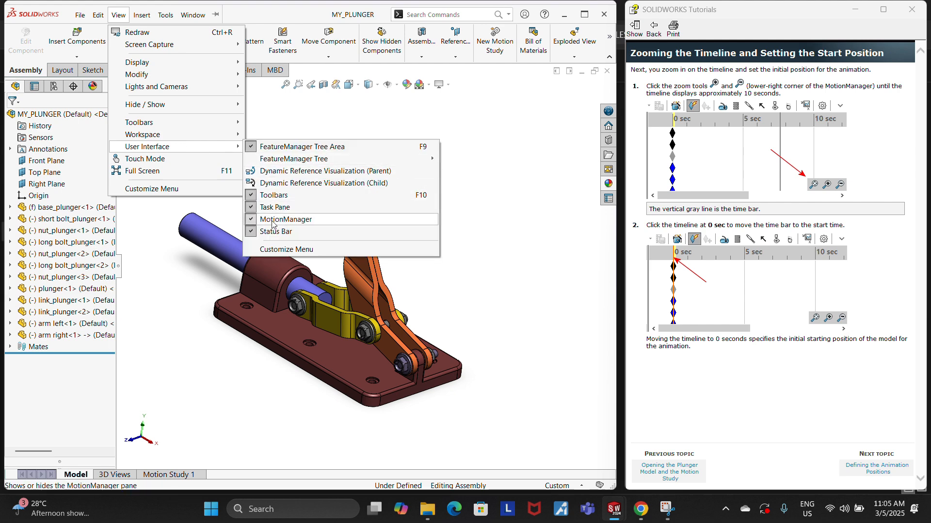
left_click(289, 219)
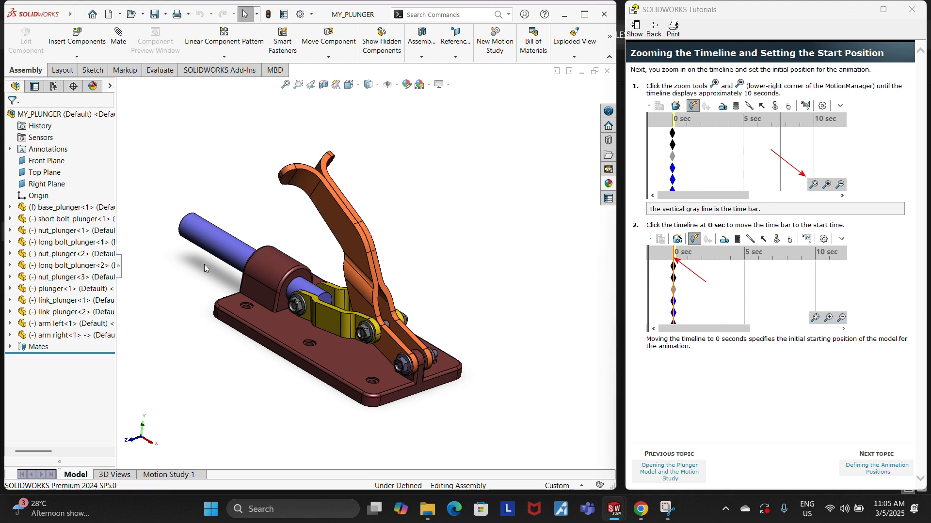
left_click(180, 476)
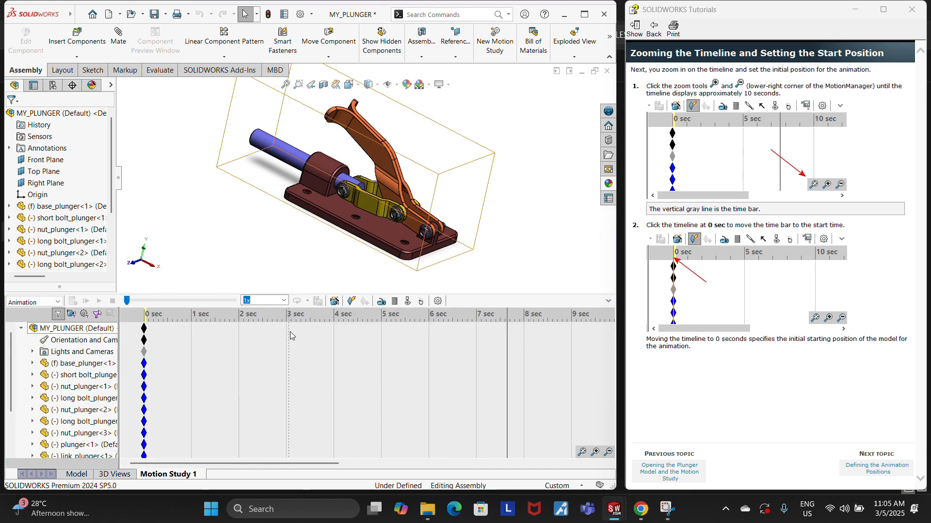
- Advance the tutorial to Defining the Animation Positions and move the motion study's time bar to 5 seconds
left_click(878, 466)
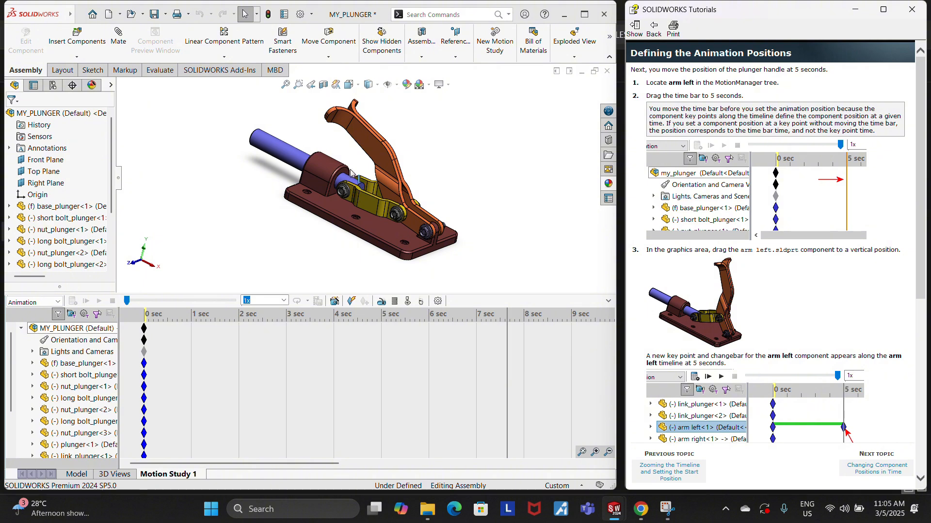
left_click(144, 316)
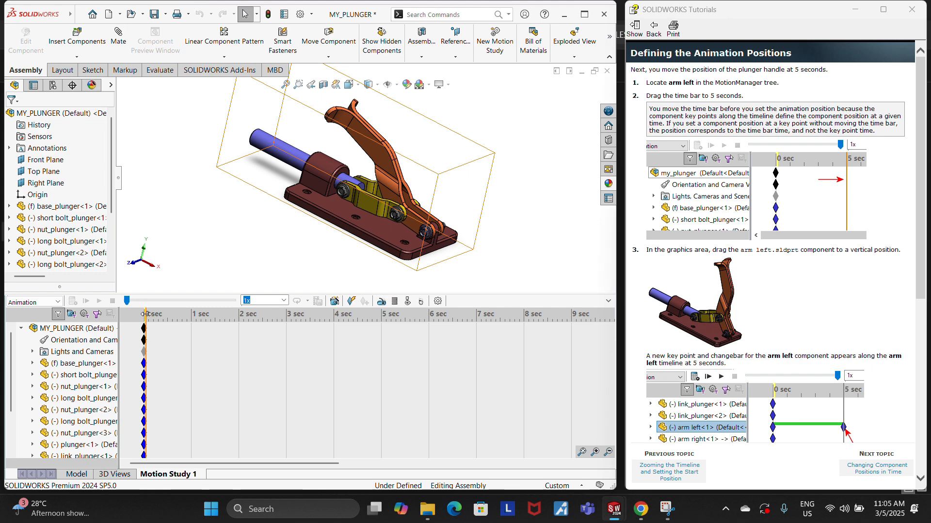
left_click_drag(144, 315, 381, 317)
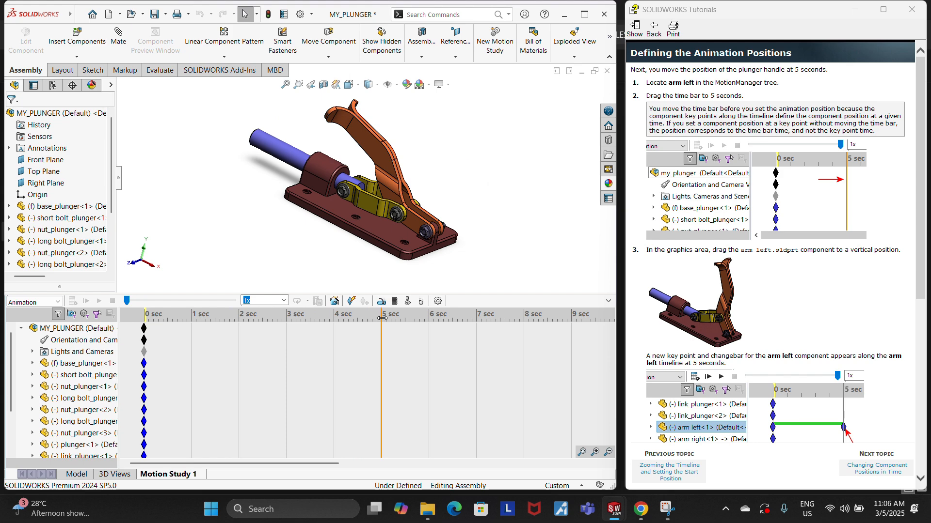
left_click(596, 451)
left_click(608, 451)
left_click(609, 451)
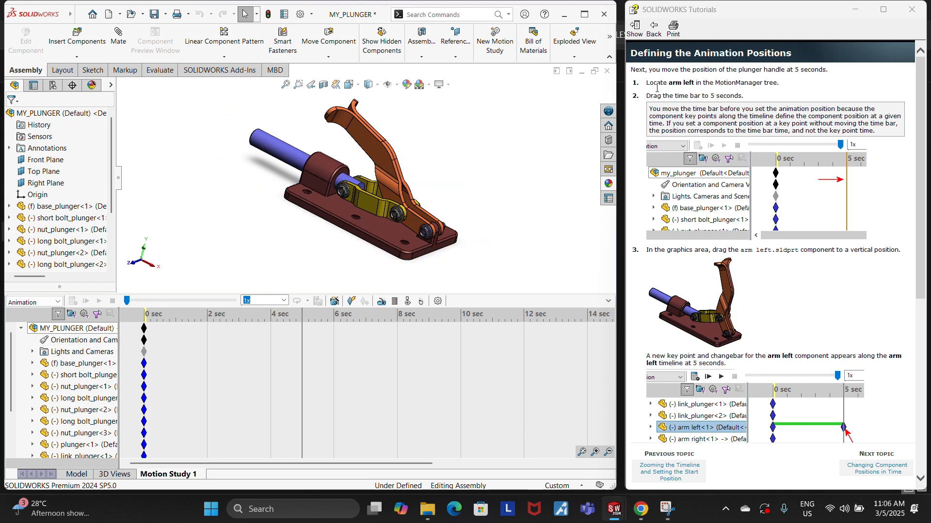
- Try to move the arm left component to a vertical position at 5 seconds
scroll(49, 426, "down", 3)
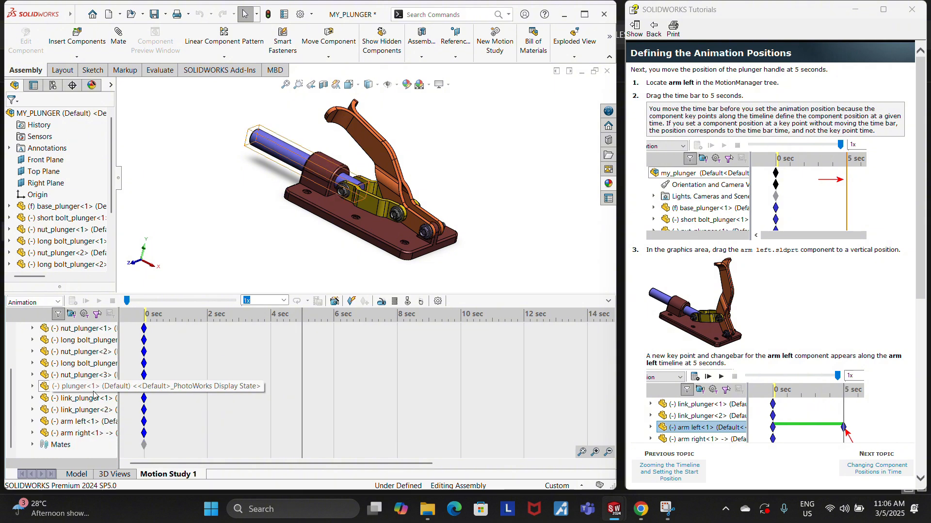
left_click(48, 425)
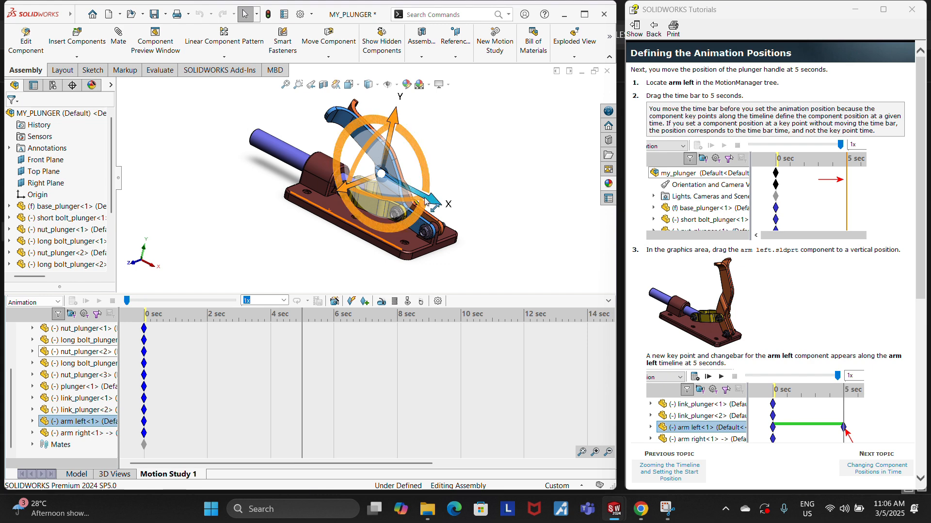
left_click_drag(425, 202, 468, 239)
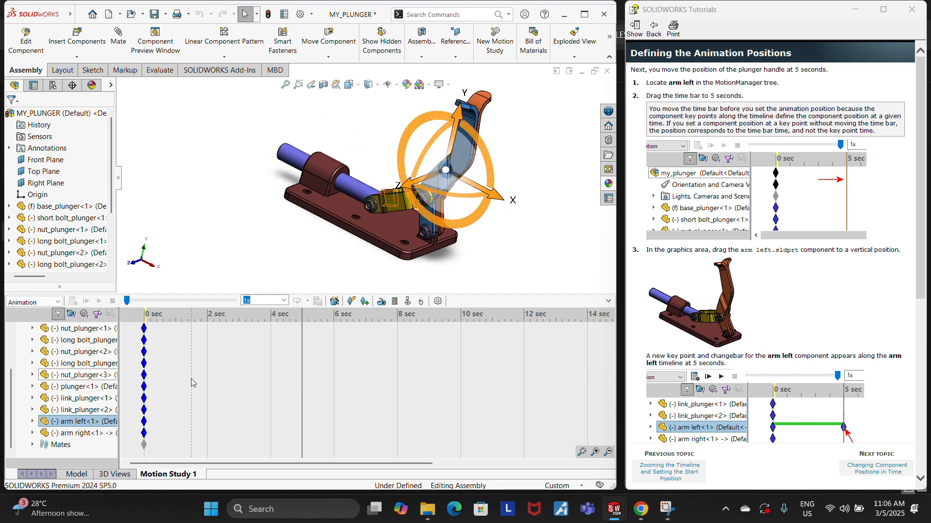
- Turn on Autokey and move the arm left component to a vertical position with the time bar at 5 seconds
left_click(353, 301)
scroll(276, 383, "up", 2)
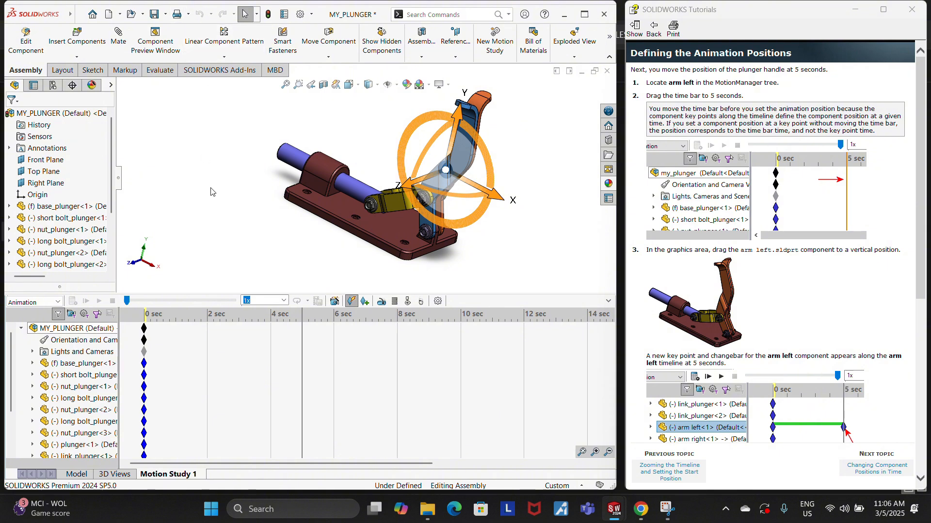
scroll(218, 188, "down", 3)
scroll(366, 193, "up", 4)
scroll(366, 195, "up", 2)
scroll(449, 195, "down", 3)
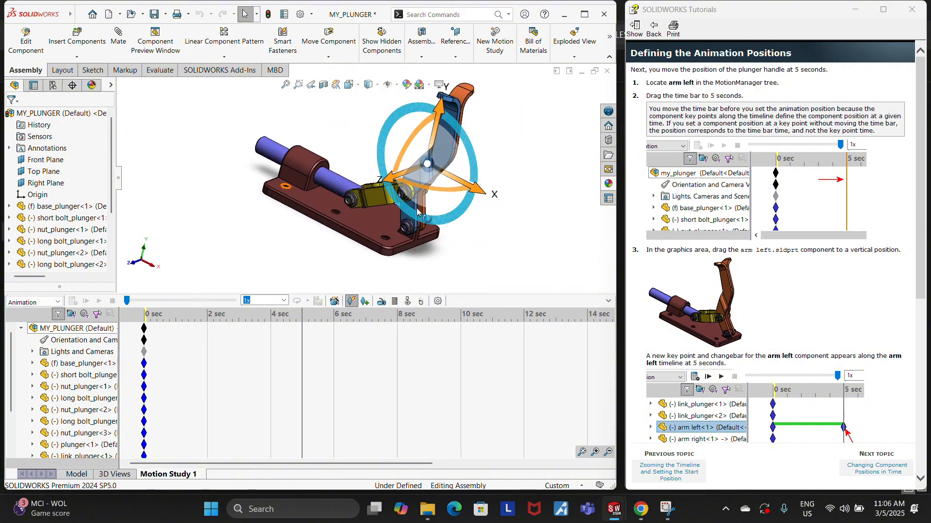
scroll(138, 407, "down", 2)
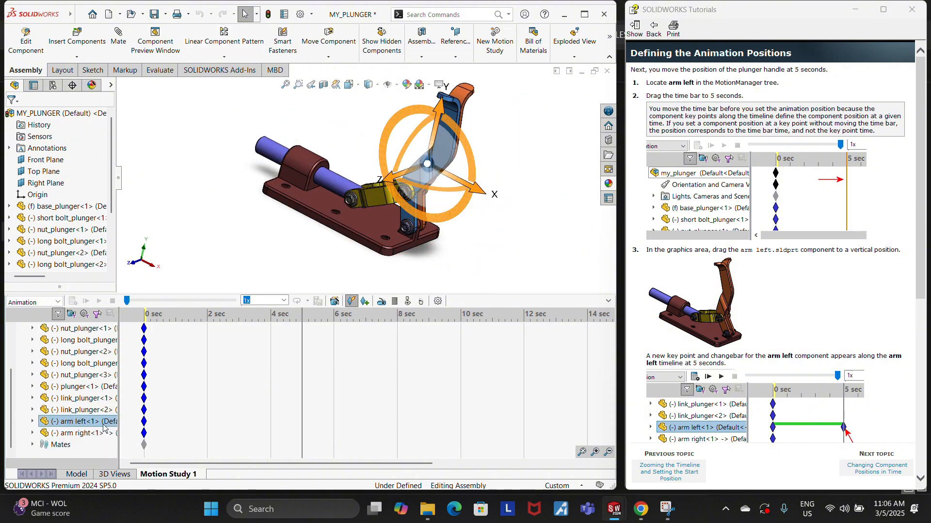
left_click_drag(141, 423, 145, 422)
left_click_drag(145, 314, 302, 322)
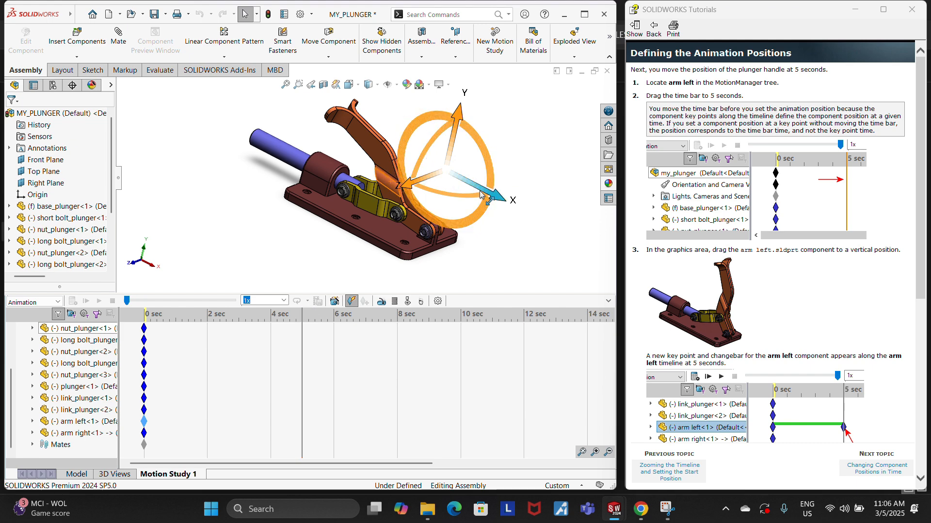
left_click_drag(484, 192, 580, 255)
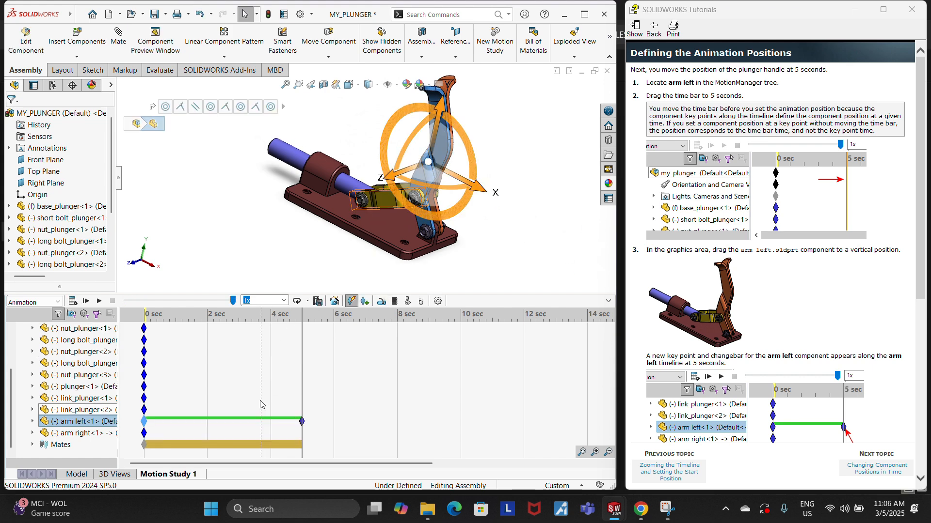
scroll(315, 244, "up", 1)
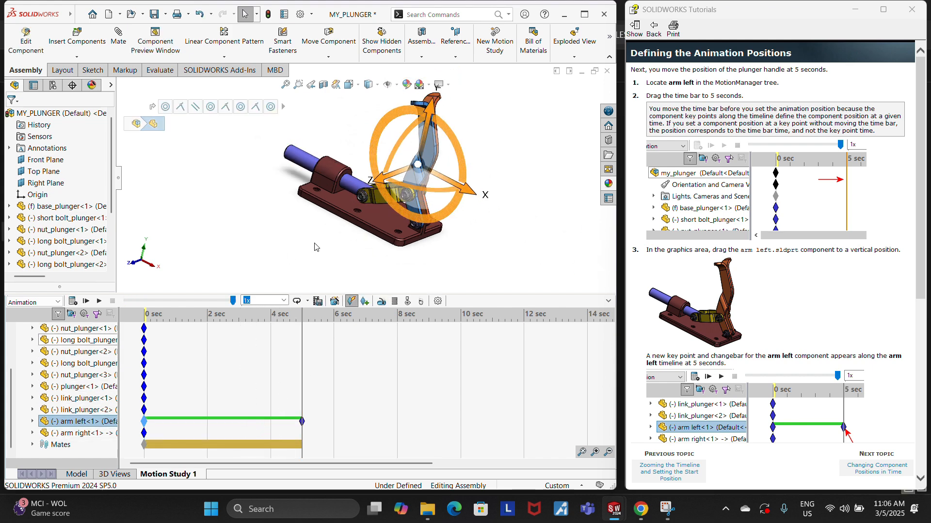
scroll(325, 211, "down", 2)
scroll(347, 133, "up", 1)
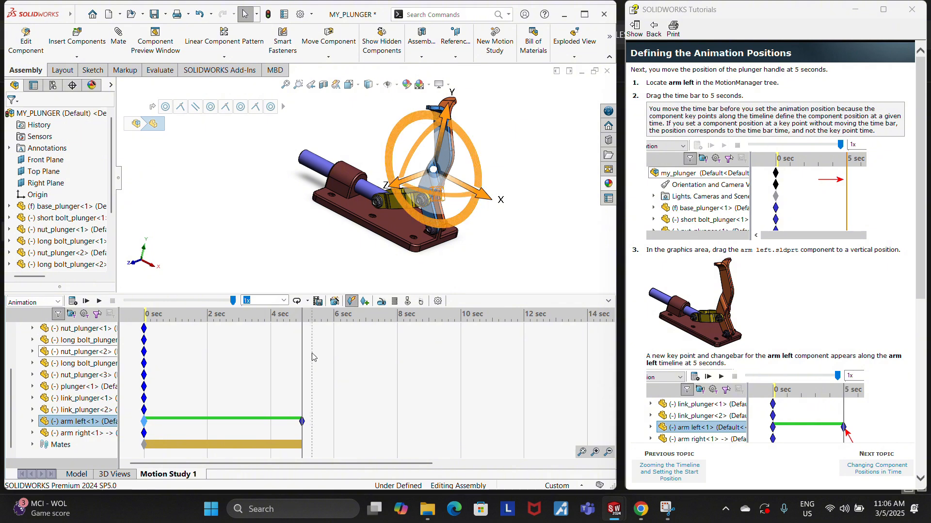
scroll(338, 365, "up", 2)
scroll(338, 366, "down", 2)
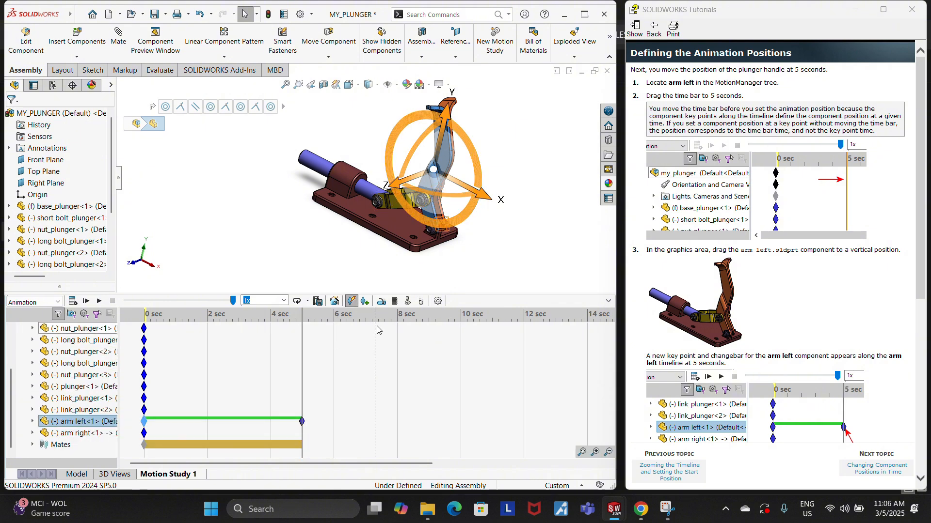
- Calculate the motion study, set its playback mode to Normal, and recalculate the animation
scroll(770, 366, "down", 6)
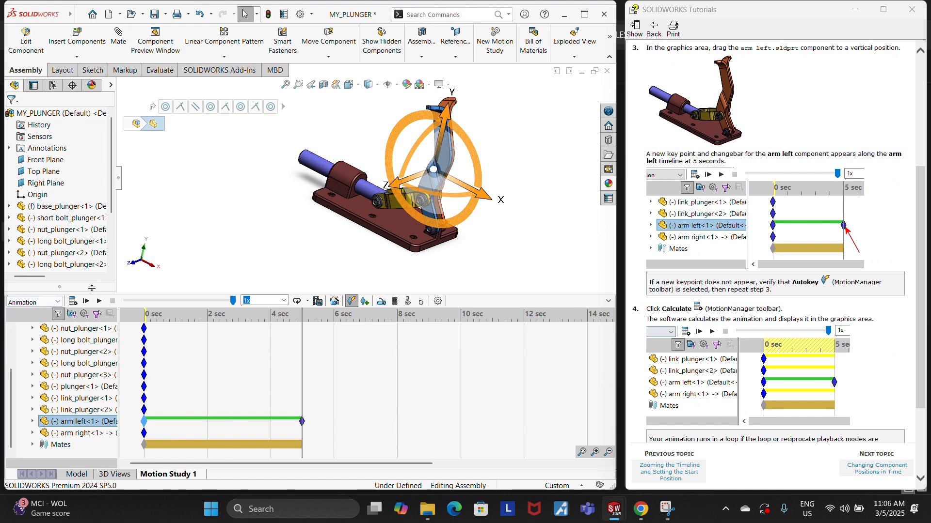
left_click(73, 301)
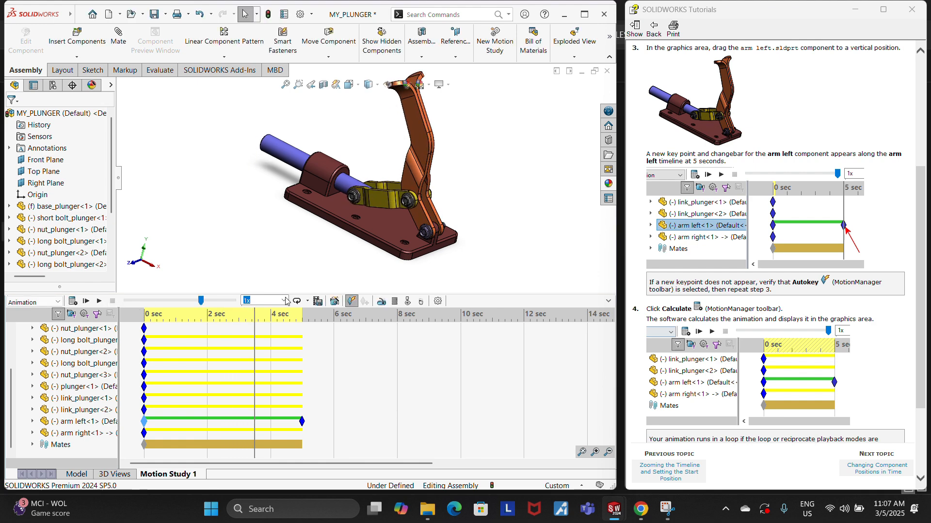
left_click(308, 305)
left_click(299, 313)
left_click(72, 302)
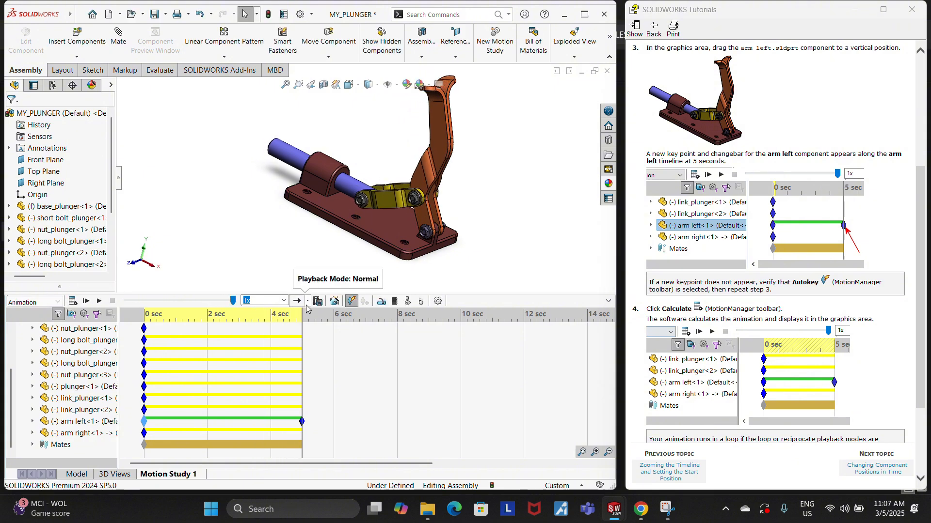
- Advance the tutorial to Changing Component Positions in Time and copy the arm left key point at 5 seconds to 2 seconds
scroll(757, 355, "down", 3)
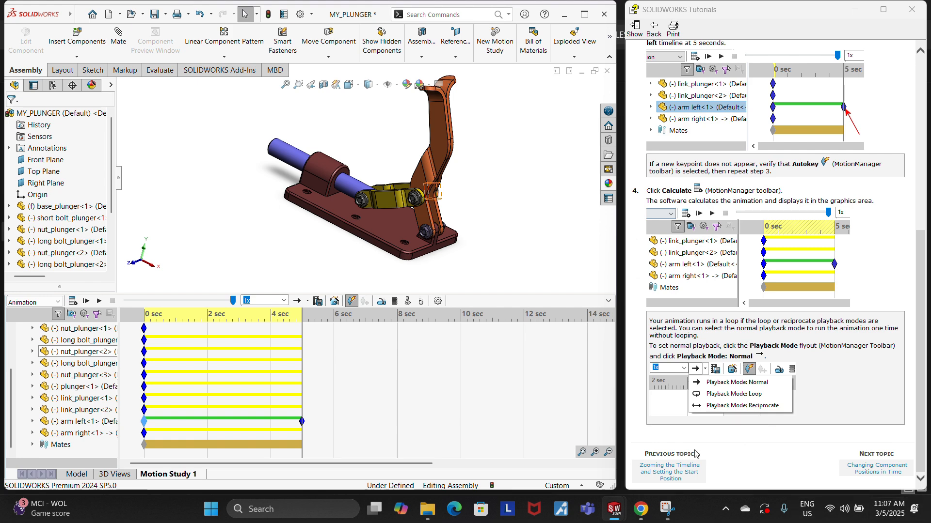
left_click(878, 469)
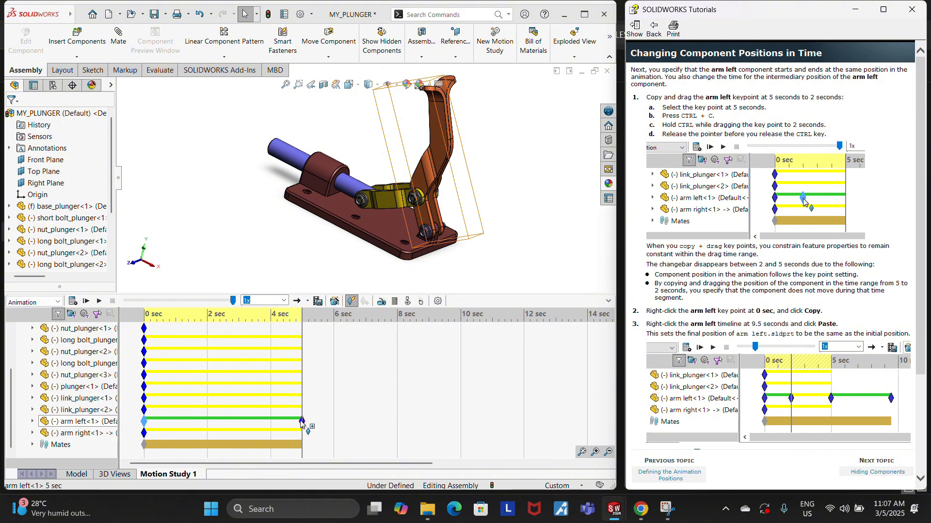
left_click_drag(301, 423, 235, 426, "ctrl")
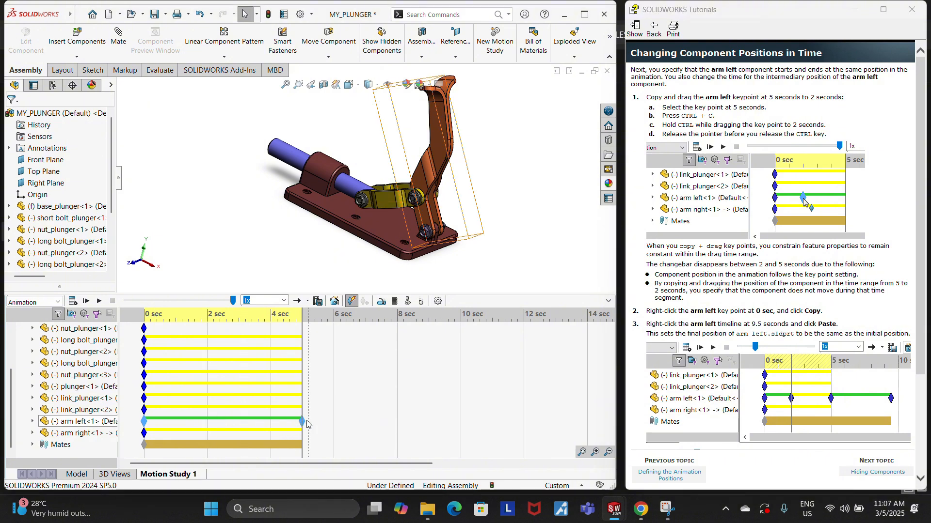
left_click_drag(302, 423, 287, 424, "ctrl")
left_click(309, 421)
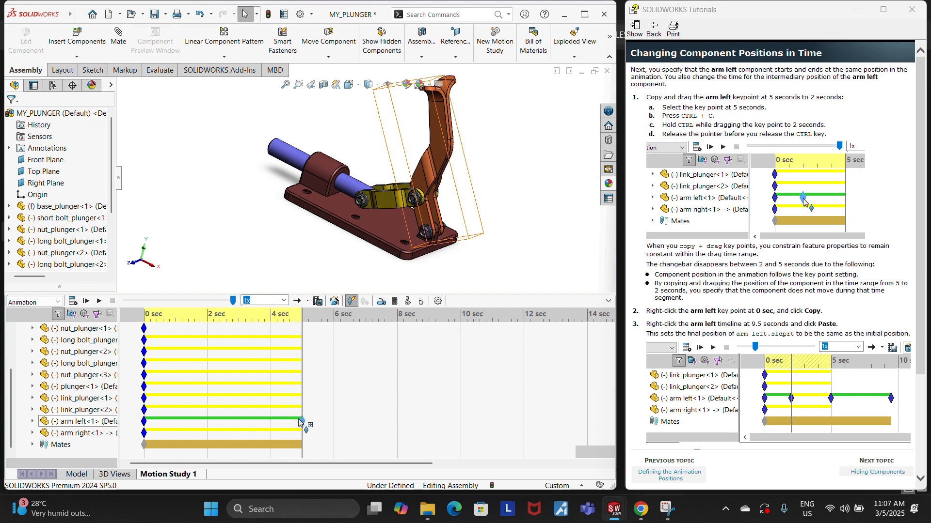
left_click_drag(205, 423, 207, 421, "ctrl")
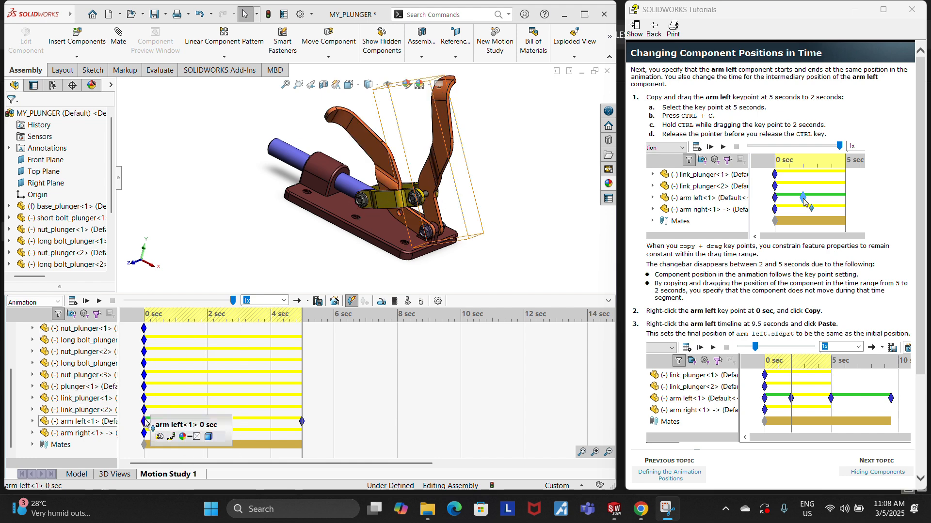
- Copy the arm left key point at 0 seconds to 9.5 seconds on the same timeline and recalculate the motion study
right_click(145, 422)
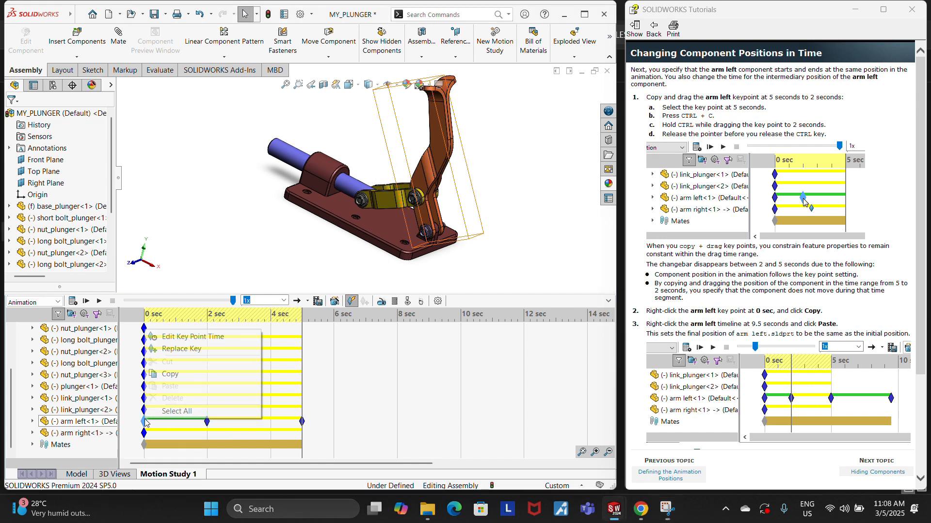
left_click(168, 374)
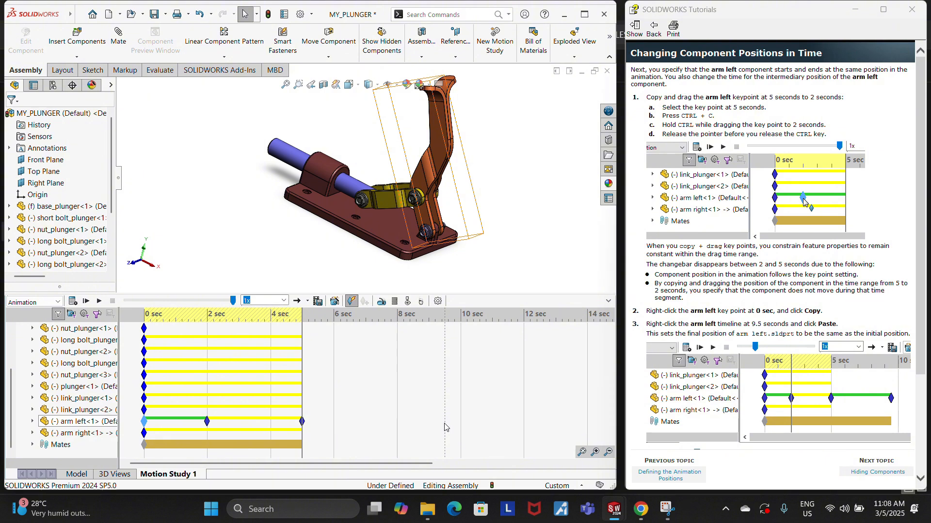
right_click(445, 427)
left_click(465, 452)
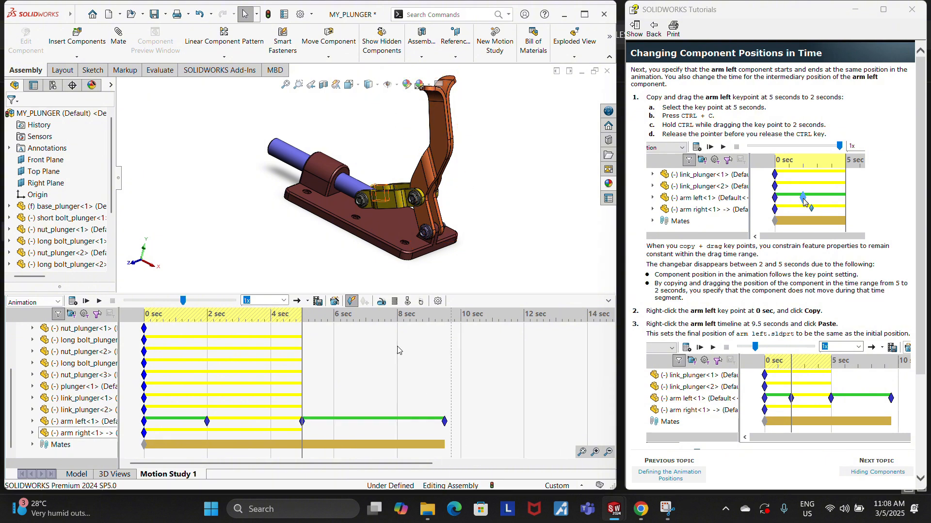
scroll(794, 334, "down", 3)
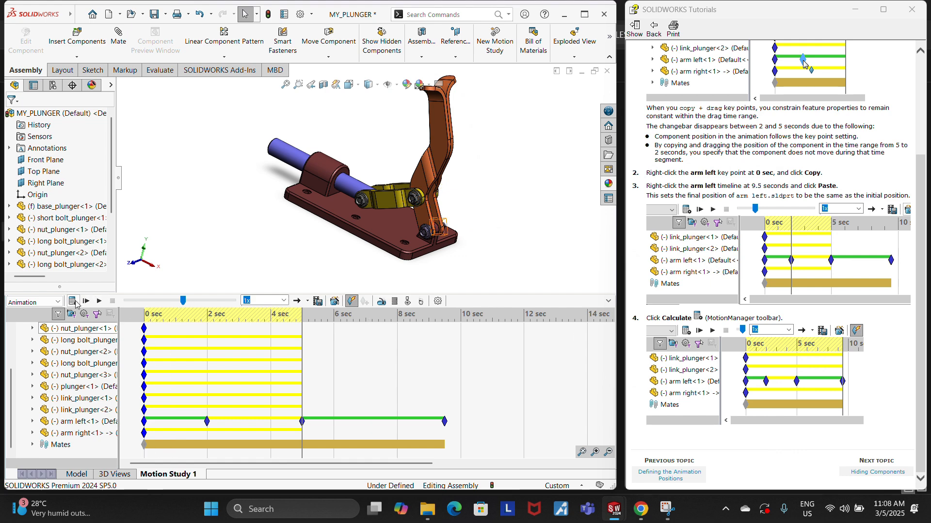
left_click(74, 302)
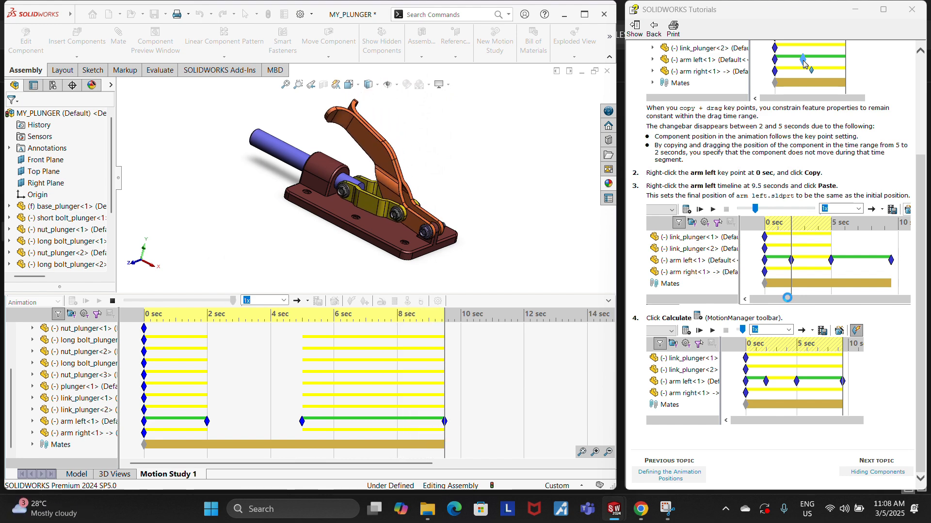
- Advance the tutorial to Hiding Components and hide the arm left and arm right components at 9.5 seconds
left_click(867, 470)
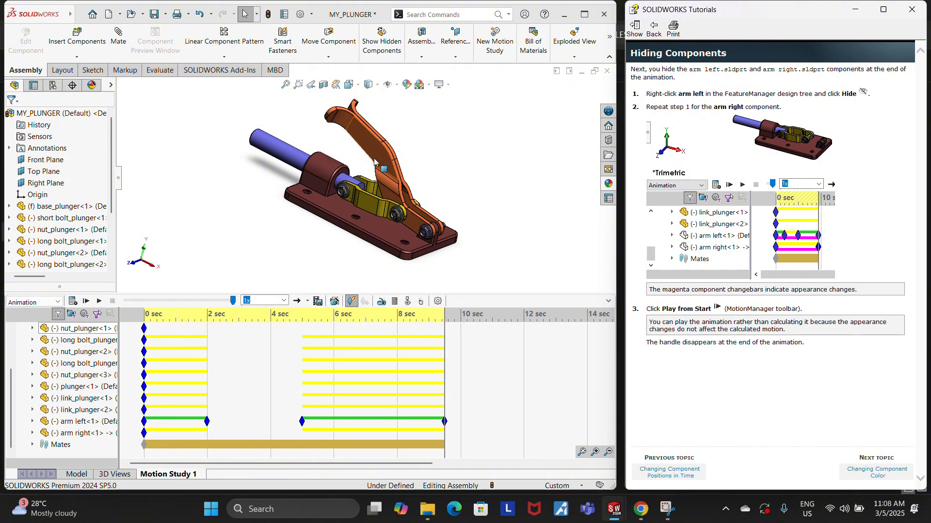
right_click(69, 423)
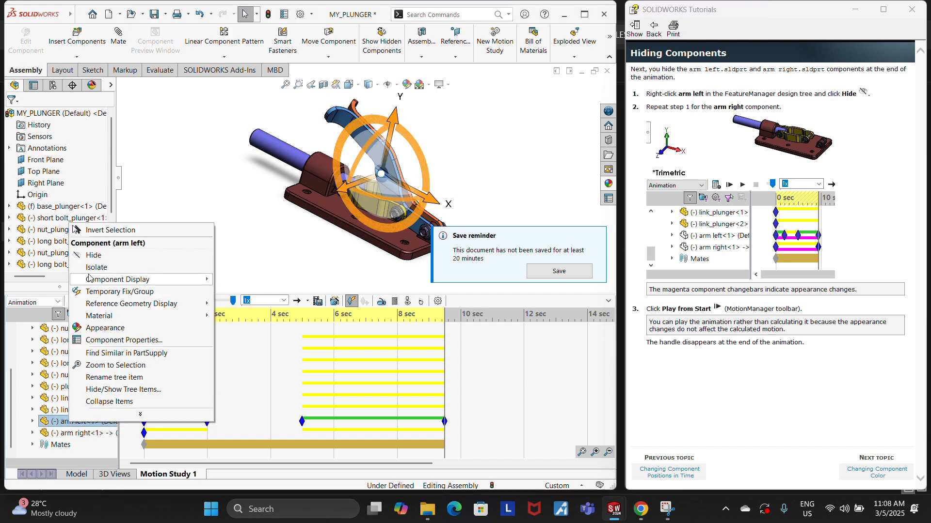
left_click(90, 256)
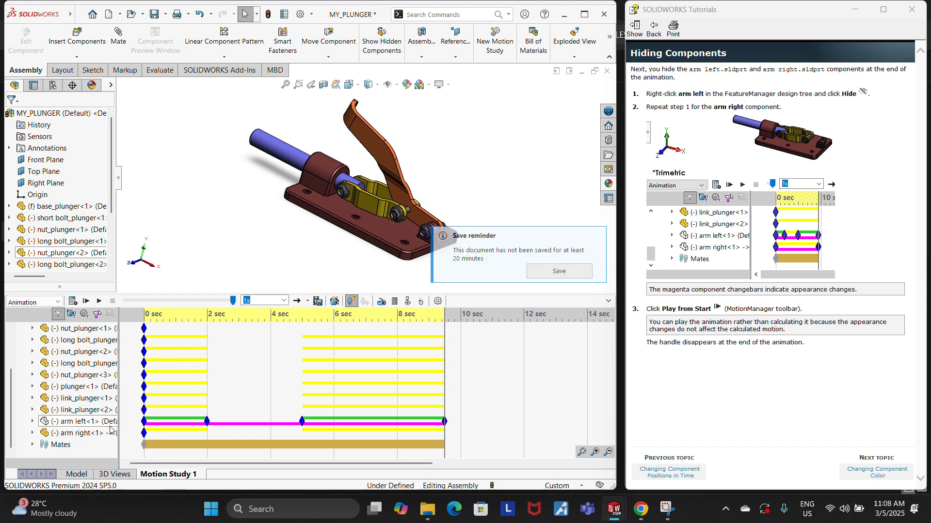
left_click(110, 432)
right_click(93, 433)
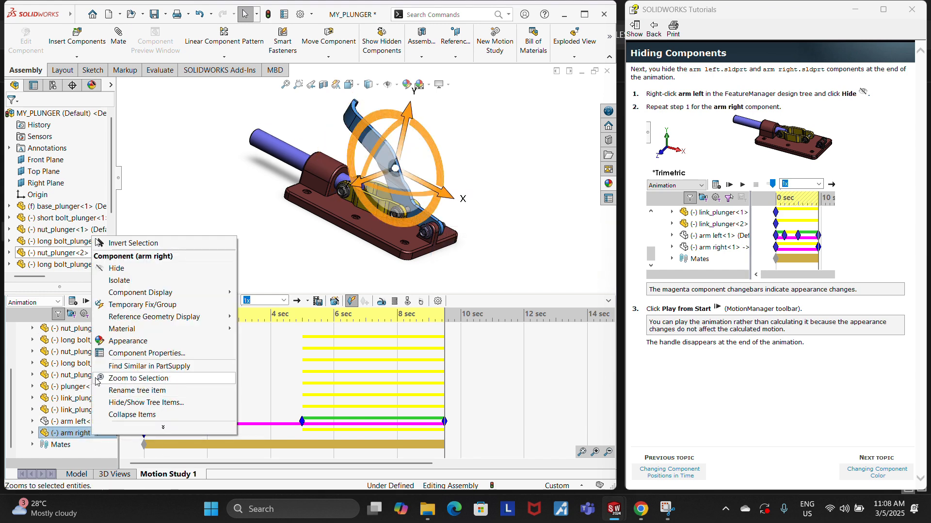
left_click(130, 275)
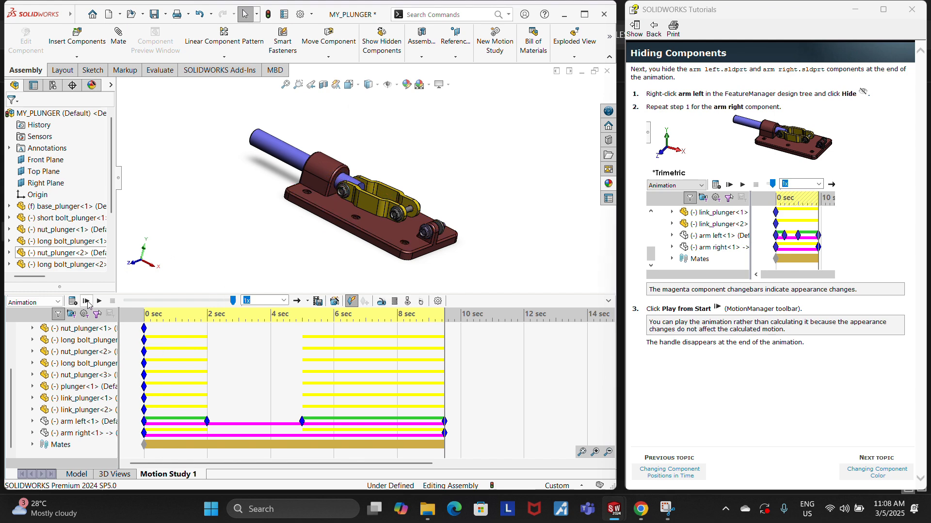
- Play the animation from the start and advance the tutorial to Changing Component Color
left_click(87, 301)
left_click(877, 473)
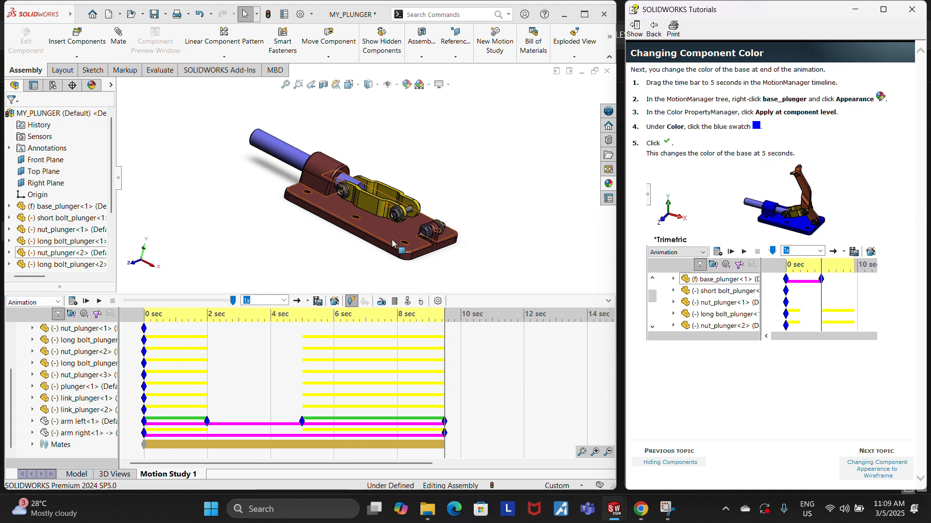
- Move the time bar to about 3 seconds and change the base_plunger component's color to blue from the standard swatches
left_click(144, 320)
left_click_drag(144, 317, 240, 328)
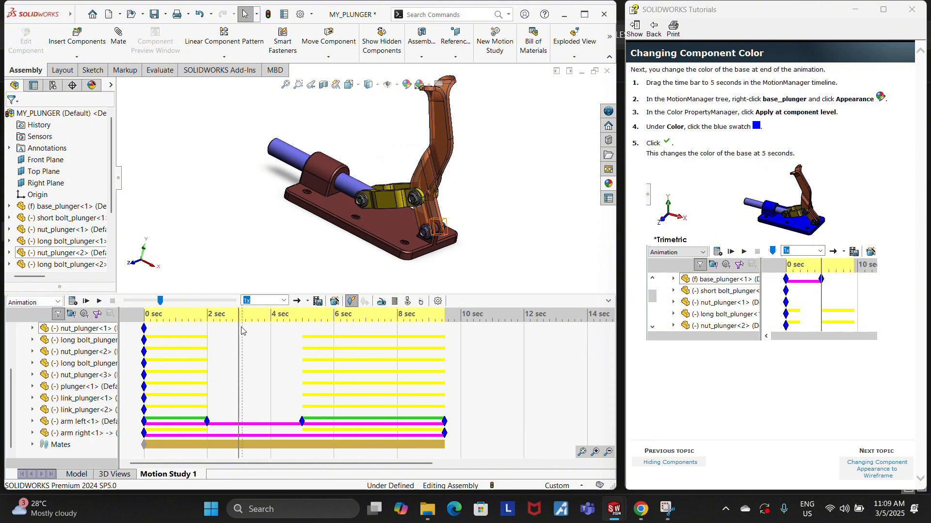
scroll(81, 373, "up", 3)
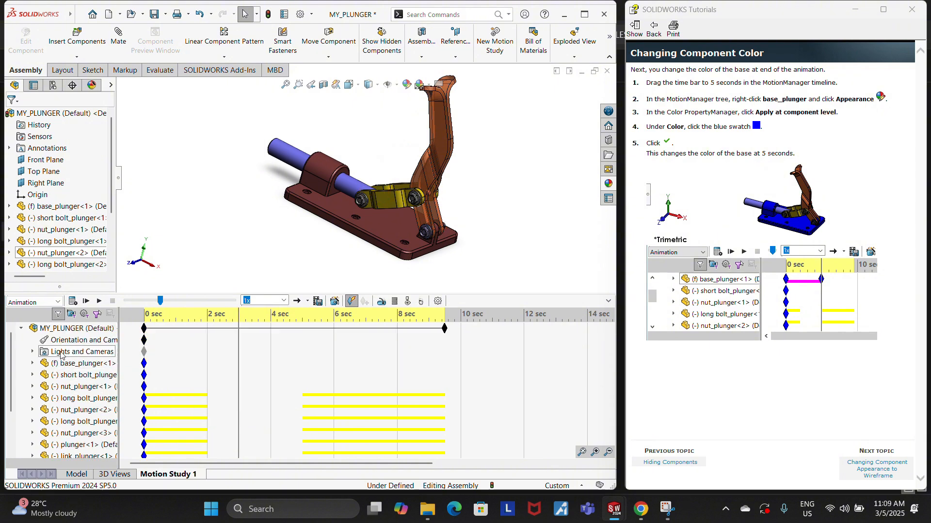
right_click(80, 367)
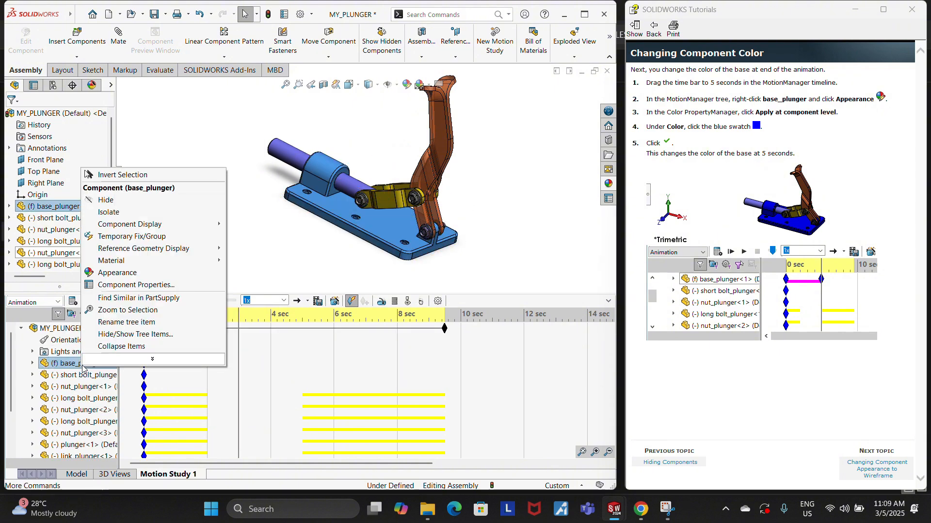
left_click(107, 276)
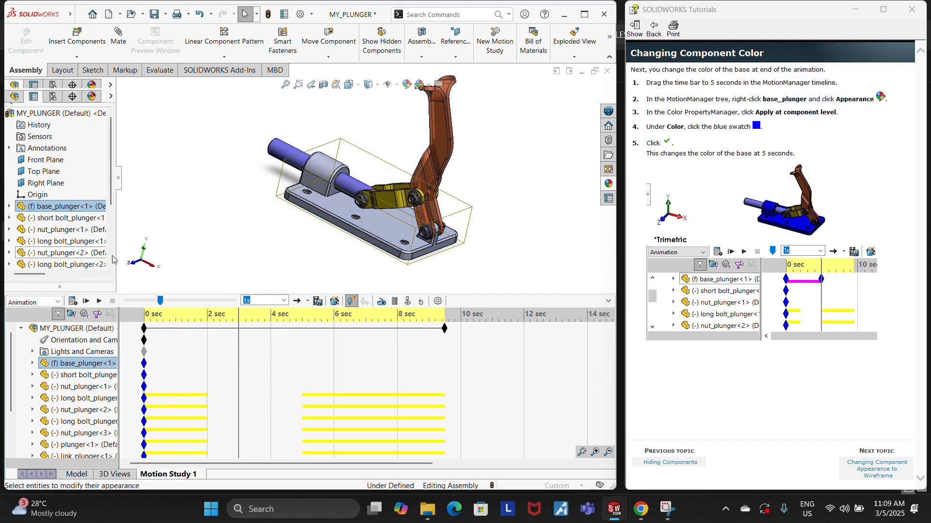
scroll(89, 219, "down", 5)
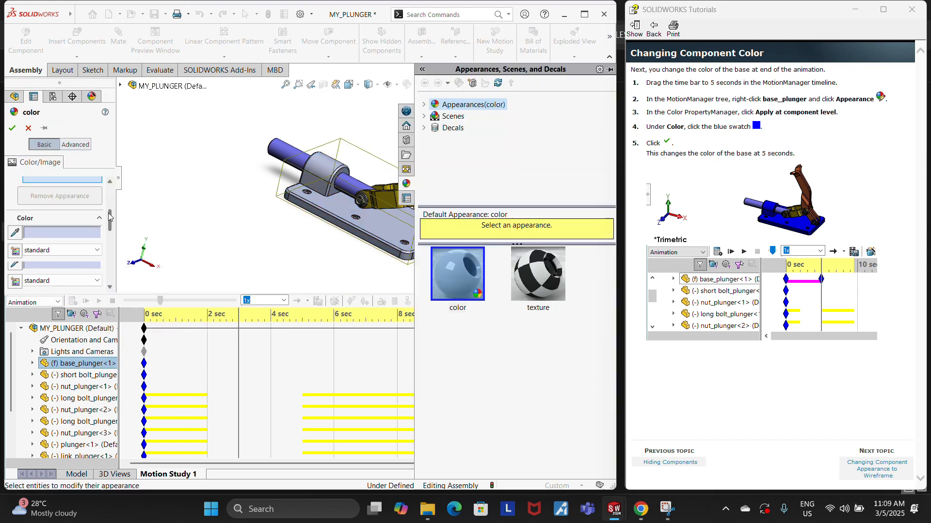
left_click(70, 224)
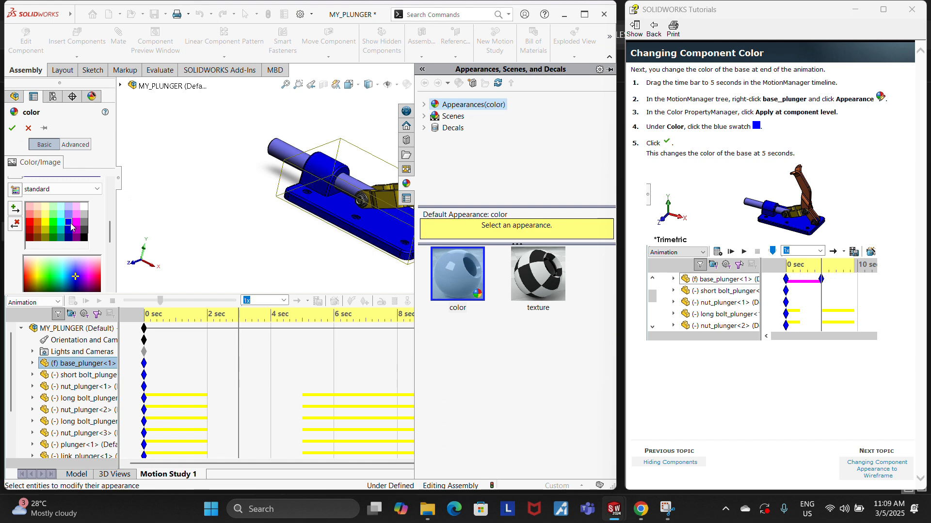
left_click(13, 130)
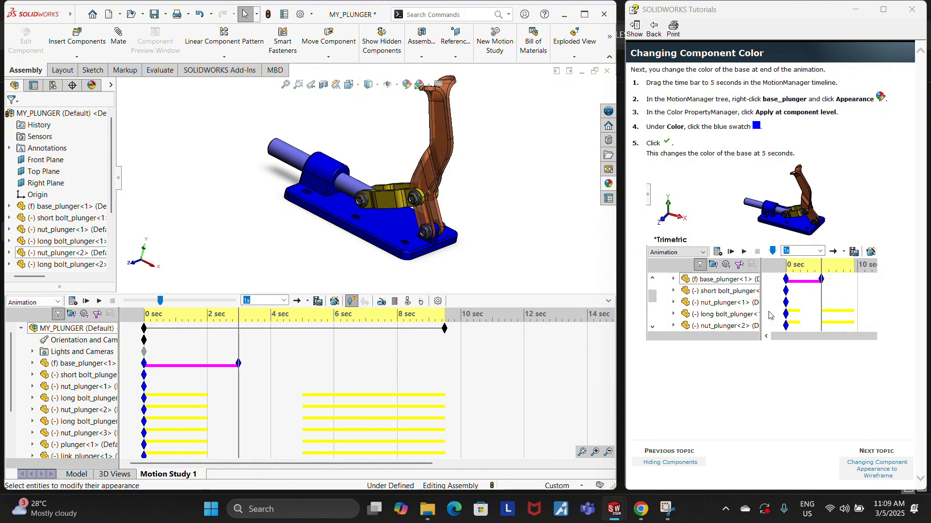
- Advance the tutorial to Changing Component Appearance to Wireframe and play the animation from the start
left_click(887, 473)
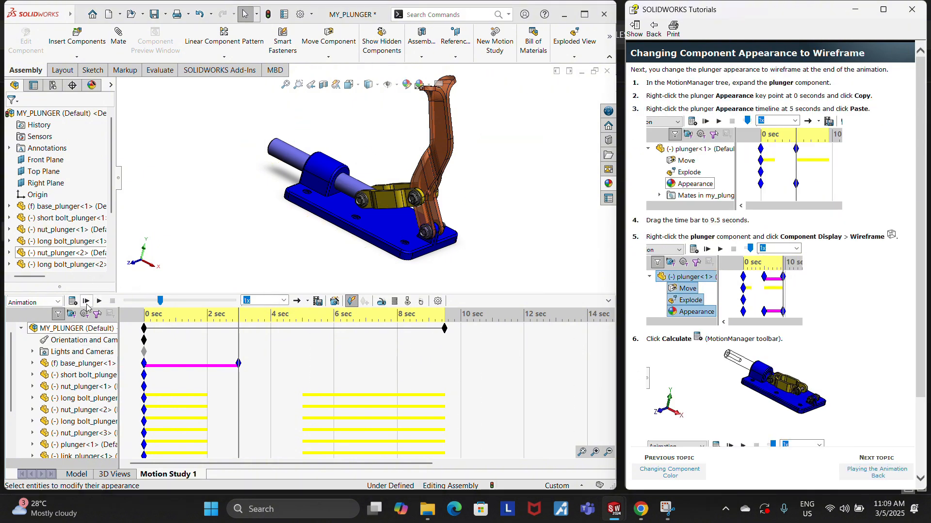
left_click(86, 303)
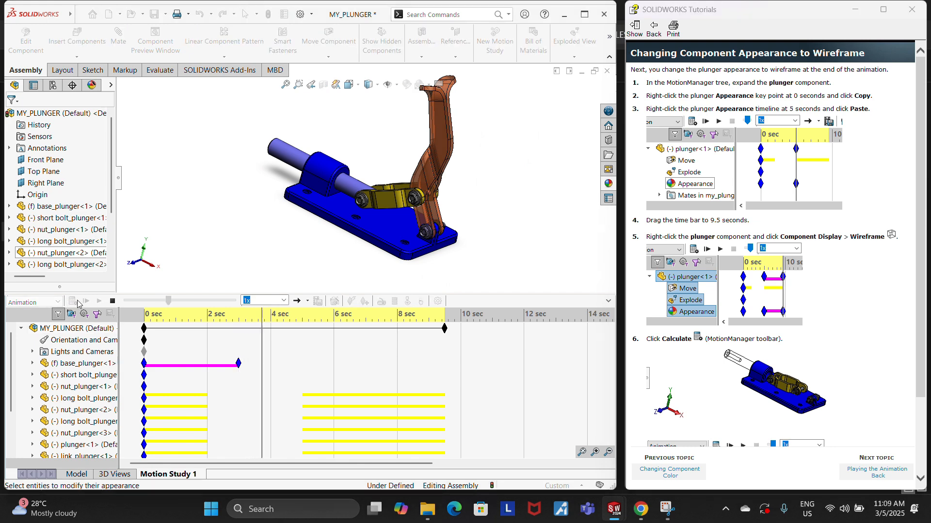
left_click(87, 302)
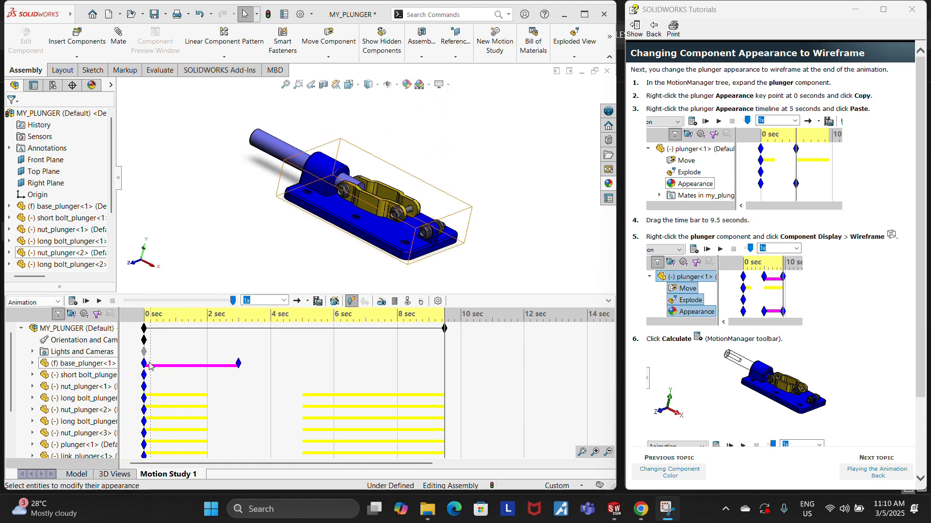
- Expand the plunger component in the MotionManager tree
scroll(105, 368, "down", 1)
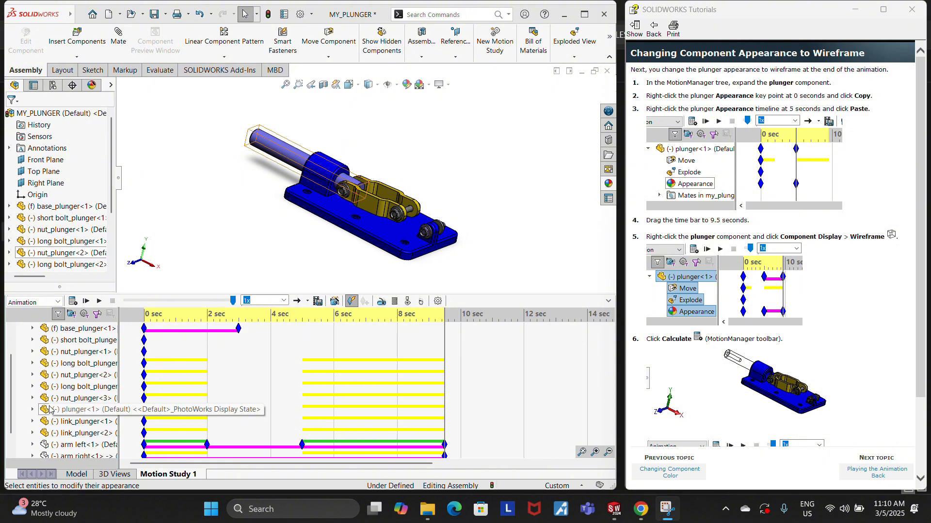
scroll(68, 395, "down", 1)
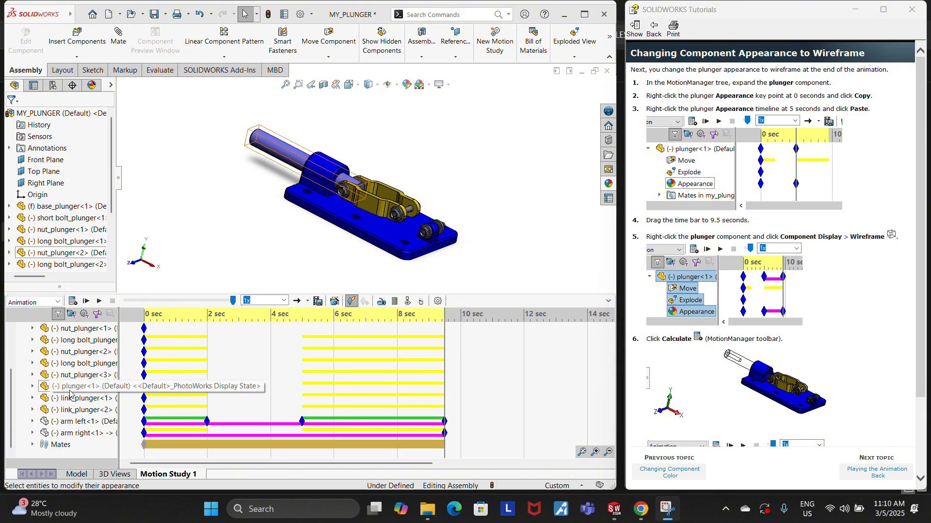
left_click(33, 387)
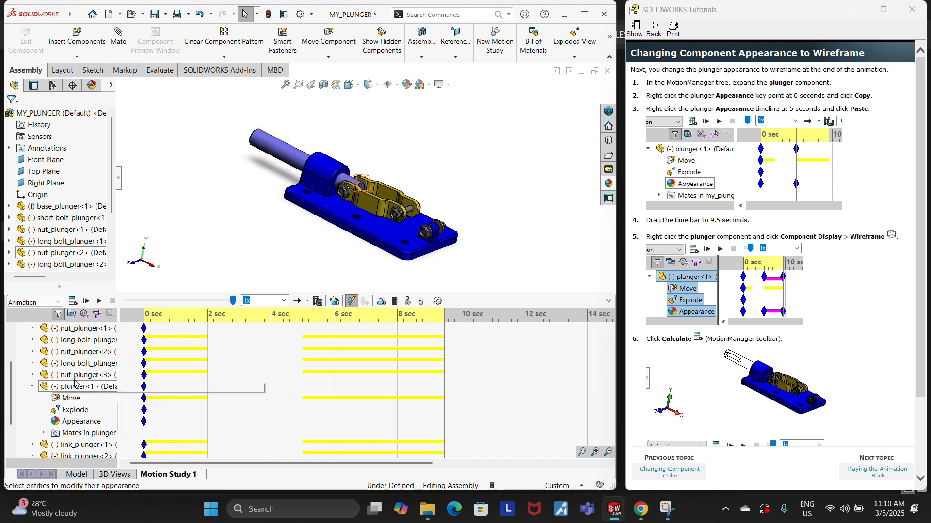
left_click(84, 428)
right_click(84, 427)
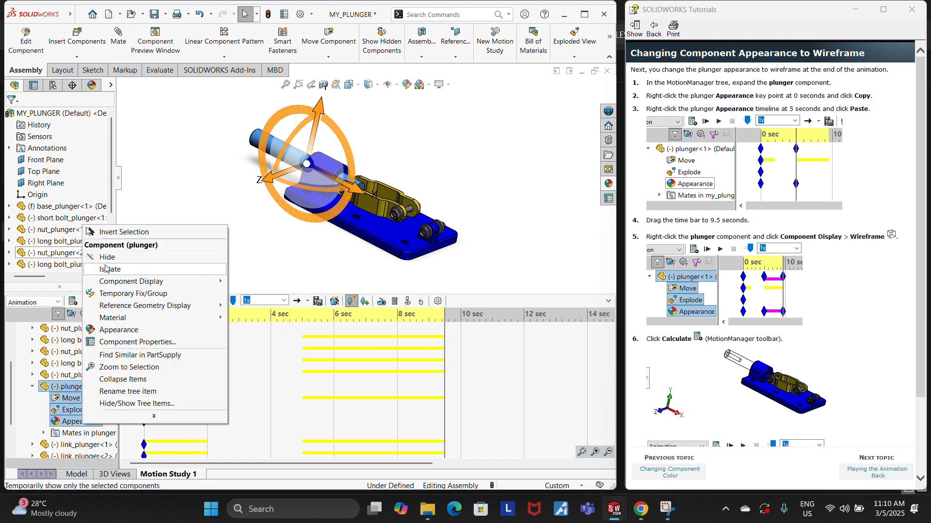
left_click(256, 241)
left_click(95, 385)
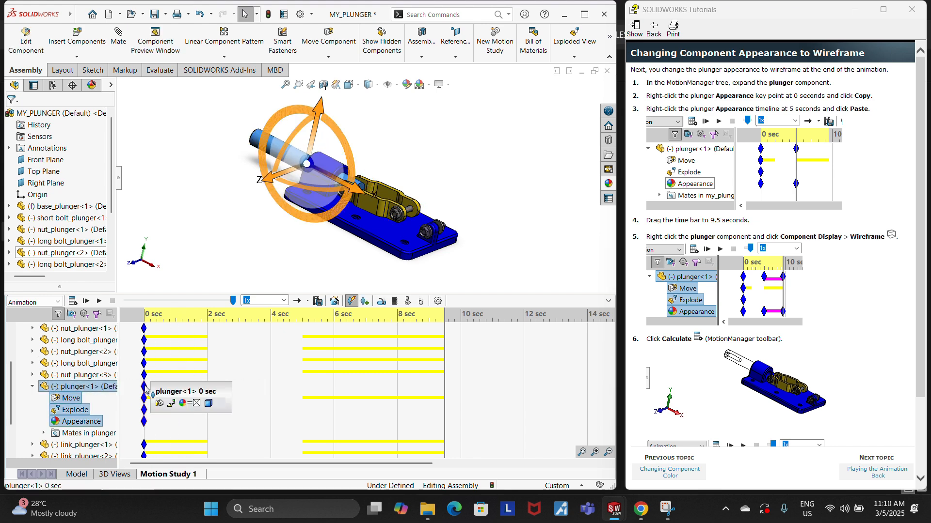
- Copy the plunger component's key points at 0 seconds and paste them on its timeline at about 3 seconds
mouse_move(145, 388)
left_mouse_down("ctrl")
mouse_move(224, 390)
mouse_move(146, 390)
left_mouse_up("ctrl")
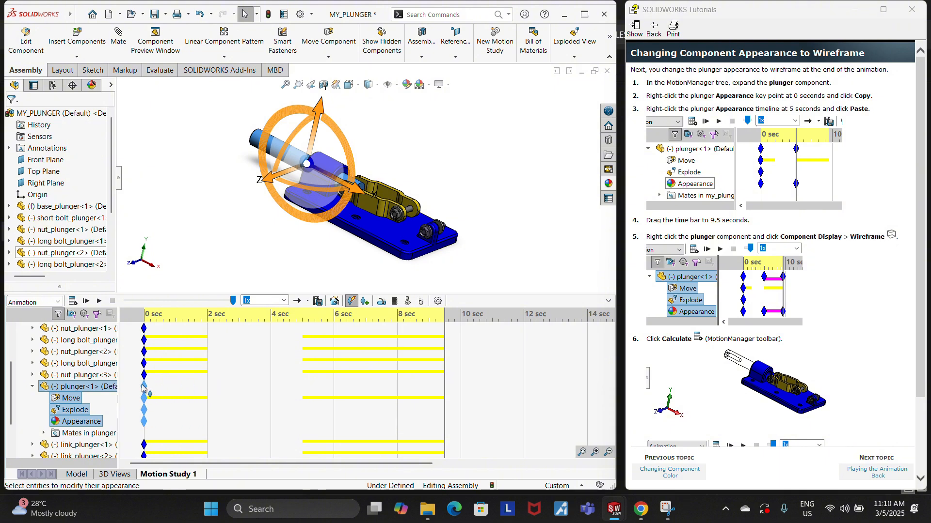
right_click(144, 387)
left_click(162, 424)
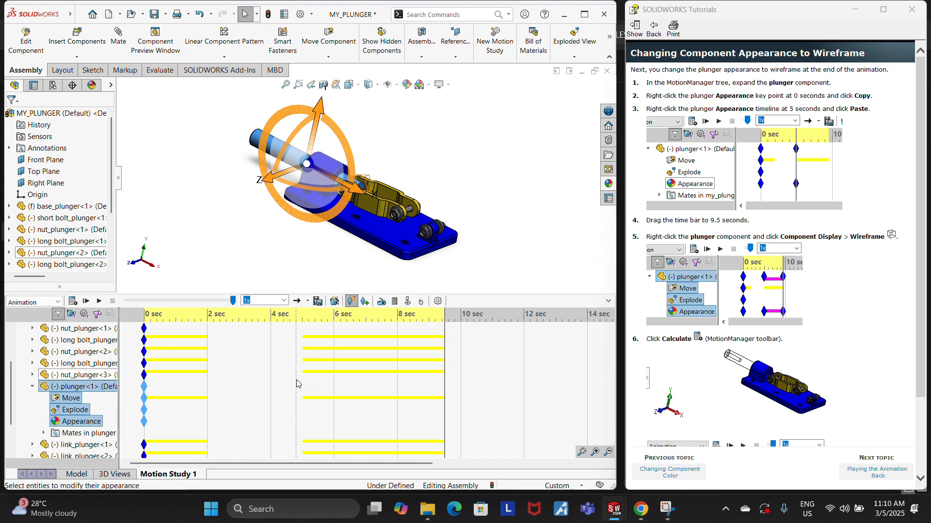
right_click(238, 388)
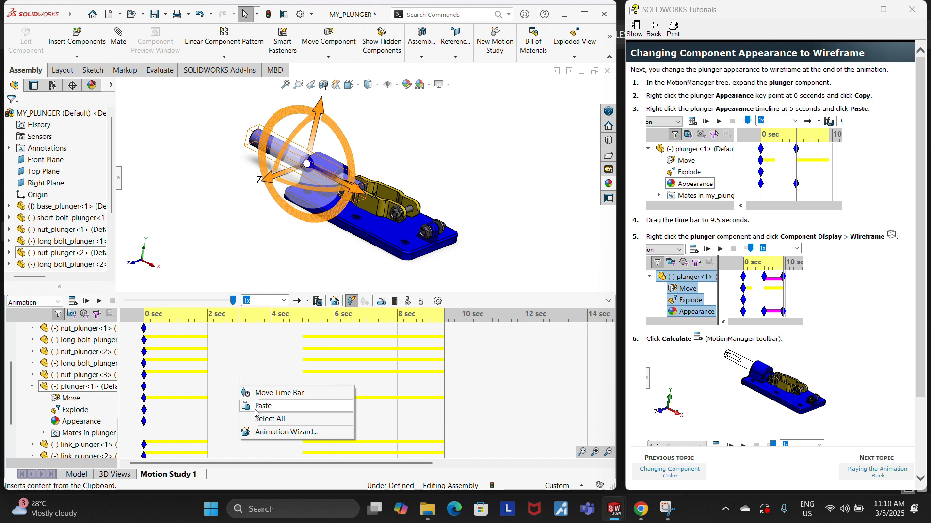
left_click(255, 410)
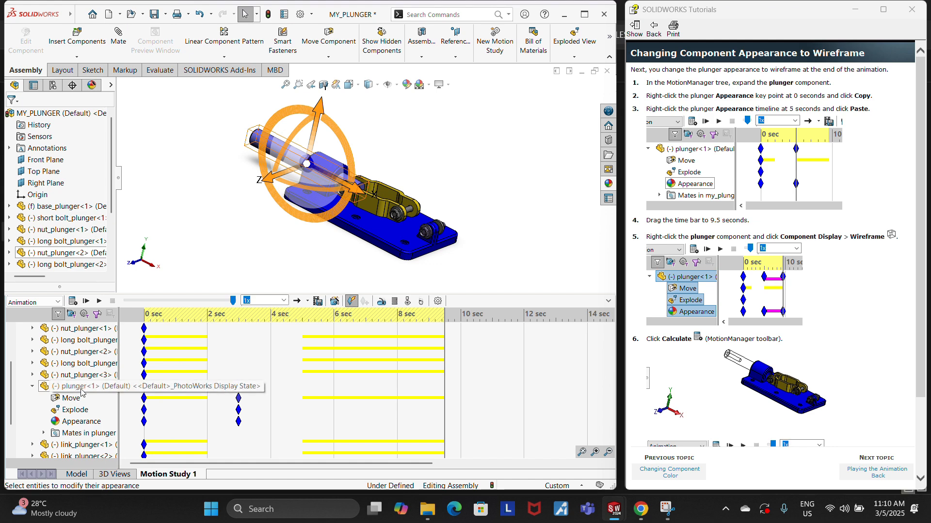
- Set the plunger component's display to Wireframe at the end of the animation and calculate the motion study
right_click(81, 391)
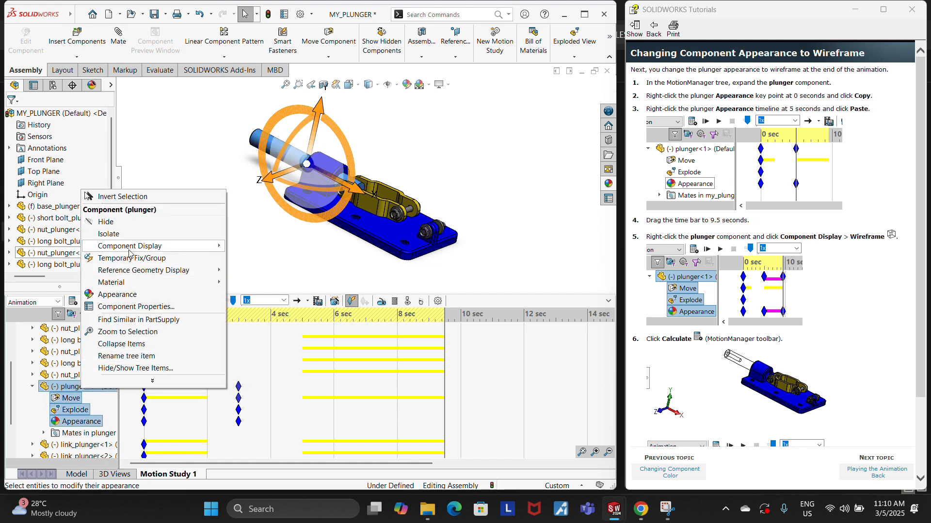
mouse_move(130, 251)
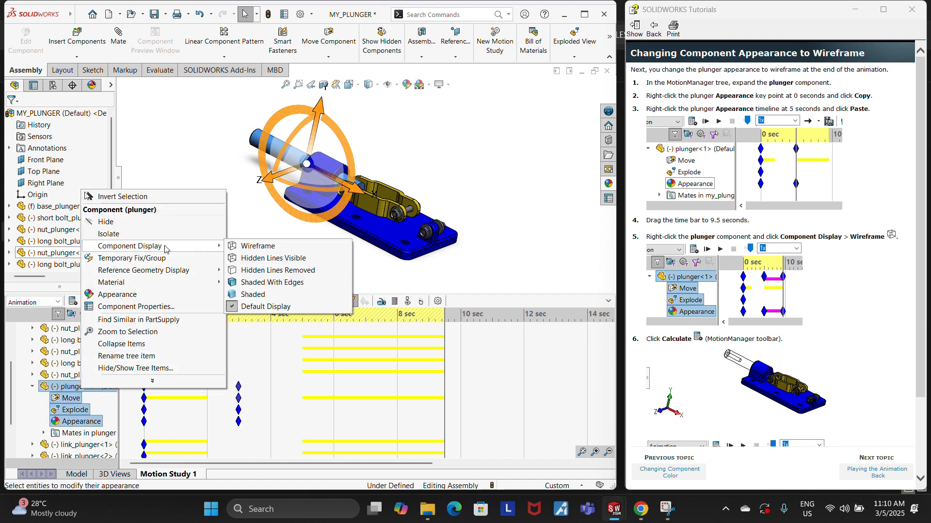
left_click(258, 247)
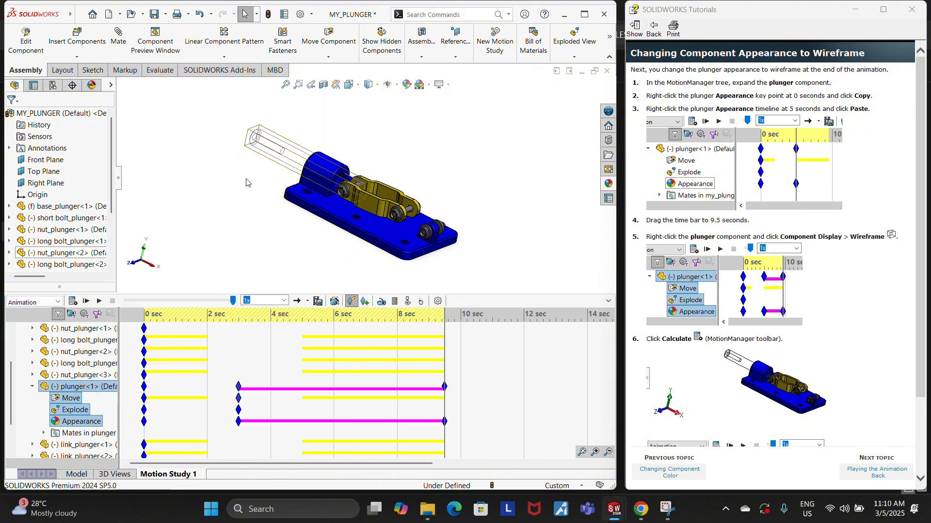
left_click(77, 303)
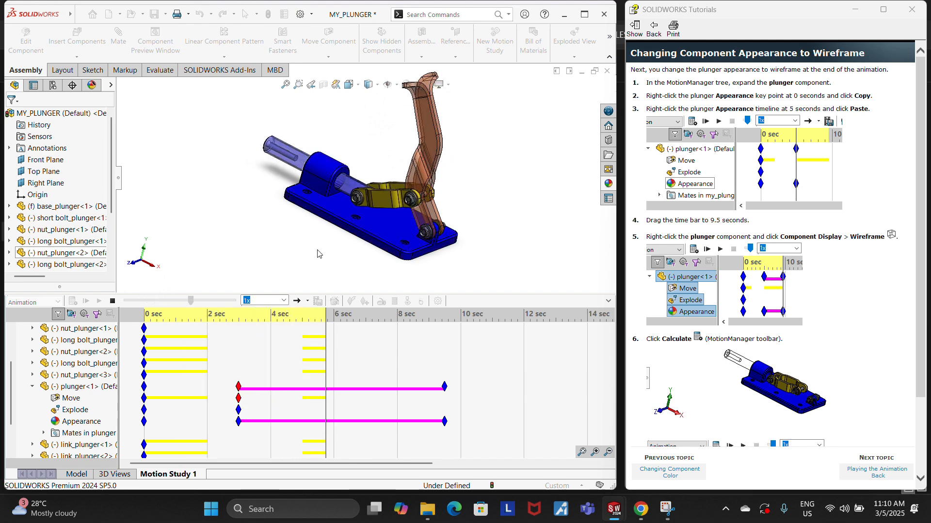
scroll(739, 306, "down", 2)
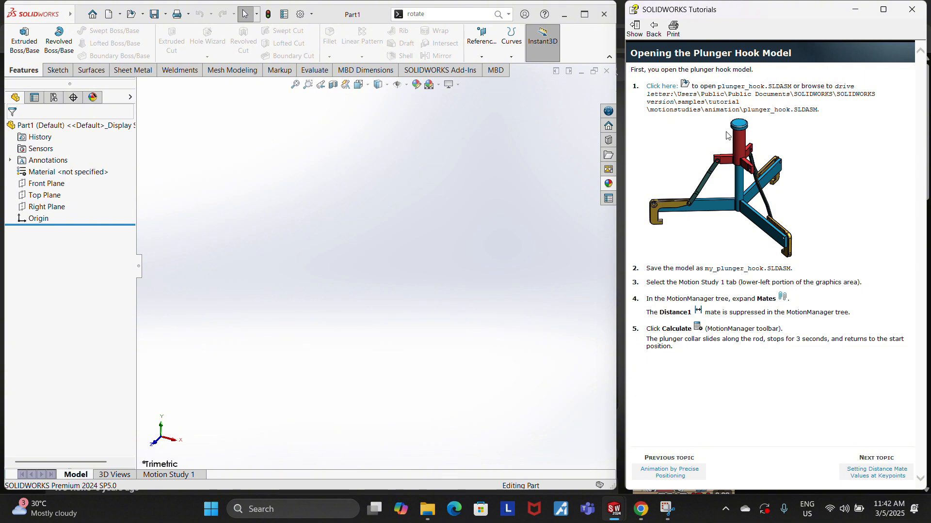
- Open the plunger_hook assembly from the tutorial and show its Motion Study 1
left_click(668, 87)
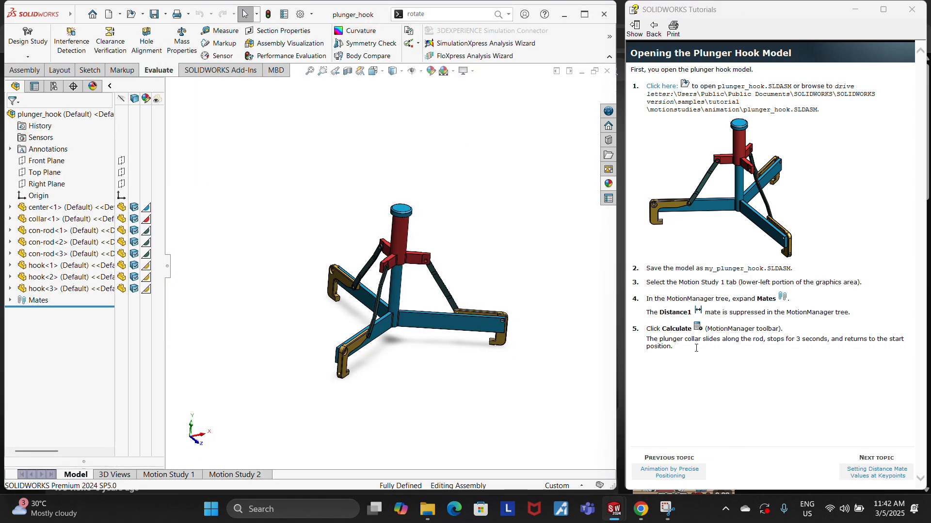
left_click(162, 475)
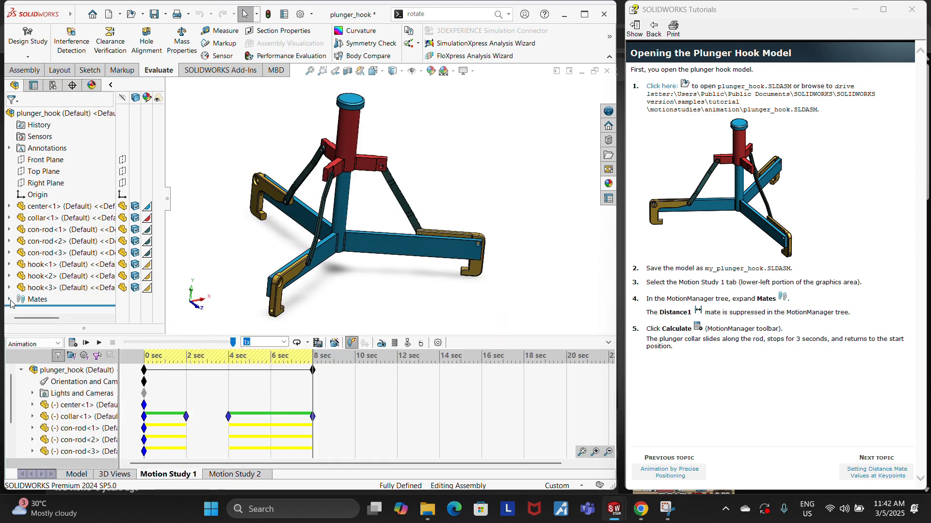
- Expand Mates in the MotionManager tree, inspect the Distance1 mate's options without changing them, and calculate Motion Study 1
scroll(41, 447, "down", 2)
left_click(32, 451)
scroll(68, 454, "down", 8)
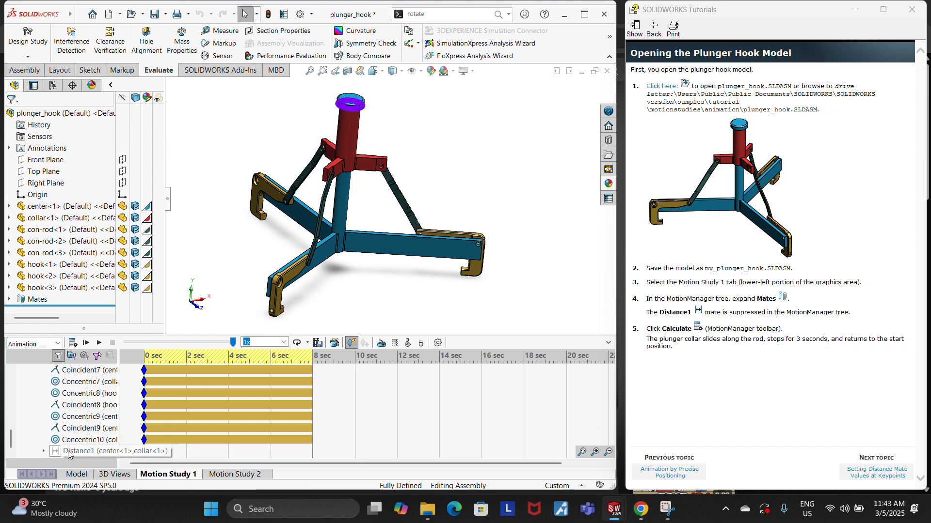
right_click(68, 453)
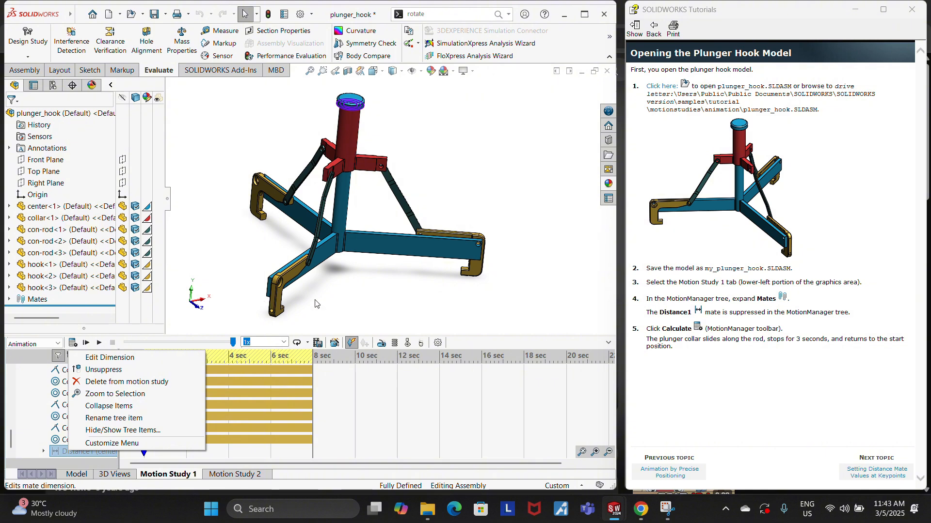
left_click(365, 303)
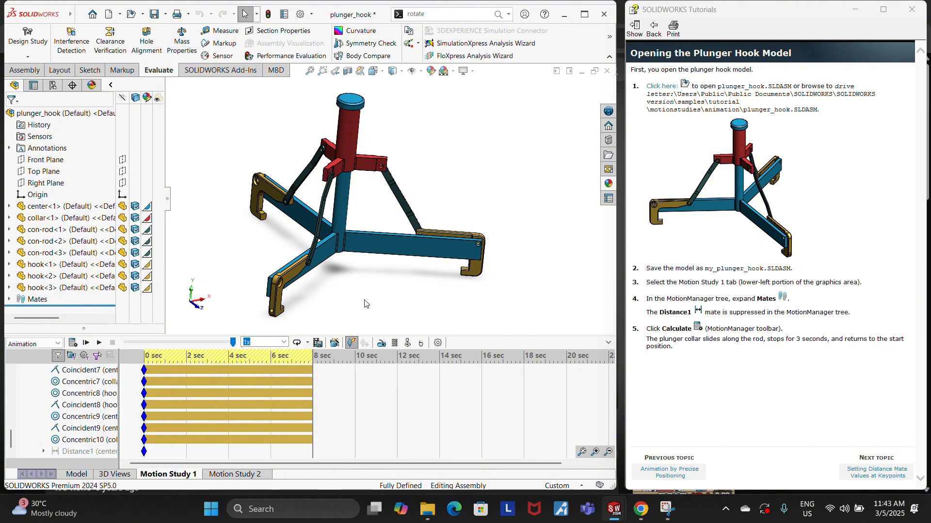
left_click(73, 342)
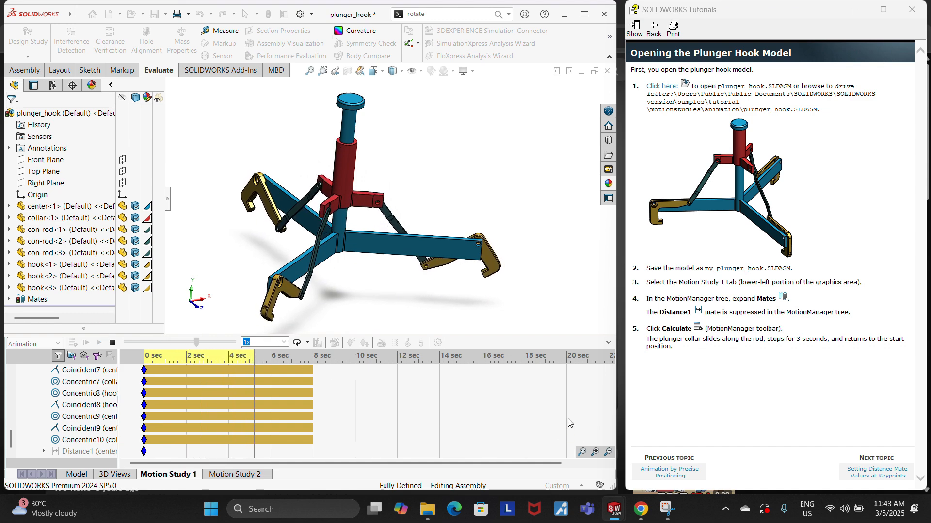
- Advance the tutorial to Setting Distance Mate Values at Keypoints and set the playback mode to Normal
left_click(880, 476)
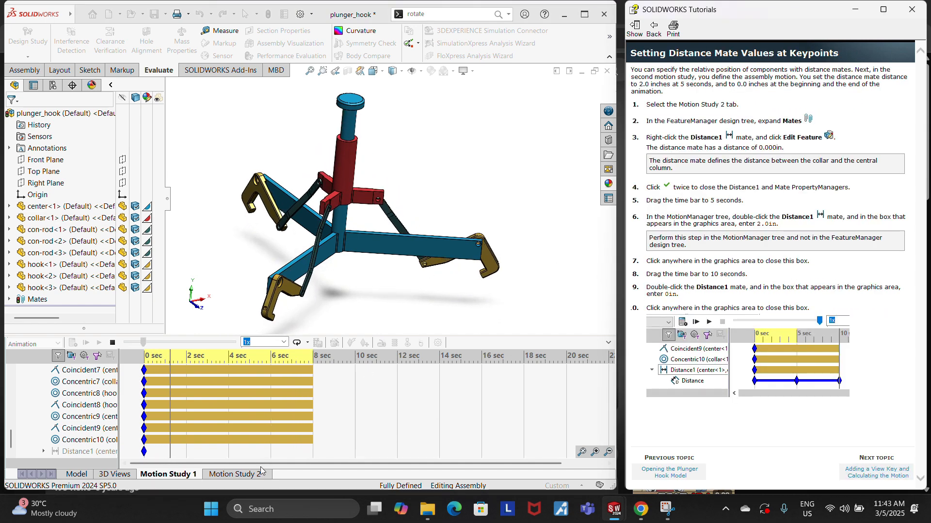
left_click(307, 343)
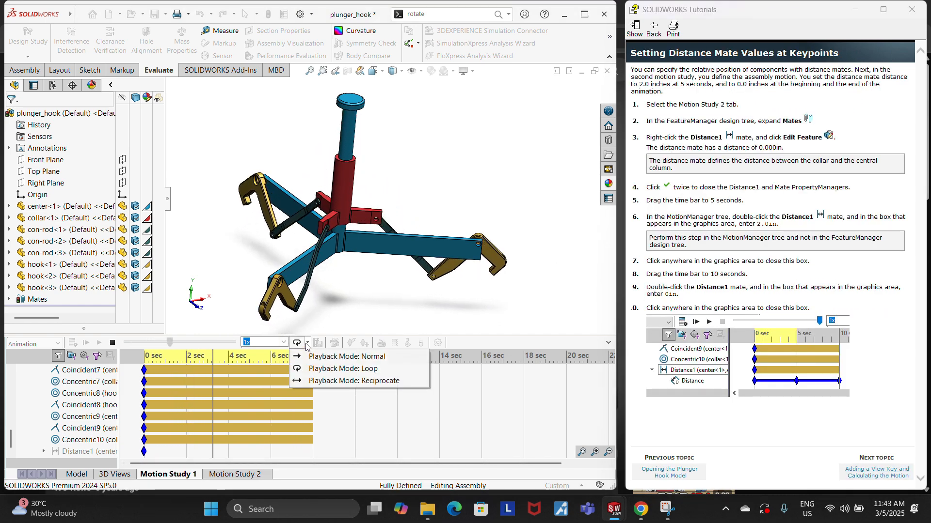
left_click(329, 355)
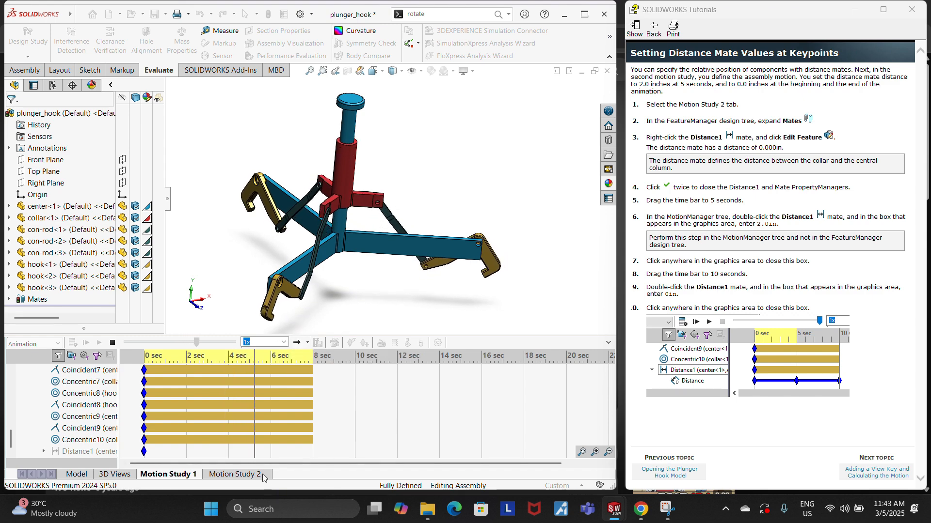
- Activate Motion Study 2, edit the Distance1 mate from the design tree with a distance of 0.100 in, and accept it
left_click(233, 475)
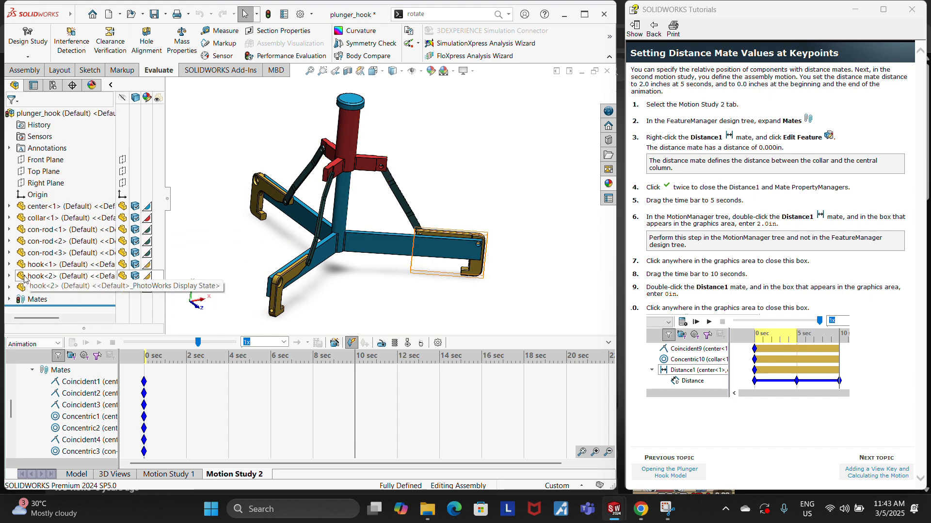
left_click(9, 300)
left_click(55, 299)
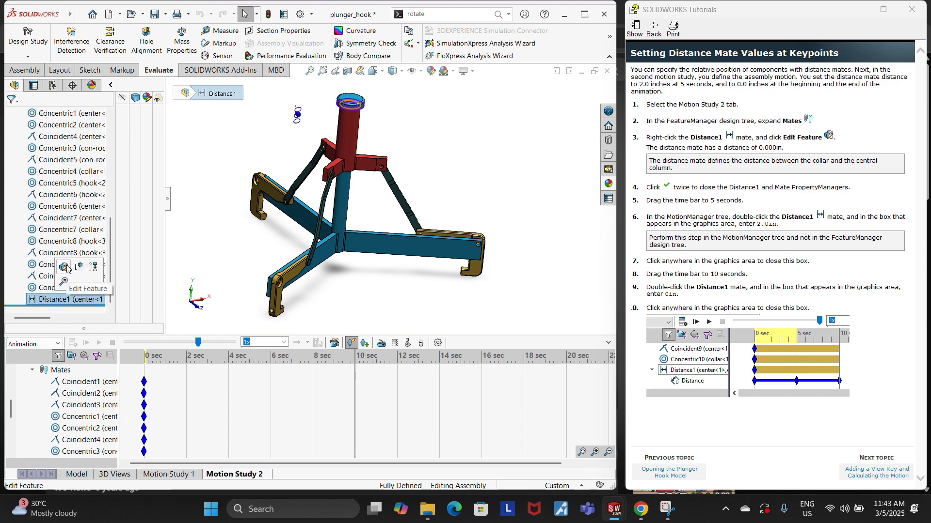
left_click(66, 267)
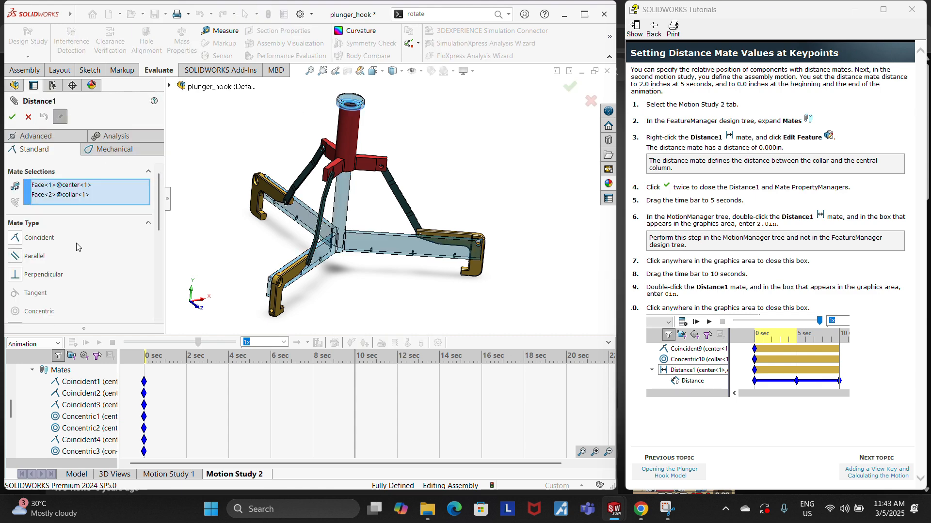
scroll(62, 229, "down", 5)
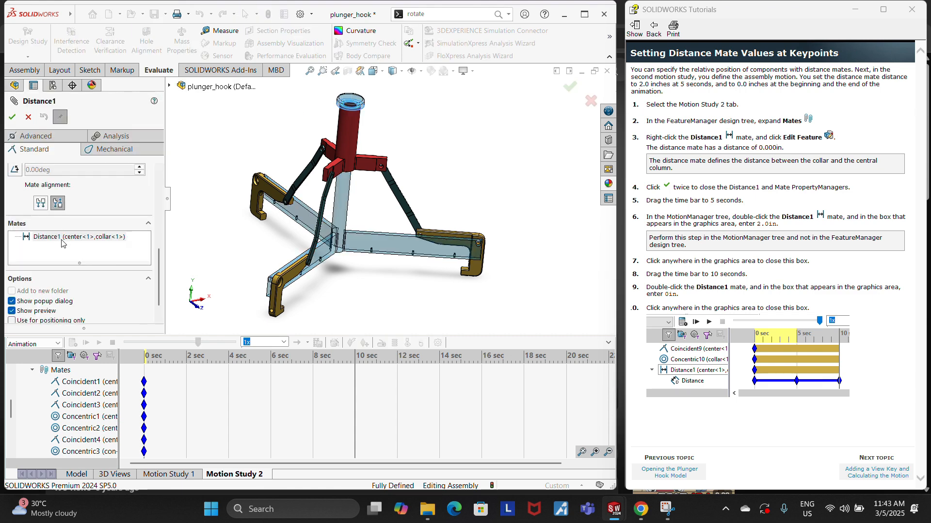
scroll(65, 181, "up", 1)
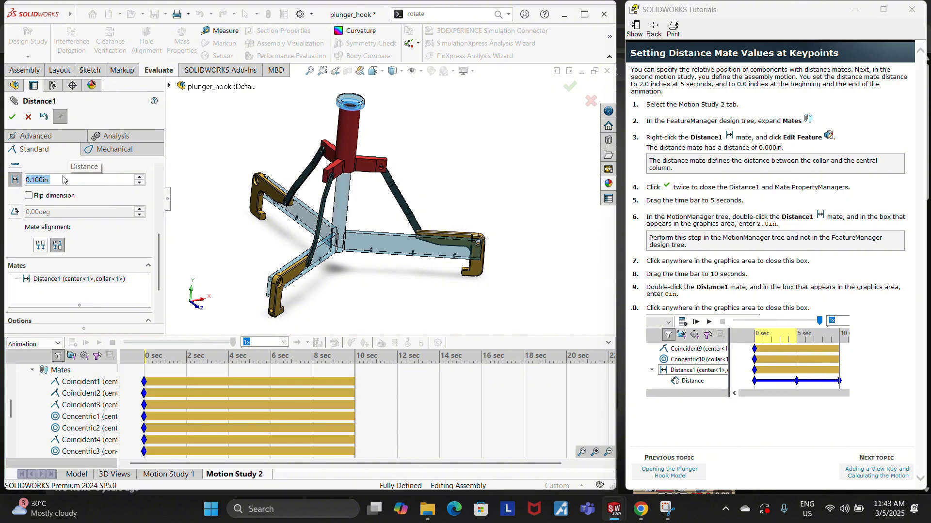
left_click(12, 116)
left_click(12, 117)
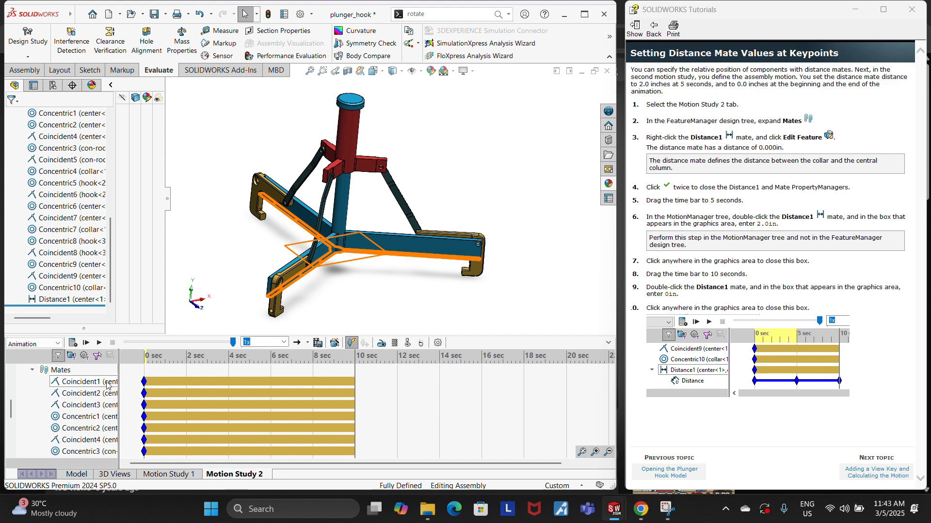
- Place the time bar at 5 seconds and set the Distance1 mate to 2 in from the MotionManager tree
left_click(142, 362)
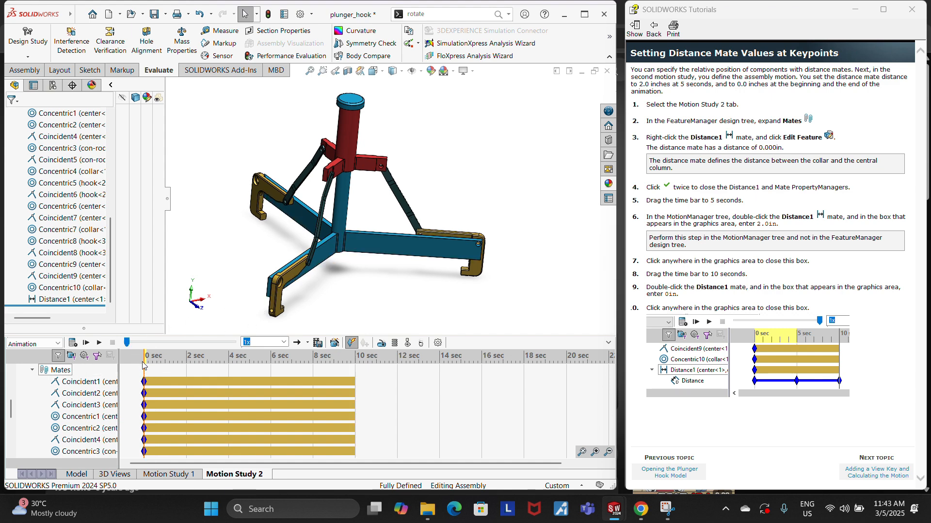
left_click_drag(146, 356, 250, 382)
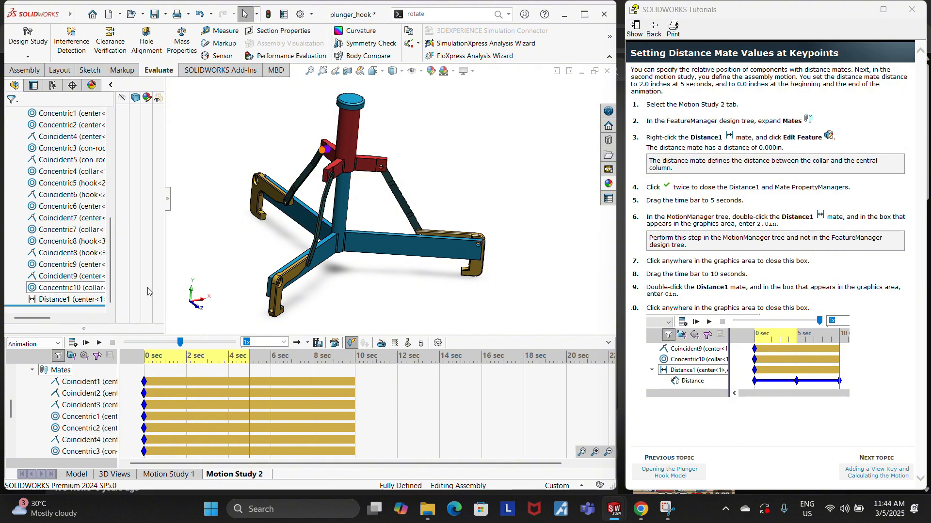
scroll(70, 416, "down", 5)
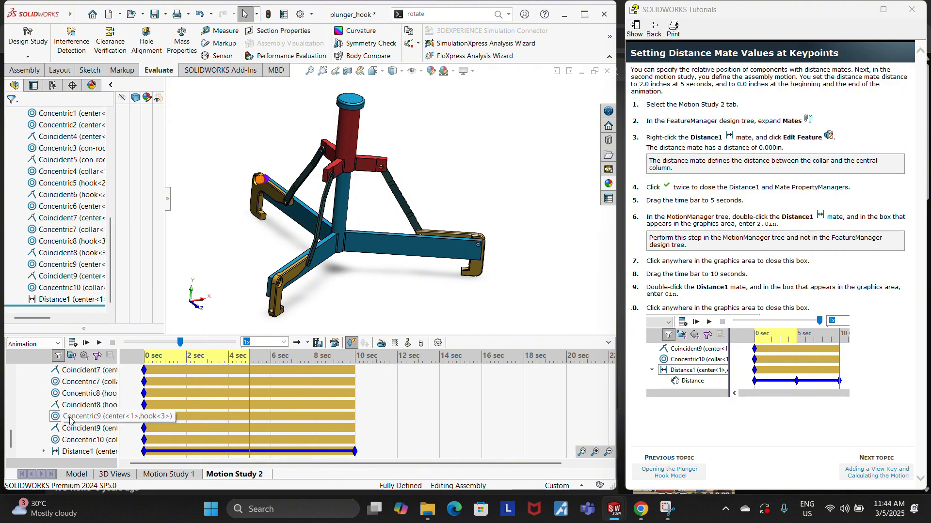
double_click(87, 451)
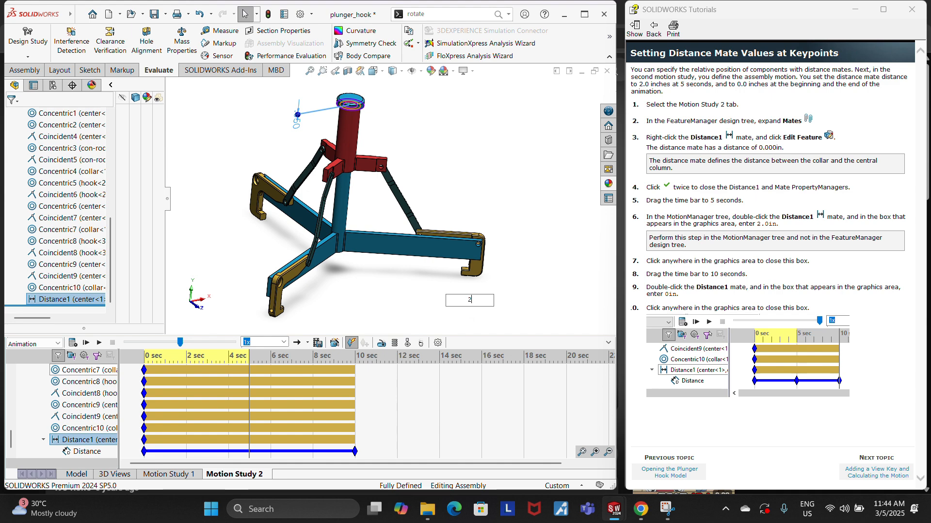
left_click(469, 292)
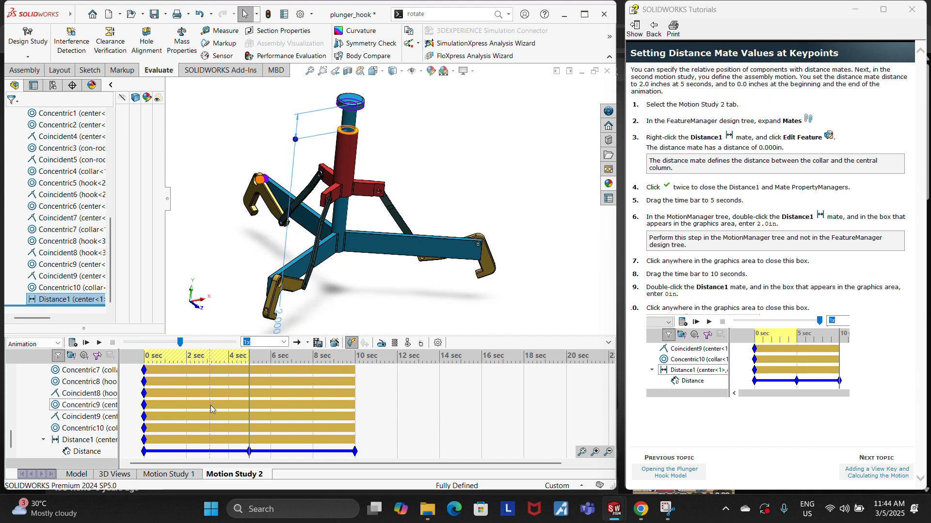
- Place the time bar at 10 seconds and set the Distance1 mate to 0 in from the MotionManager tree
left_click_drag(249, 373, 356, 373)
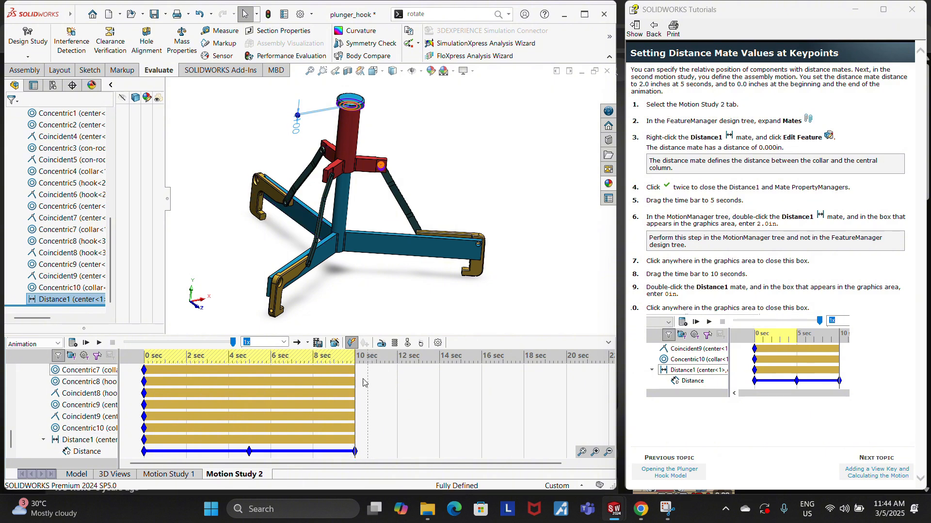
double_click(85, 440)
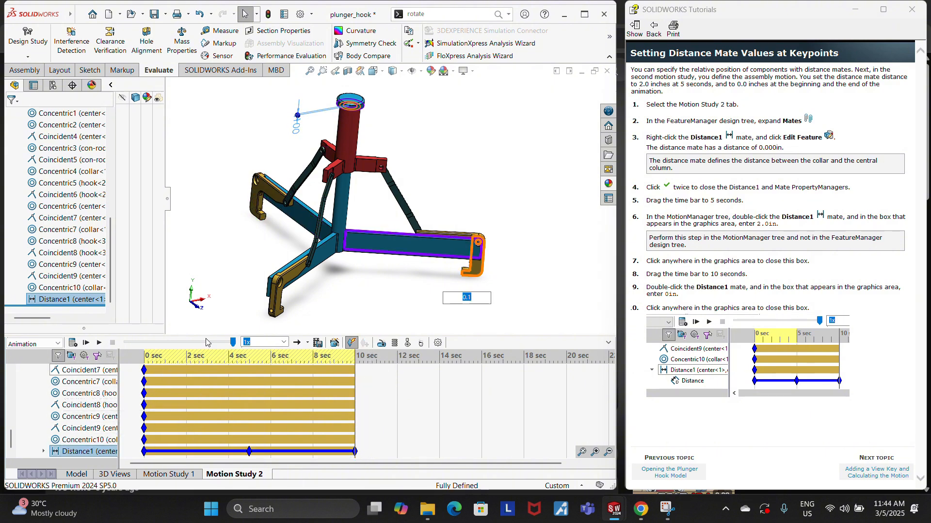
type("0")
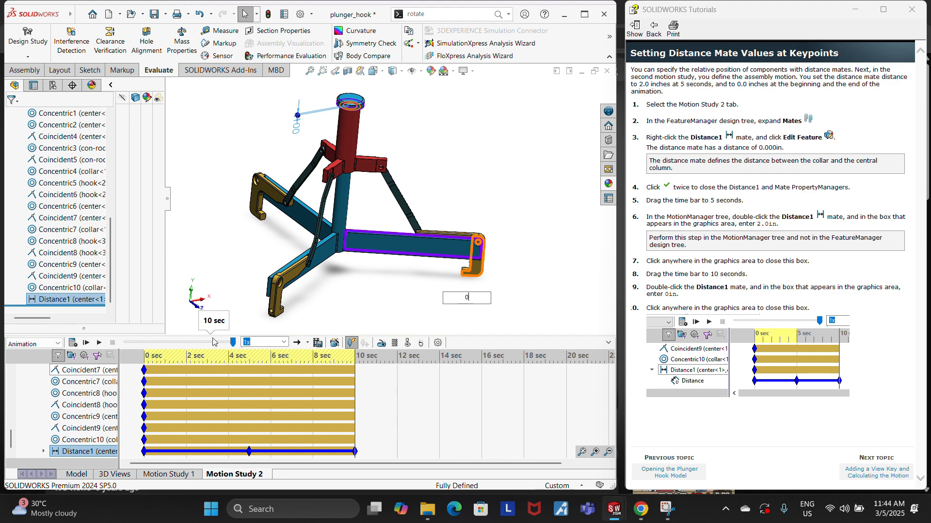
left_click(222, 239)
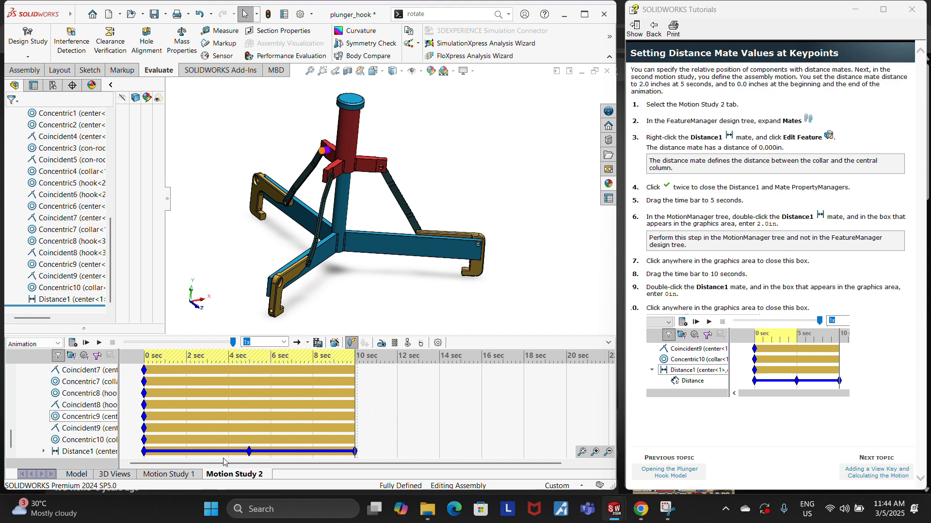
left_click(102, 456)
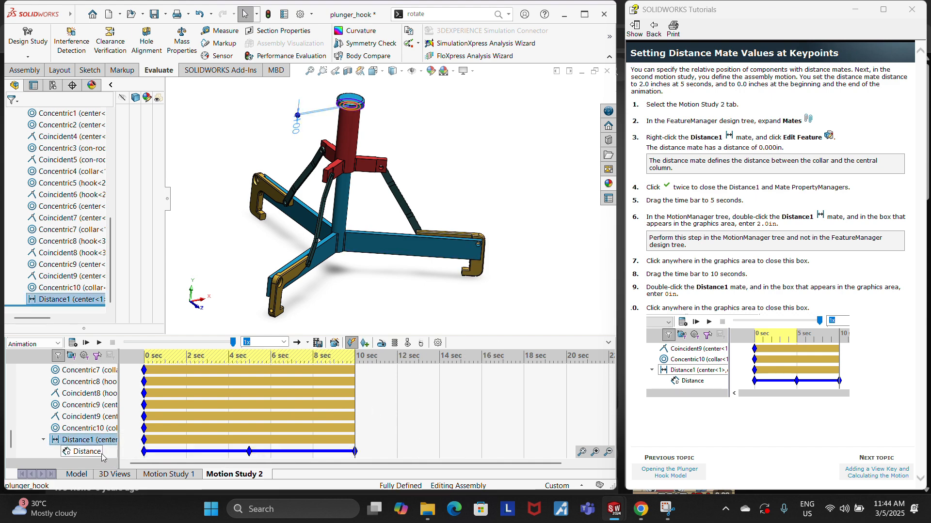
double_click(102, 456)
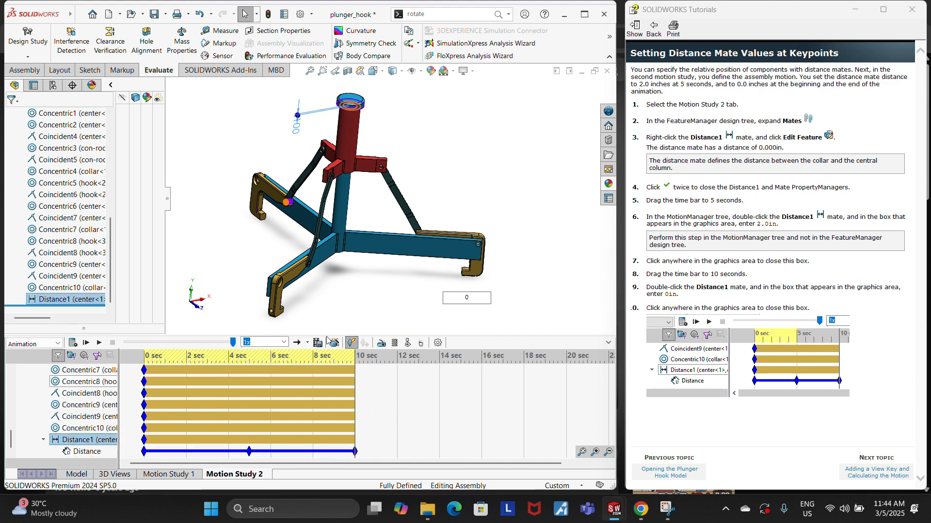
left_click(405, 290)
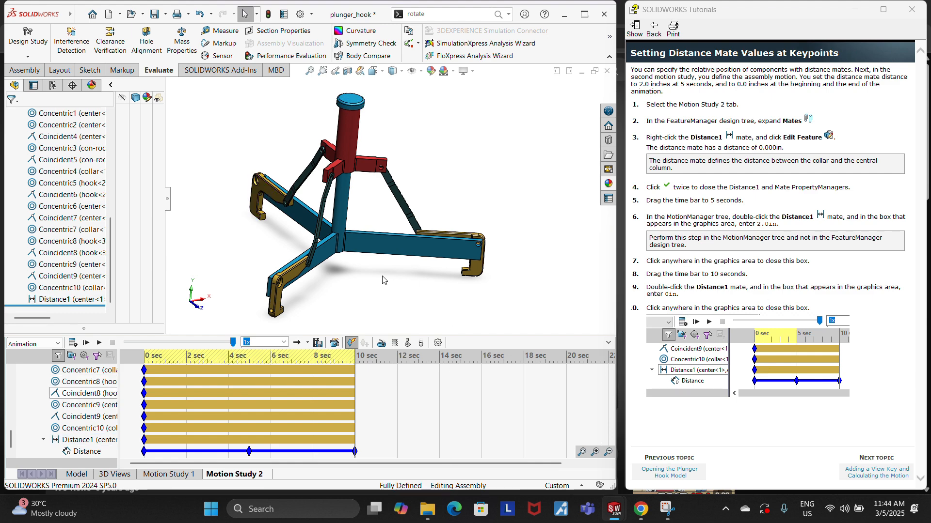
- Advance the tutorial to Adding a View Key and Calculating the Motion, and clear Disable View Key Creation for Orientation and Camera Views
left_click(877, 473)
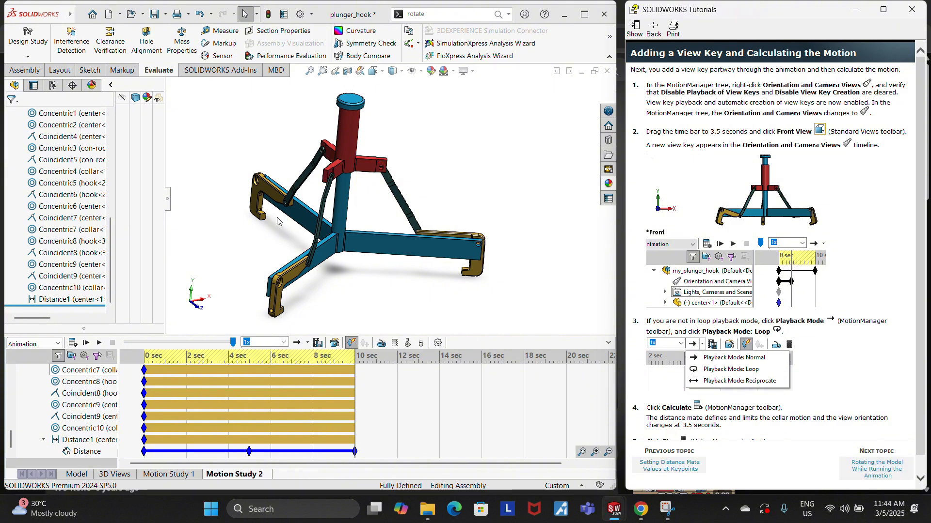
scroll(67, 409, "up", 10)
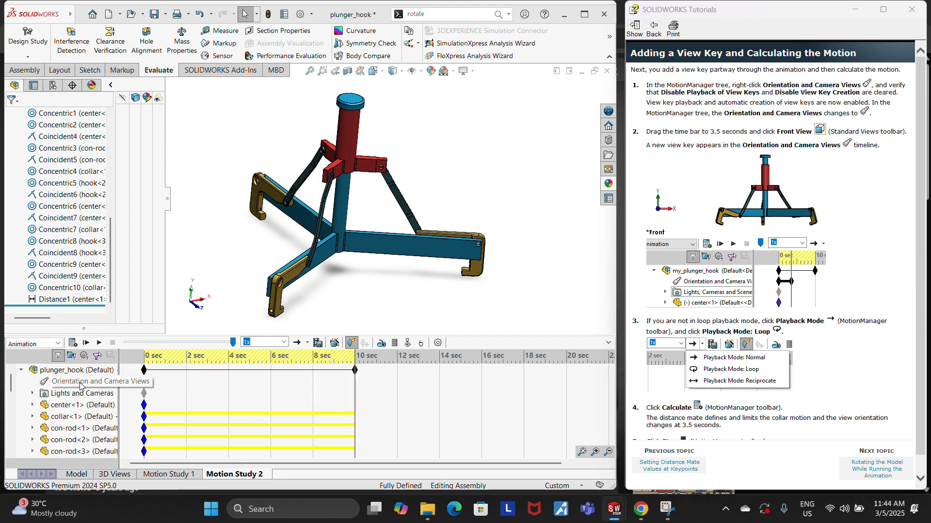
right_click(81, 386)
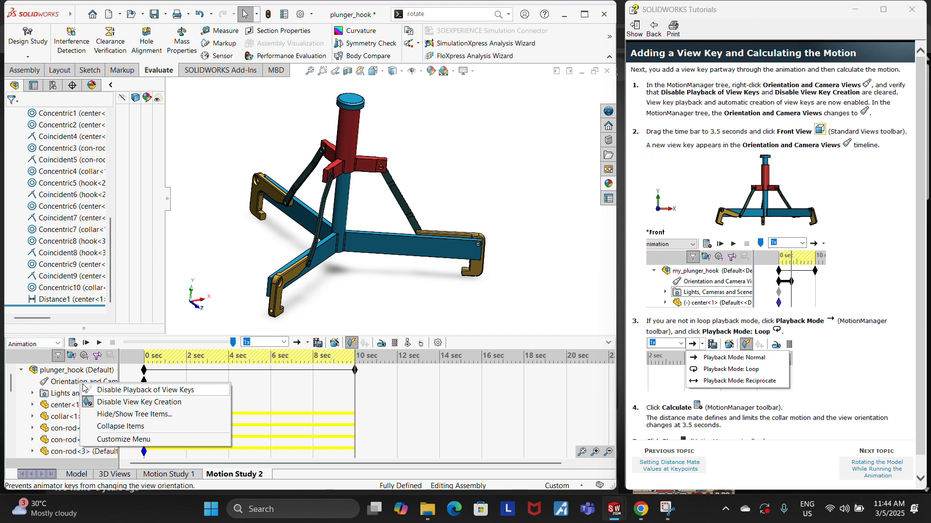
left_click(99, 405)
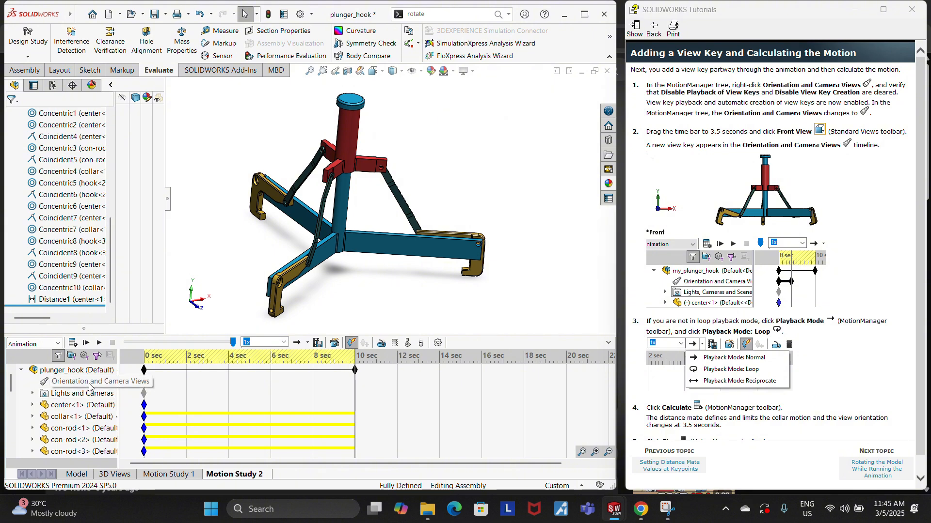
- Toggle Disable Playback of View Keys for Orientation and Camera Views on and back off, and recheck the options
right_click(89, 386)
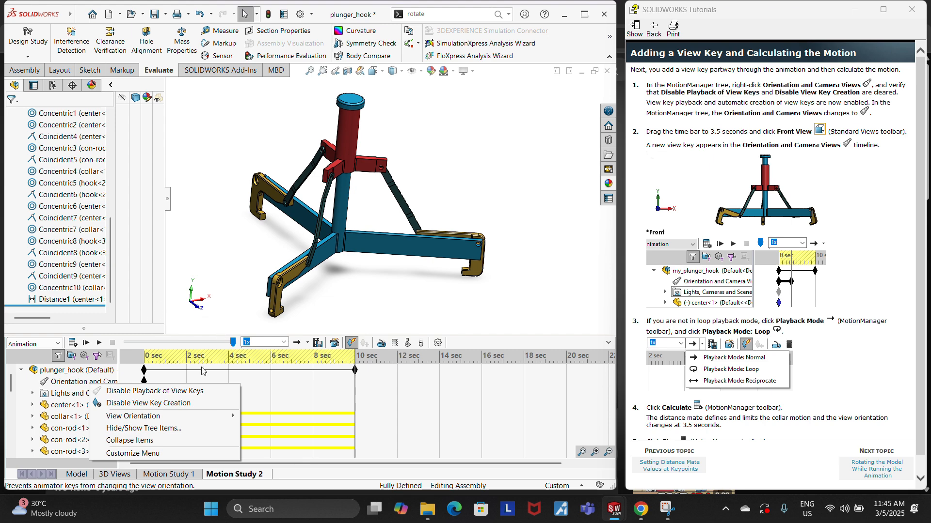
left_click(107, 391)
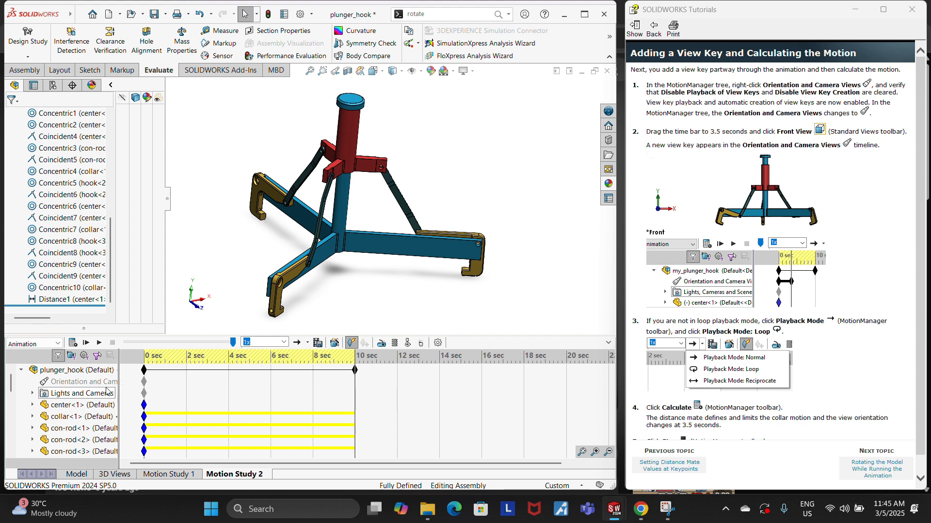
right_click(99, 385)
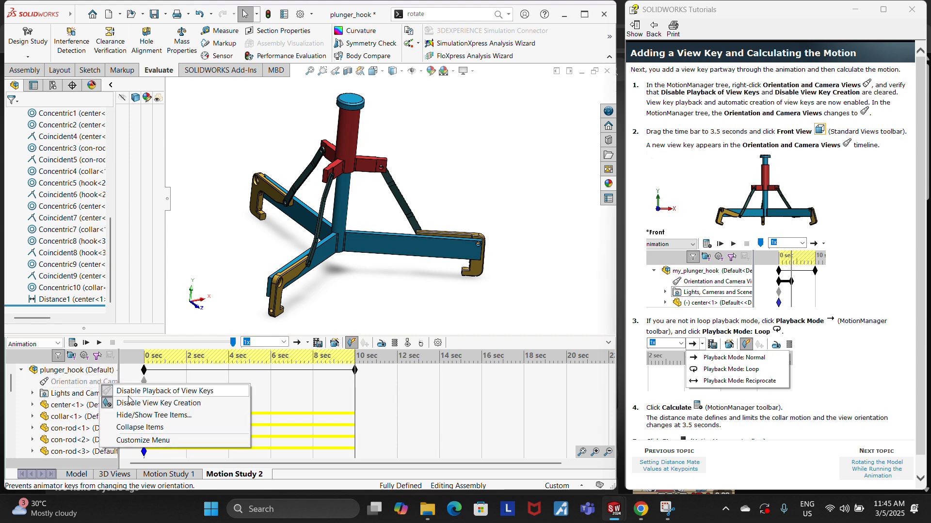
left_click(103, 388)
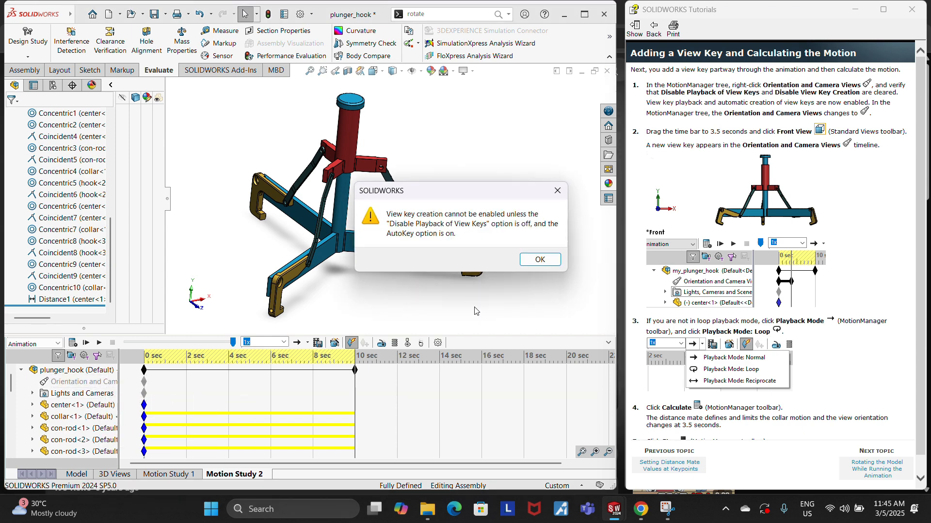
left_click(539, 260)
right_click(117, 387)
left_click(116, 386)
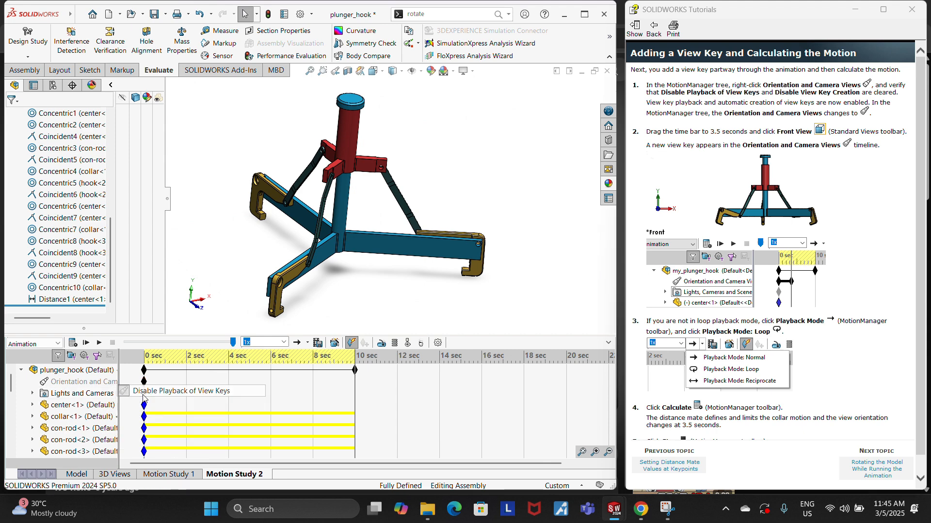
right_click(112, 393)
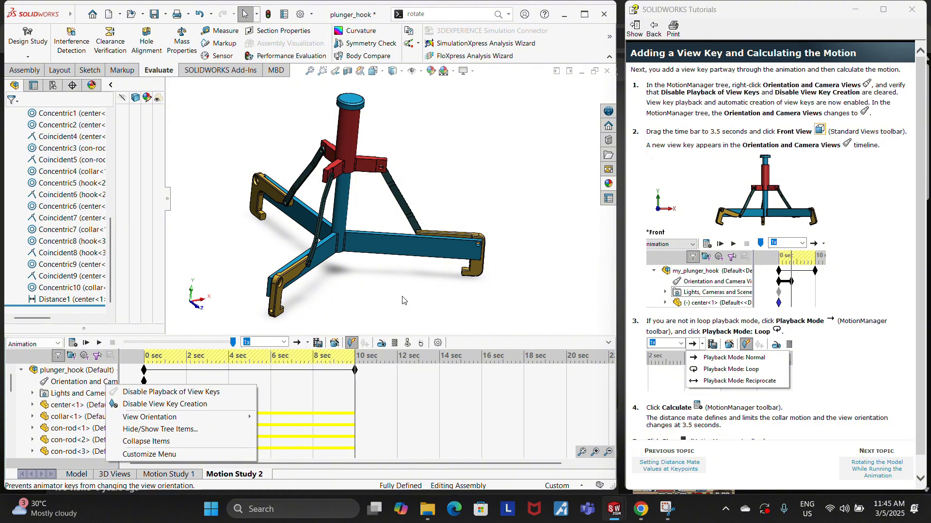
left_click(171, 392)
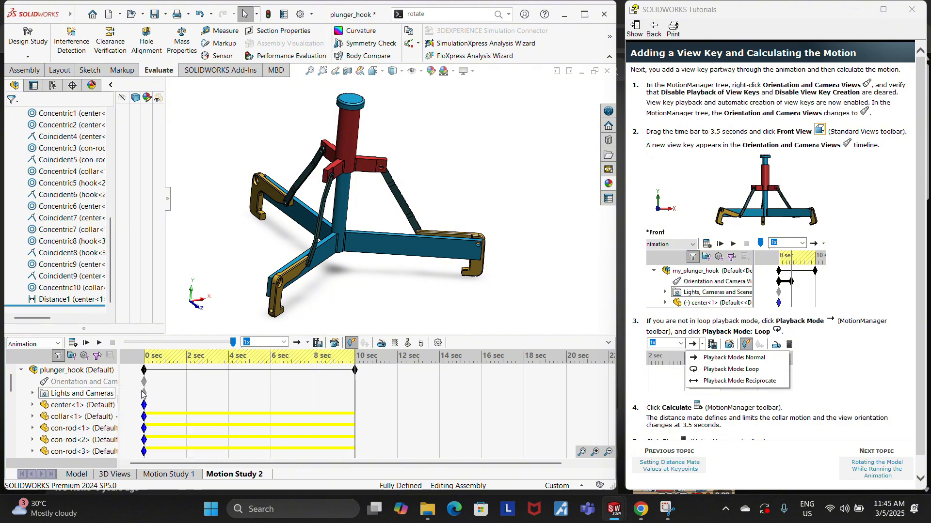
right_click(106, 383)
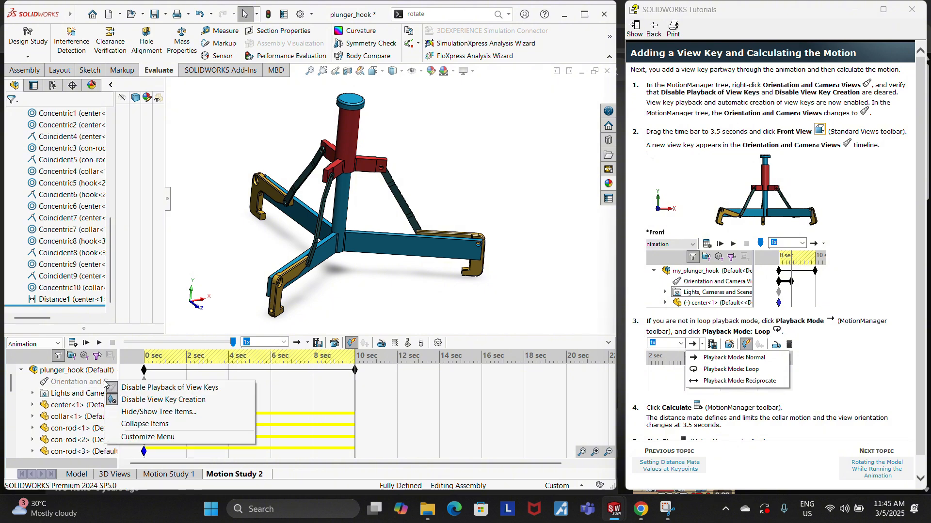
left_click(130, 387)
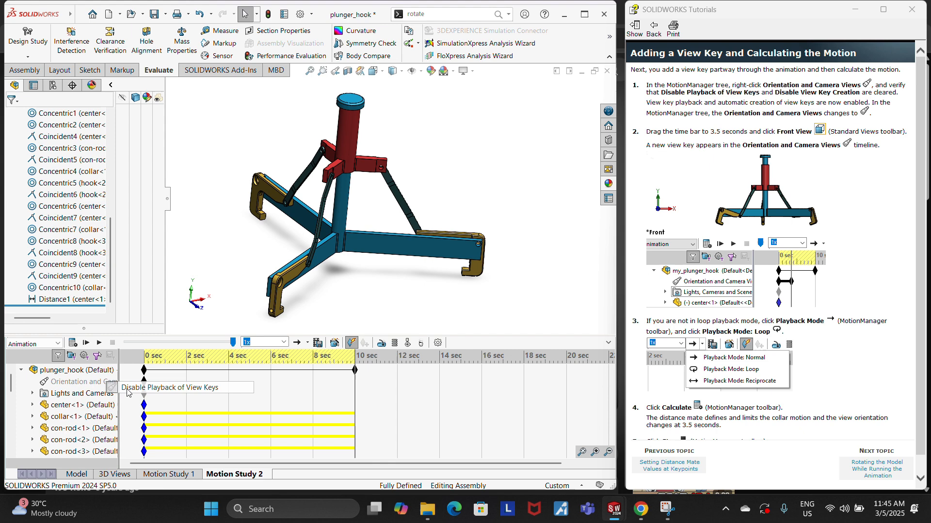
right_click(74, 383)
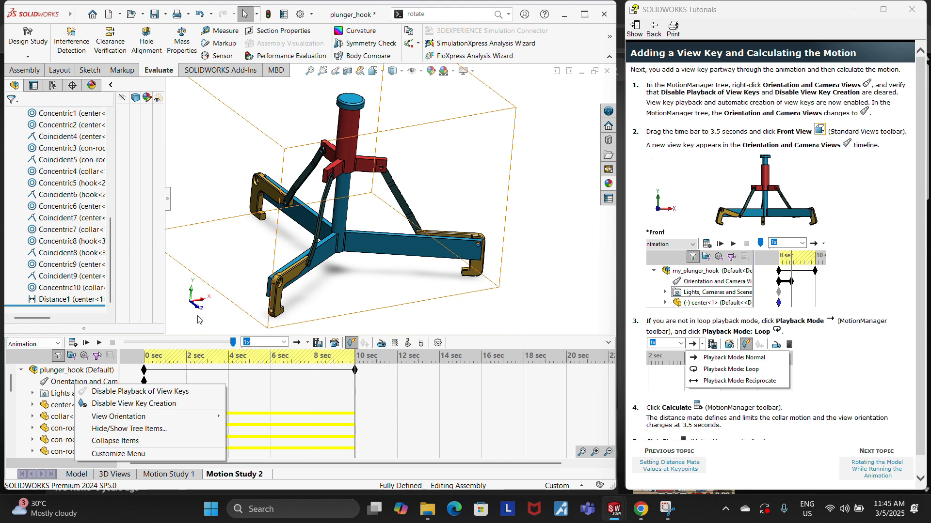
left_click(179, 315)
- Place the time bar at 3.5 seconds and switch the assembly to the Front view to create a view key
left_click(145, 356)
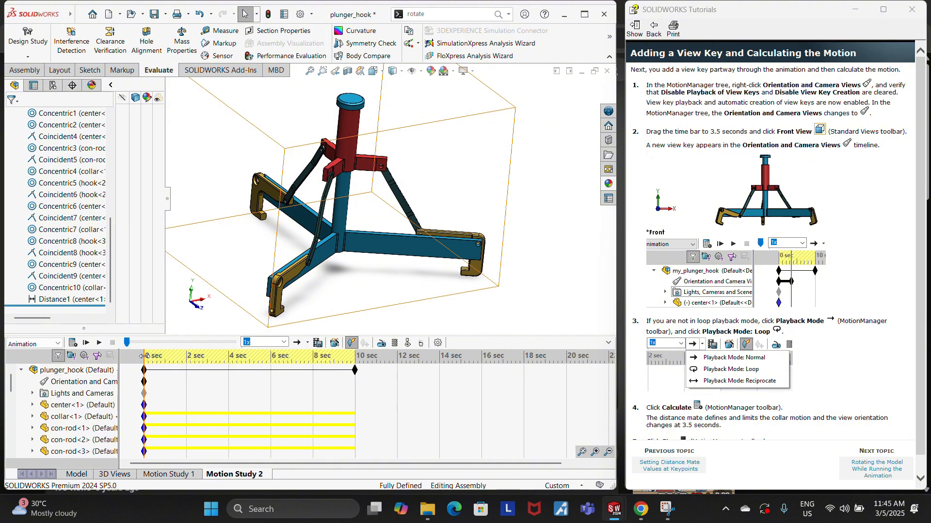
left_click_drag(144, 356, 217, 368)
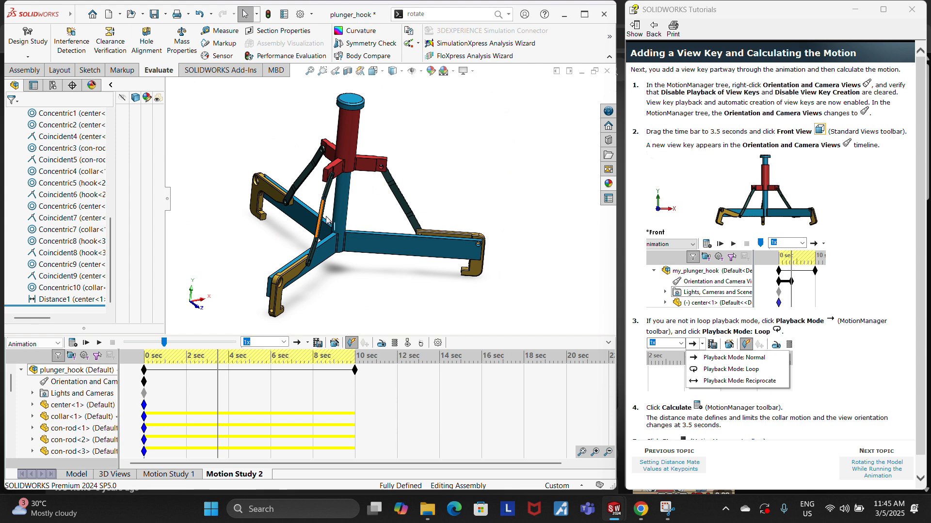
left_click(381, 73)
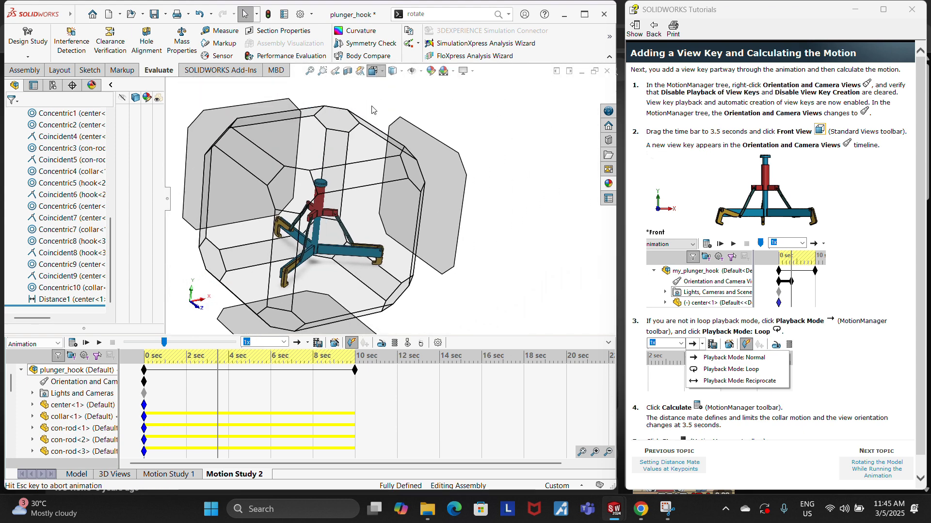
left_click(387, 111)
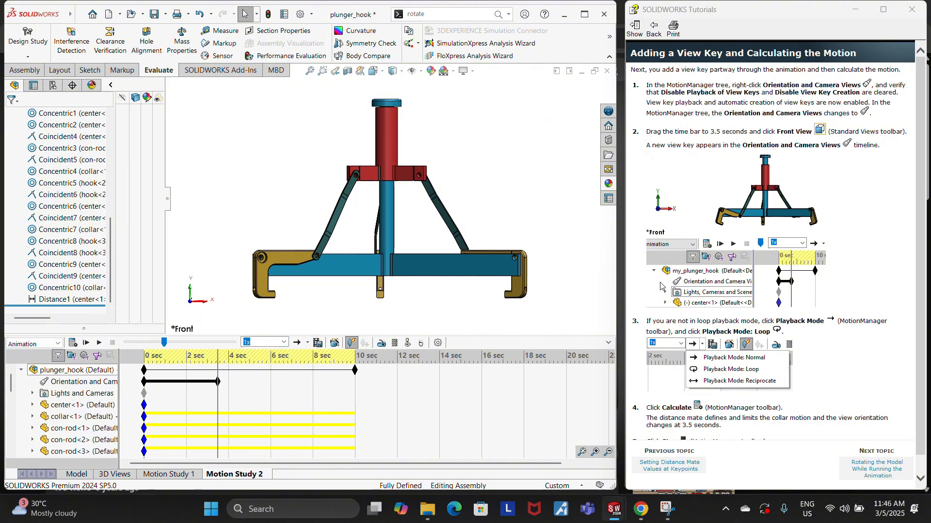
- Set the playback mode to Loop and calculate Motion Study 2
scroll(820, 335, "down", 1)
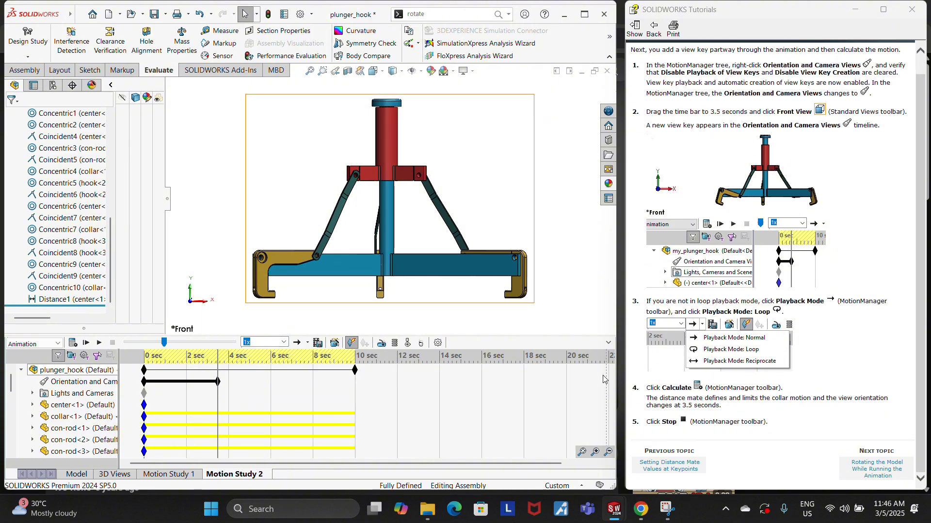
left_click(308, 343)
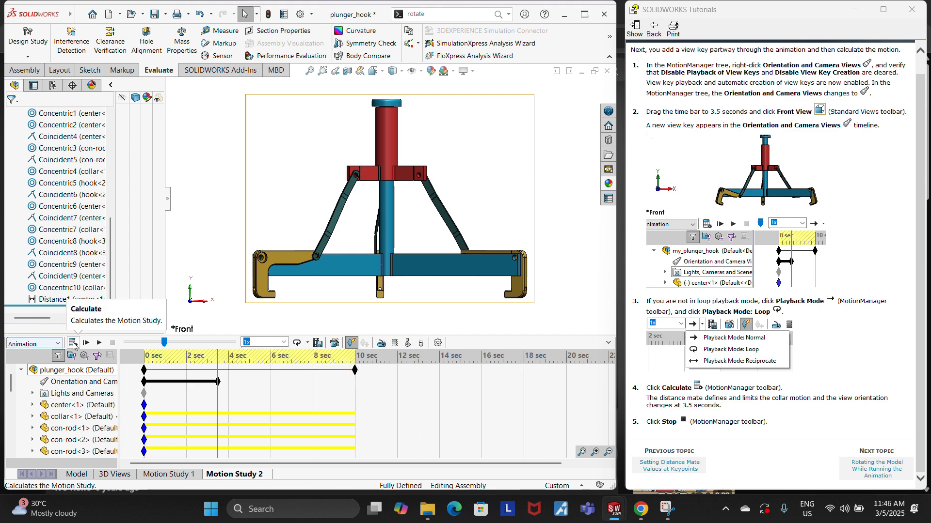
left_click(73, 343)
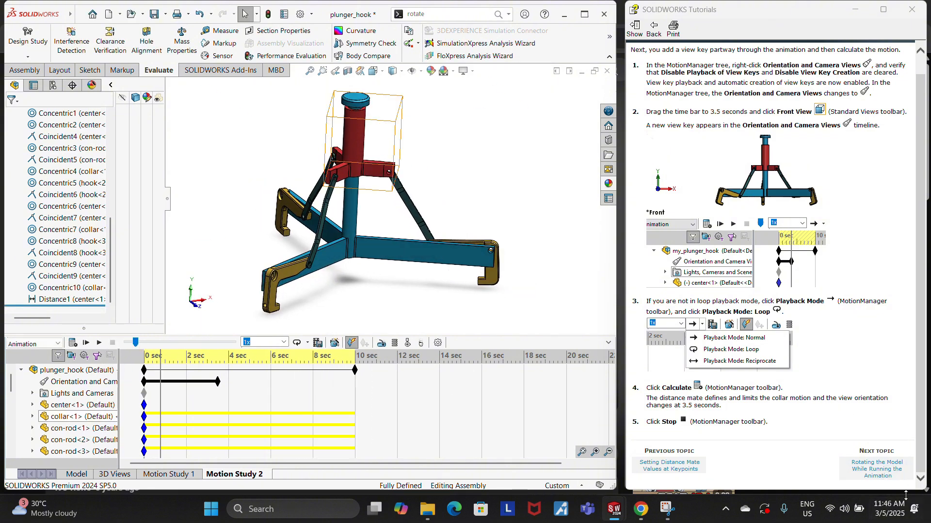
- Advance the tutorial to Rotating the Model While Running the Animation, play Motion Study 2 from the start, and try rotating the assembly
left_click(889, 475)
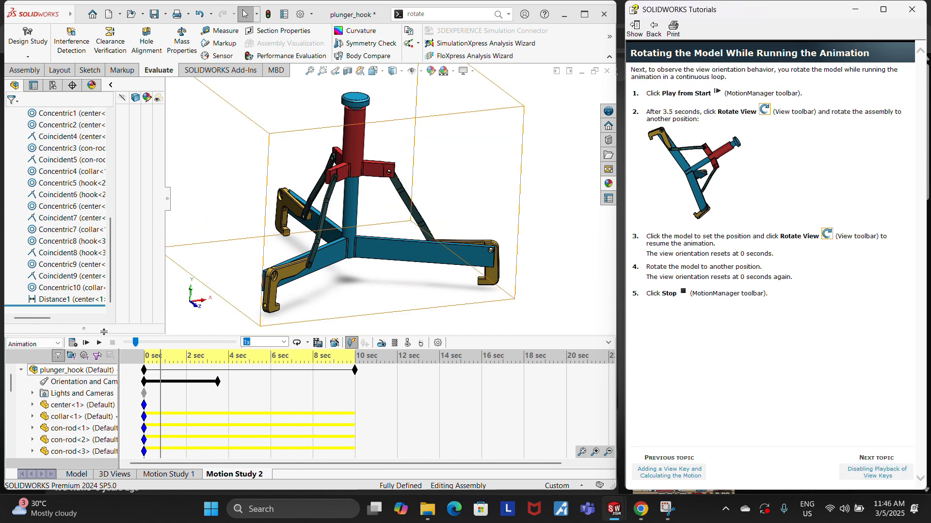
left_click(85, 343)
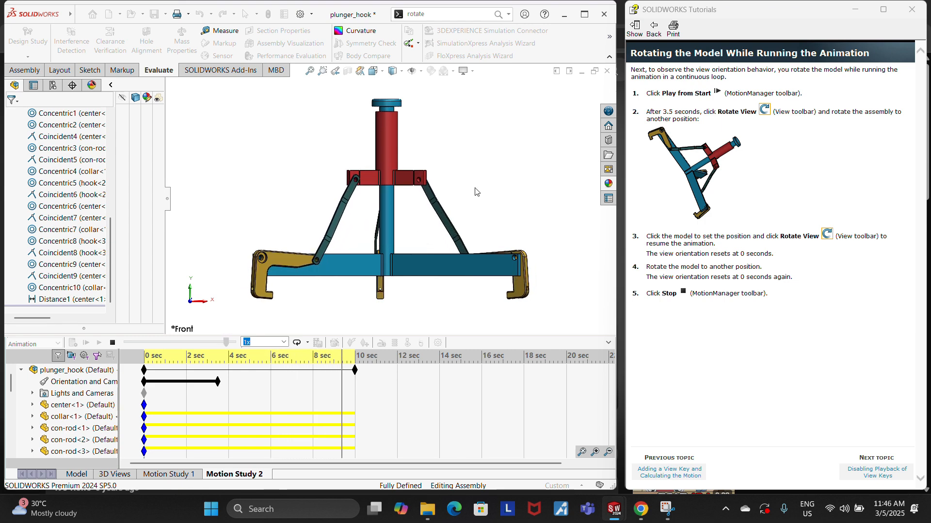
middle_click_drag(435, 266, 426, 181)
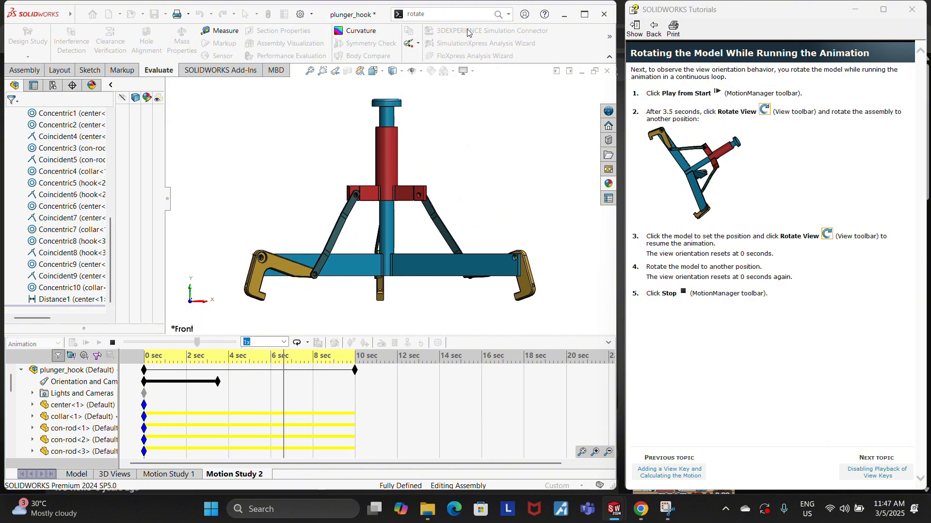
- Rotate the assembly with Rotate View during playback, stop at 6 seconds, and adjust the zoom to create a view key there
left_click(587, 16)
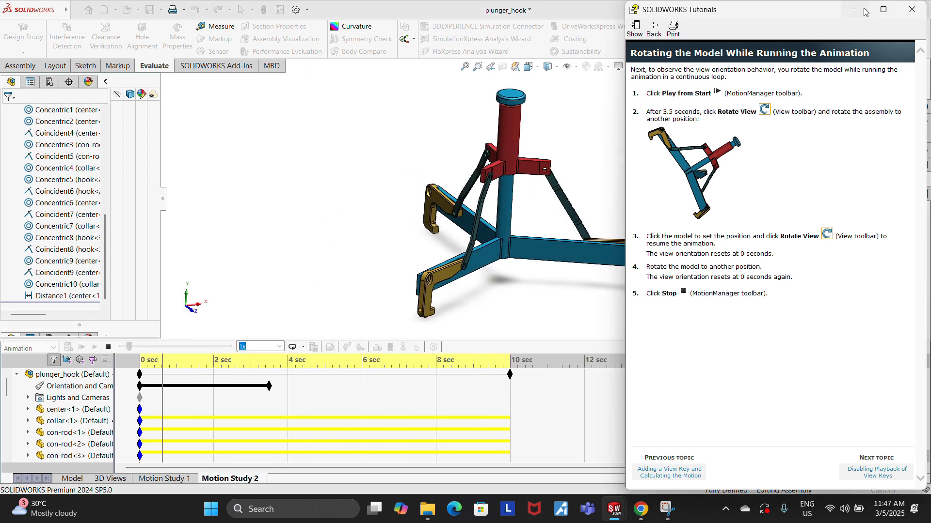
left_click(864, 10)
left_click(778, 10)
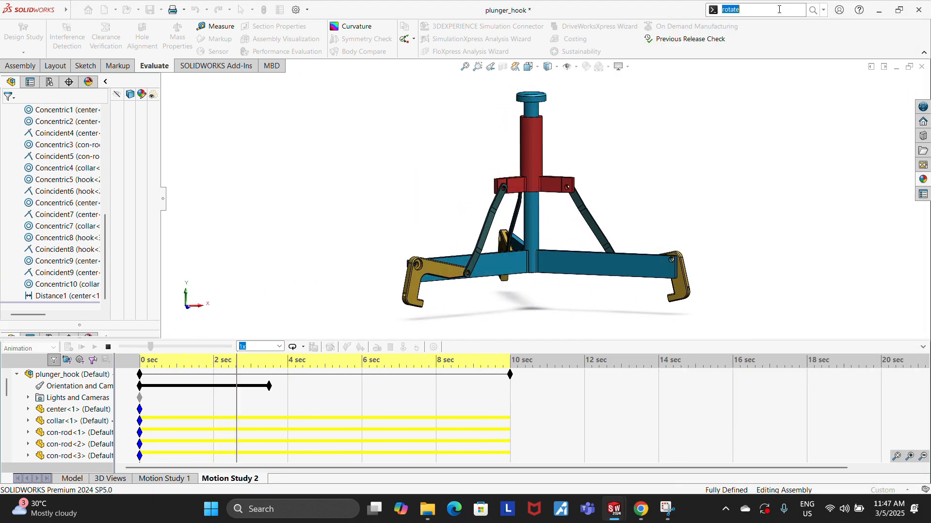
type("rot")
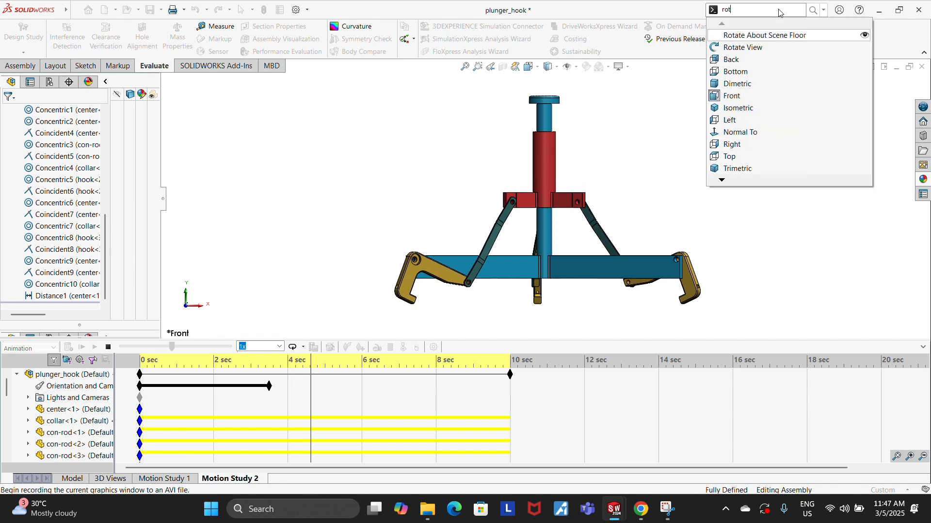
left_click(764, 48)
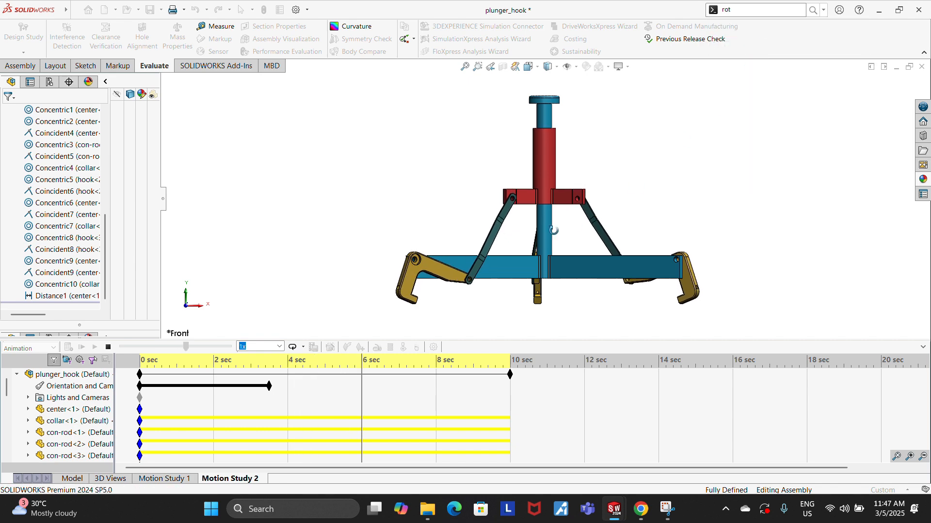
left_click_drag(553, 231, 586, 232)
left_click(105, 349)
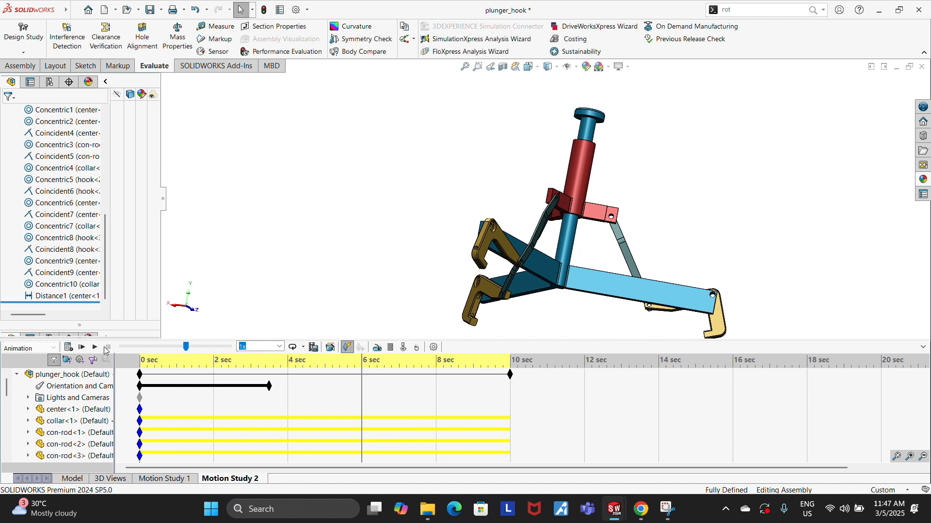
scroll(443, 364, "down", 2)
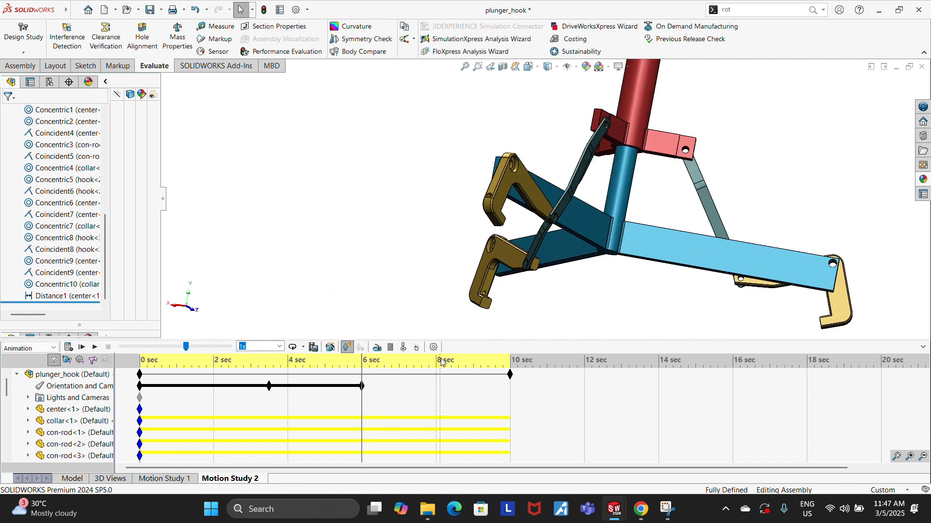
scroll(424, 374, "down", 1)
scroll(491, 275, "up", 4)
scroll(423, 400, "up", 3)
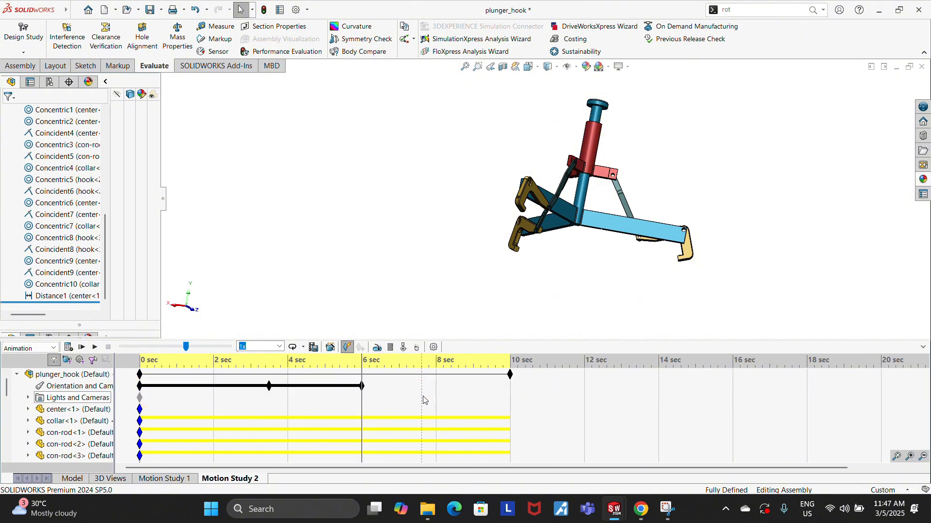
- Replay Motion Study 2 from the start with the tutorial page alongside, and stop the playback
left_click(597, 216)
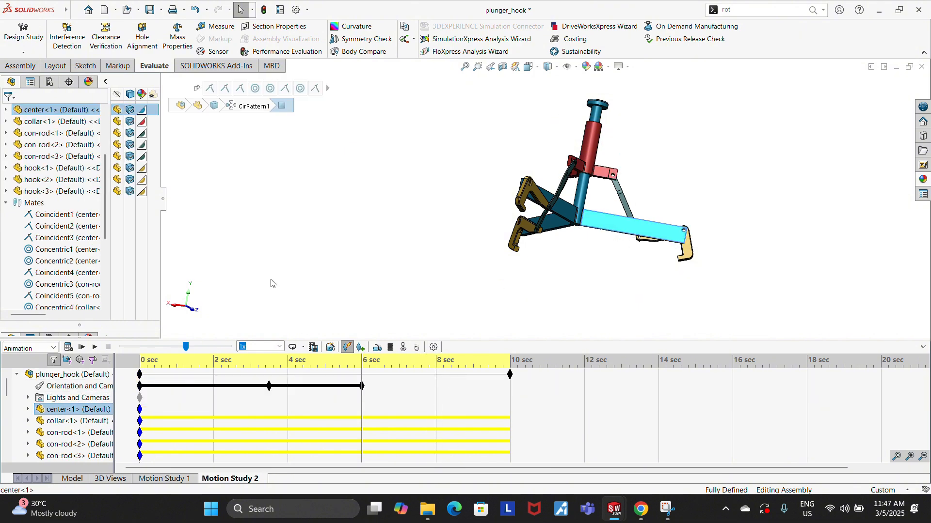
left_click(81, 347)
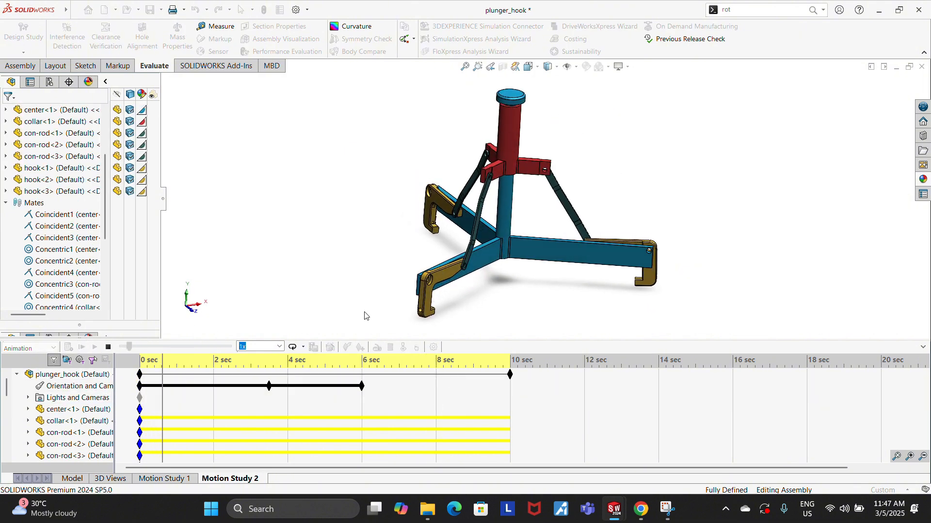
mouse_move(644, 509)
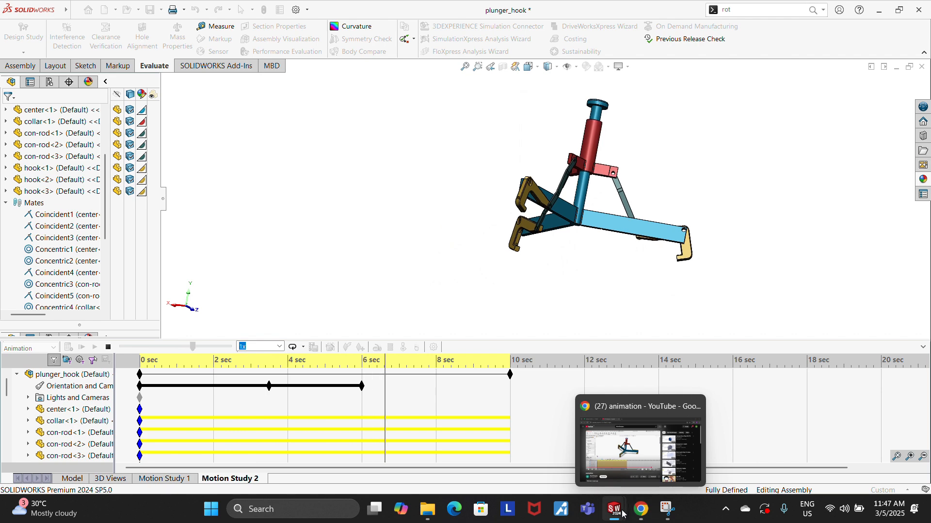
left_click(614, 448)
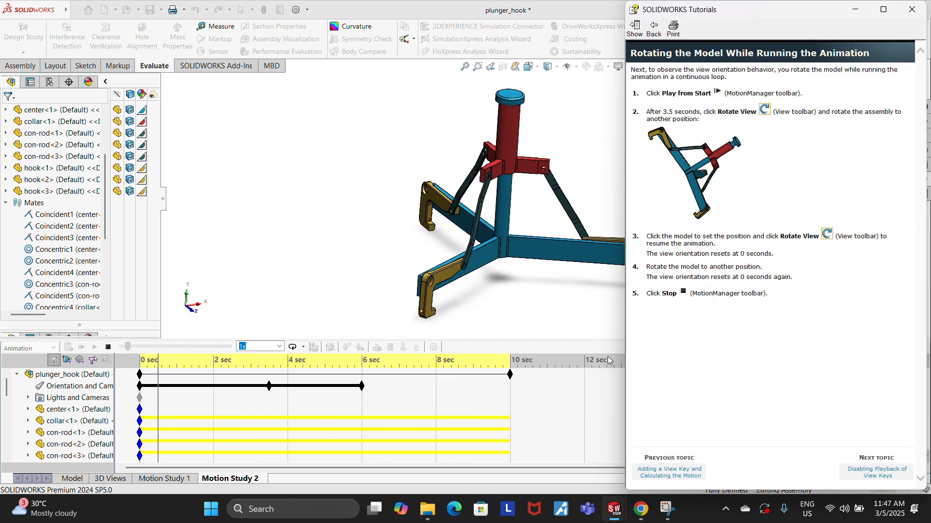
left_click(109, 347)
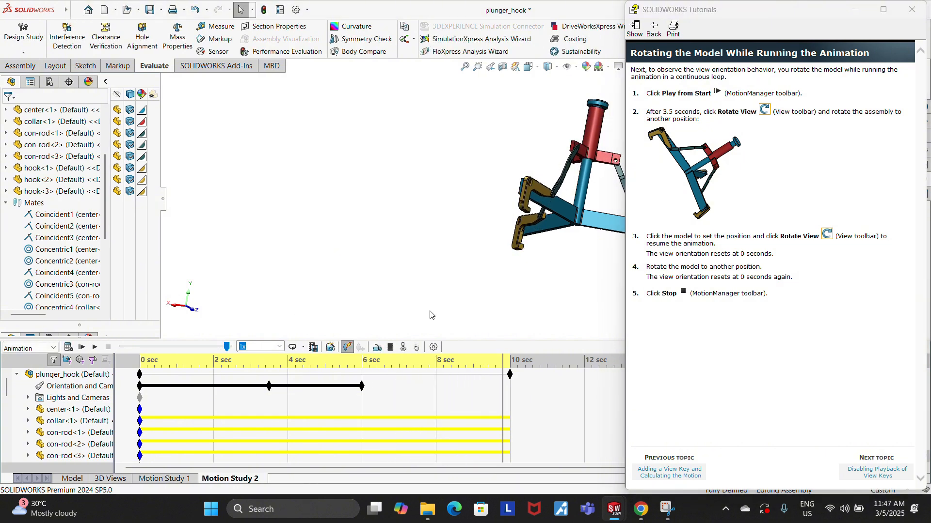
- Place the time bar at 10 seconds and rotate the assembly to an upright side view to create a view key
left_click_drag(504, 370, 508, 370)
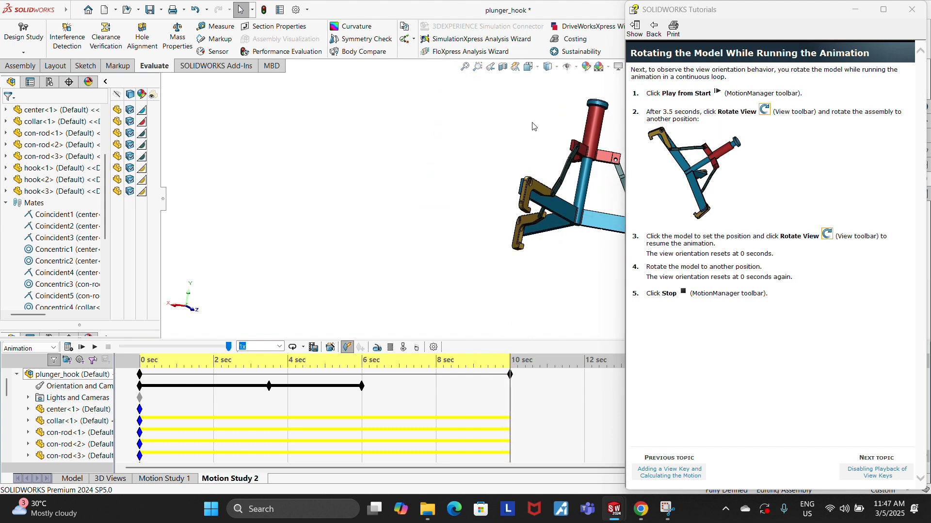
left_click(854, 9)
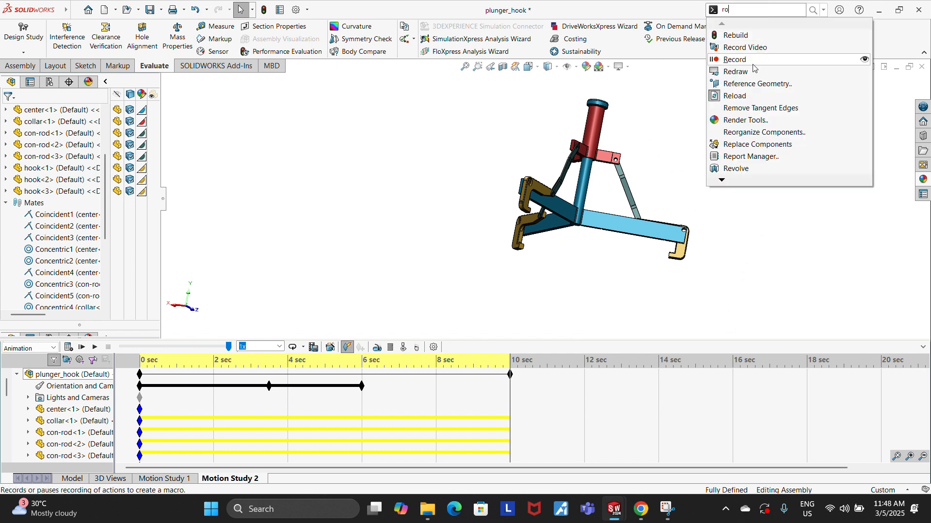
type("t")
left_click(737, 59)
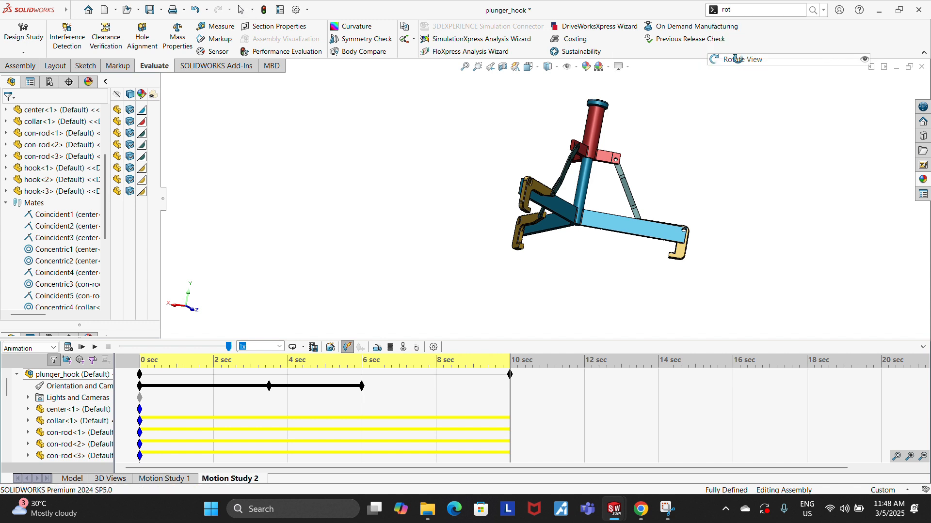
left_click_drag(604, 200, 560, 215)
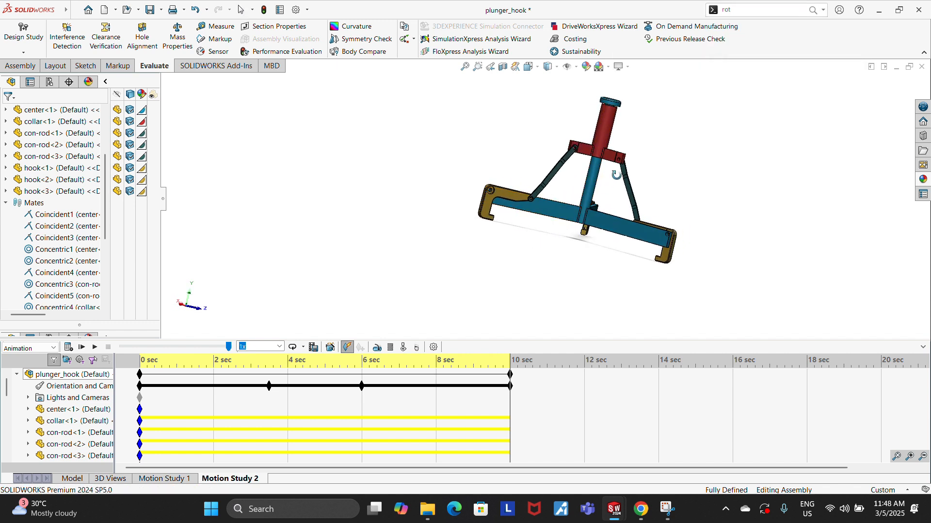
left_click_drag(606, 137, 401, 55)
- Advance the tutorial to Disabling Playback of View Keys
mouse_move(644, 505)
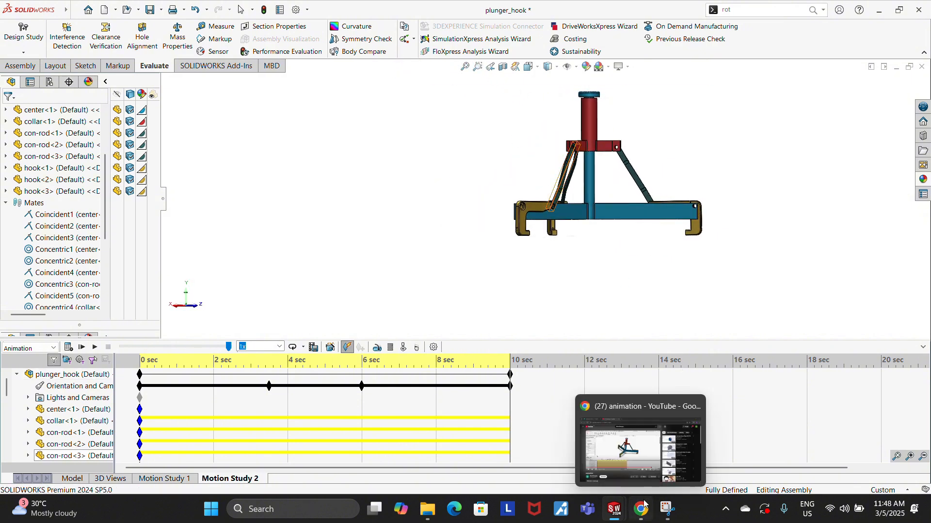
mouse_move(614, 508)
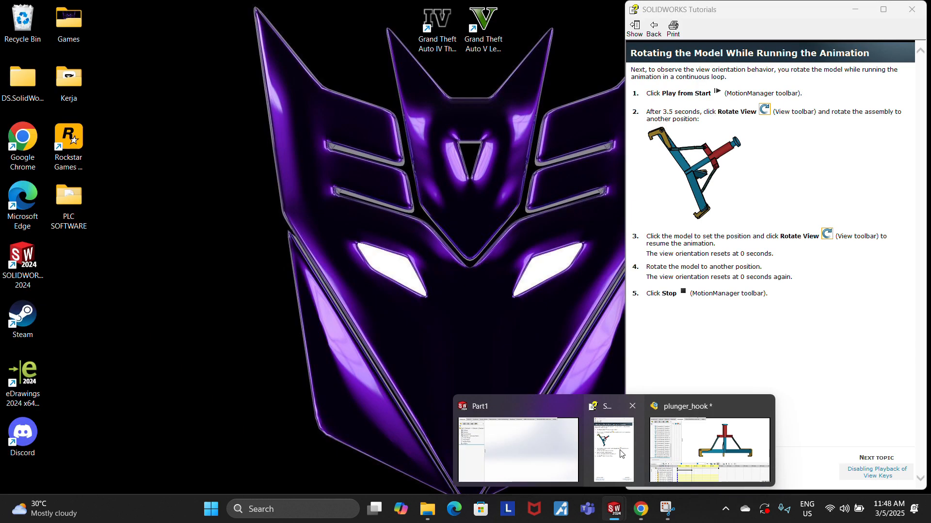
left_click(620, 453)
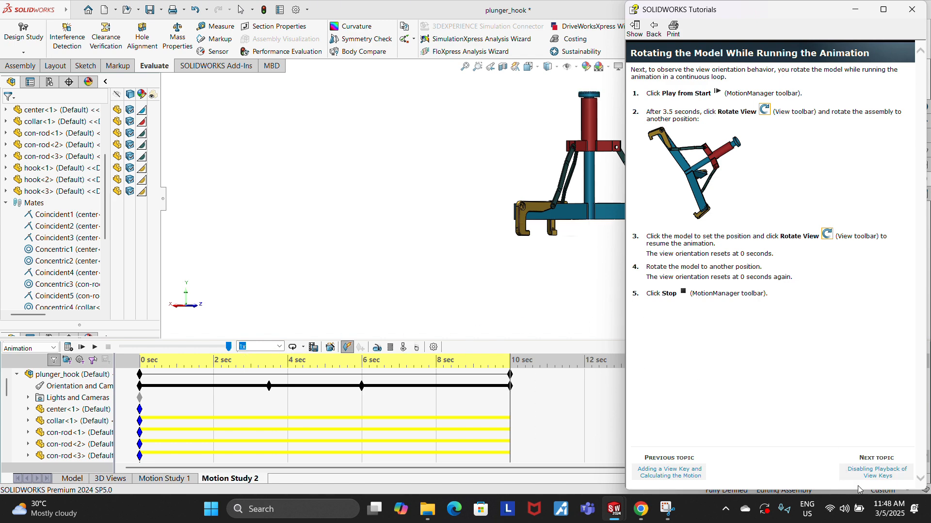
left_click(865, 474)
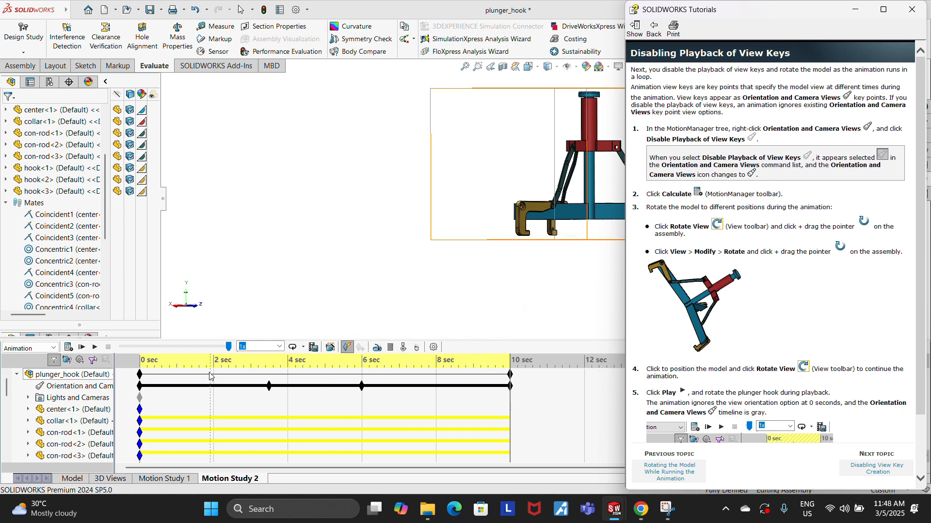
- Turn on Disable Playback of View Keys for Orientation and Camera Views, and calculate Motion Study 2
right_click(100, 393)
left_click(78, 387)
right_click(76, 388)
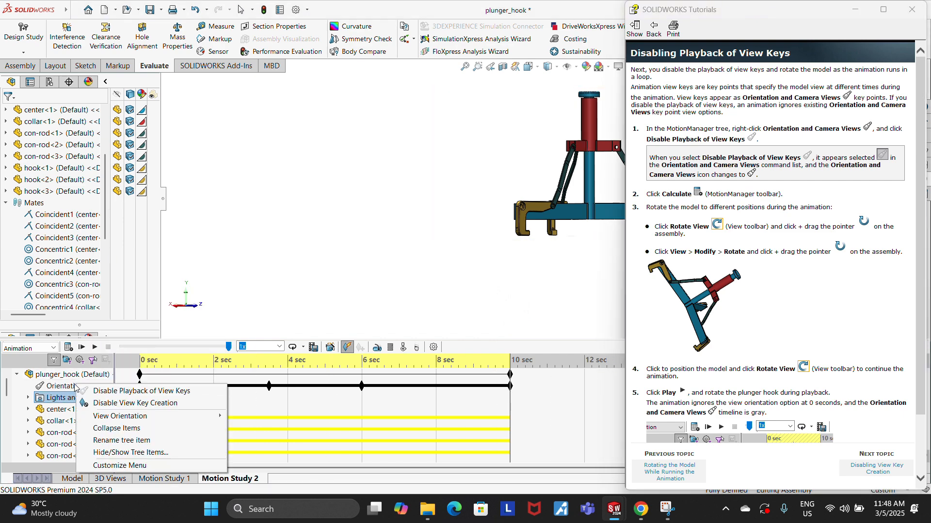
left_click(105, 395)
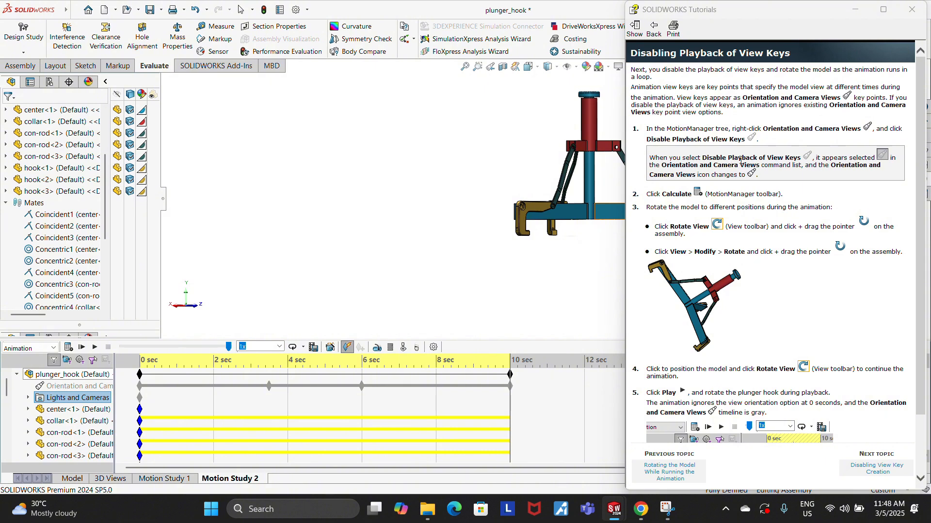
right_click(107, 389)
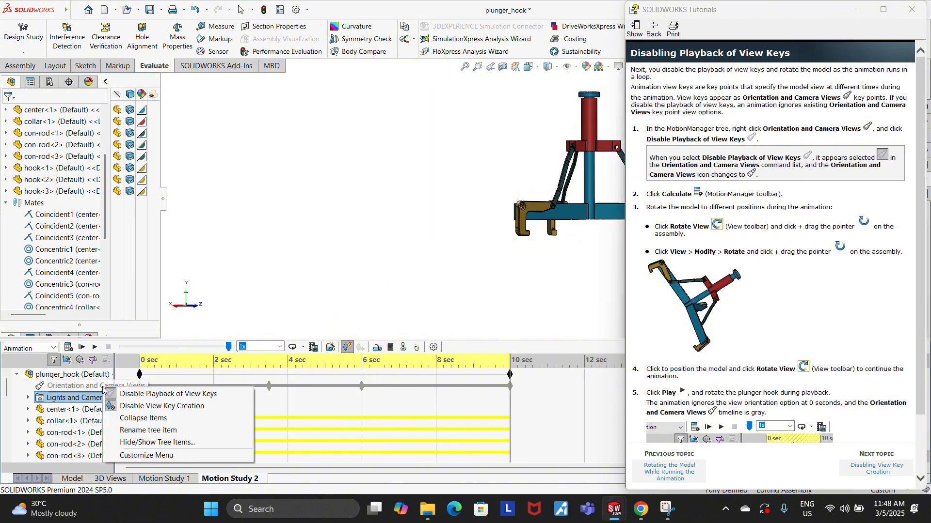
left_click(138, 395)
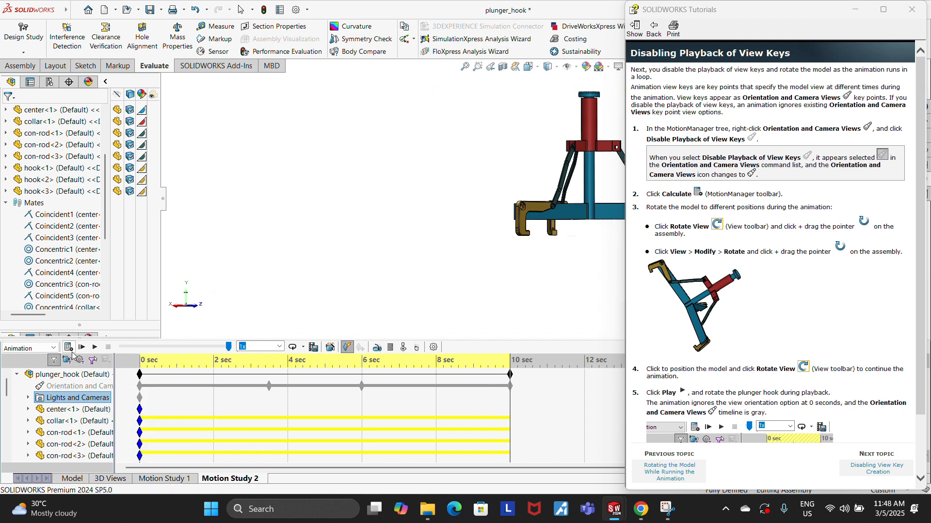
left_click(69, 348)
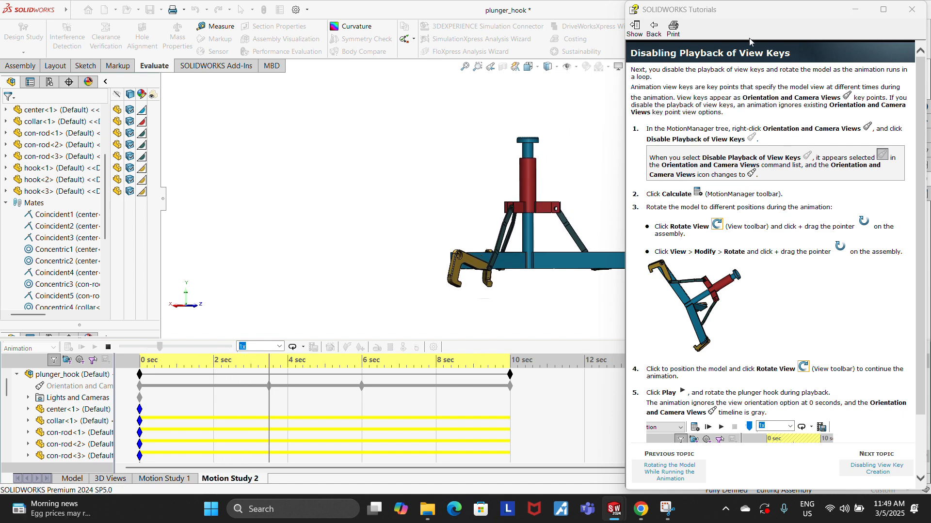
- Rotate the assembly to several tilted positions with Rotate View while the motion study is playing
left_click(856, 12)
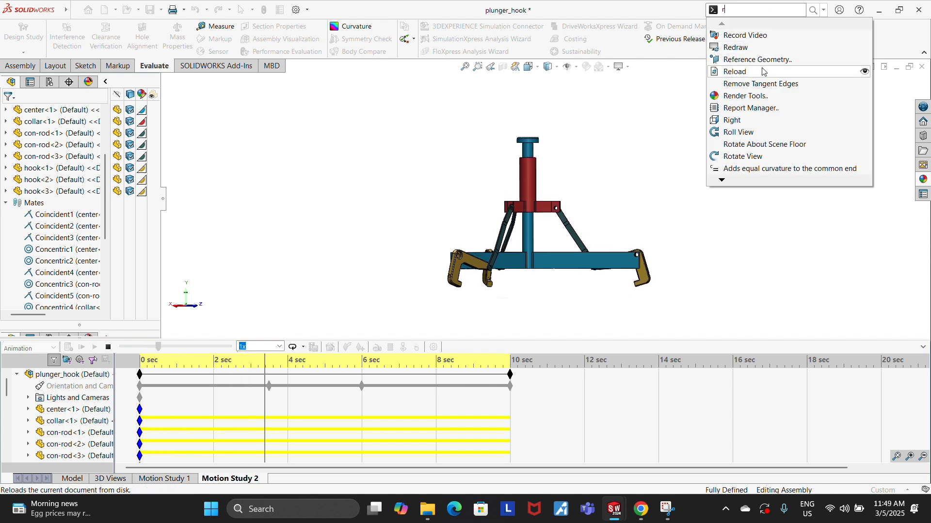
type("ot")
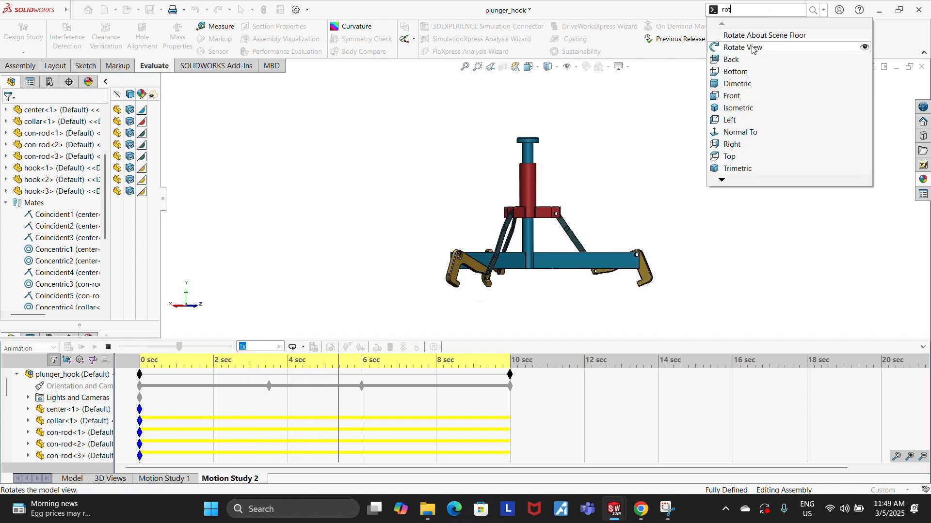
left_click(746, 48)
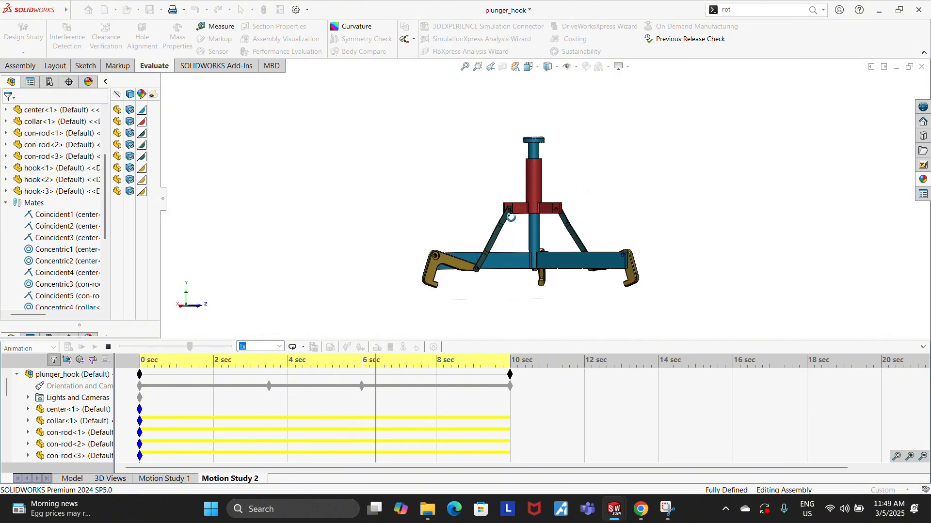
left_click_drag(477, 225, 648, 235)
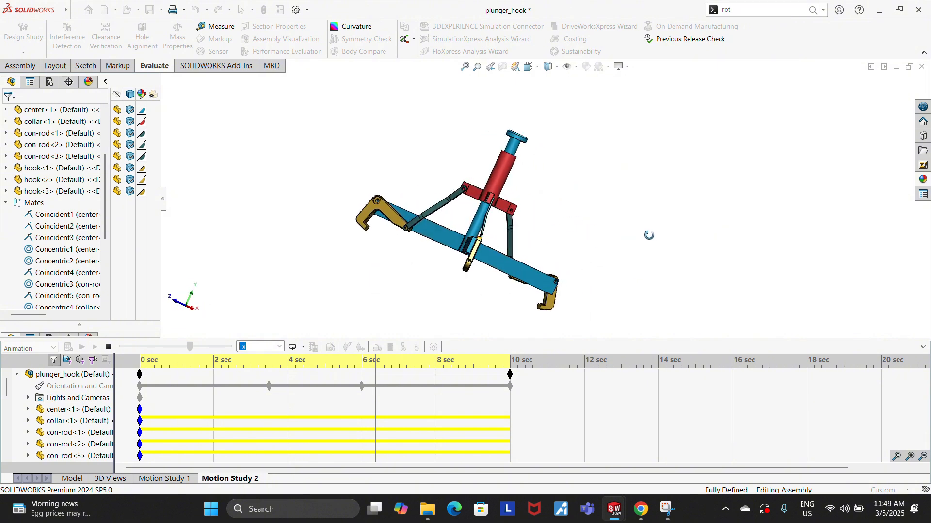
left_click_drag(445, 245, 416, 187)
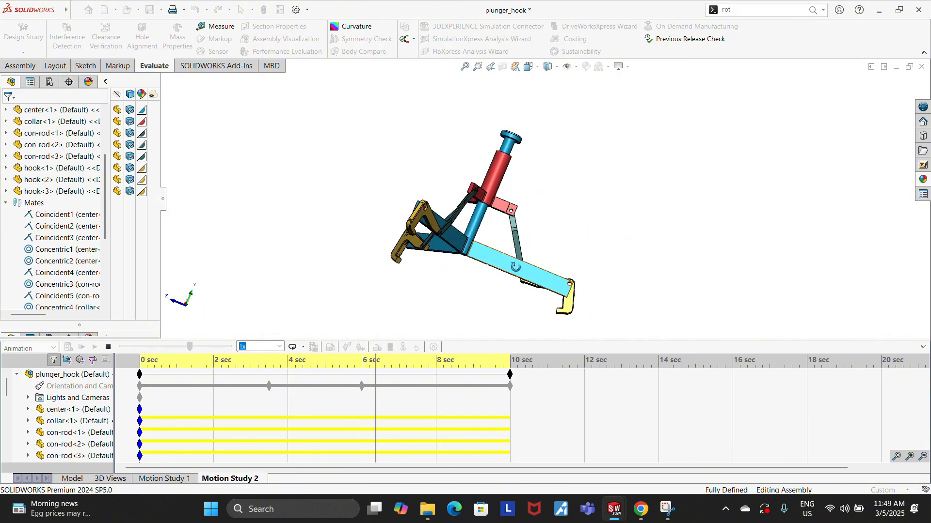
left_click_drag(515, 267, 489, 277)
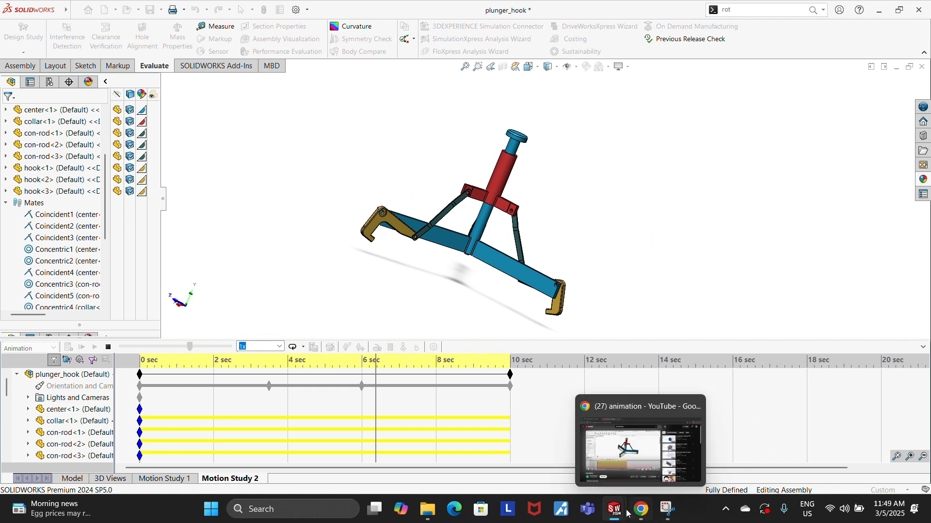
- Bring up the tutorial and switch off the Rotate view command so the looped animation continues playing
left_click(722, 442)
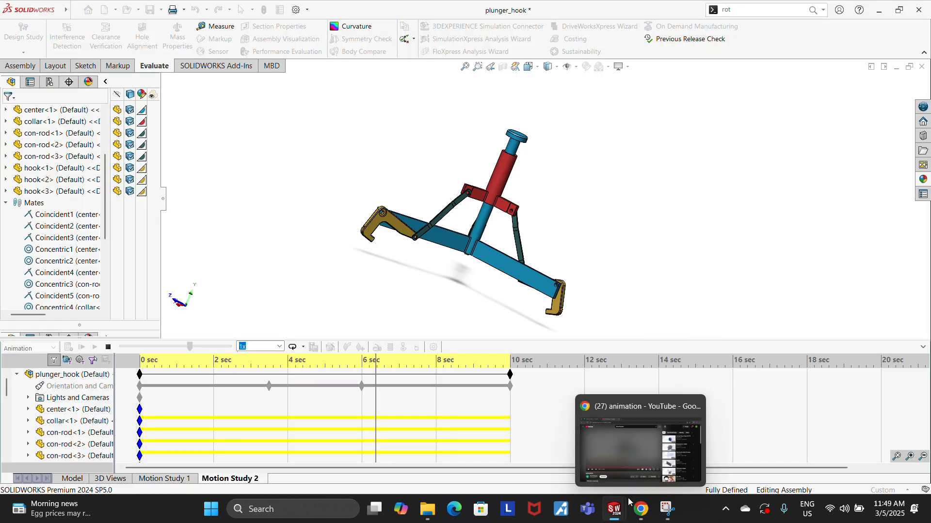
mouse_move(614, 509)
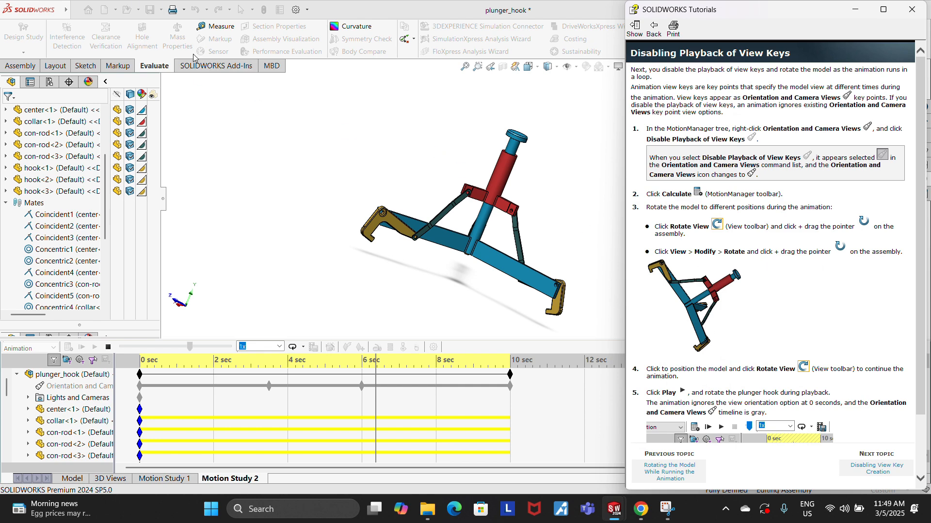
left_click(93, 11)
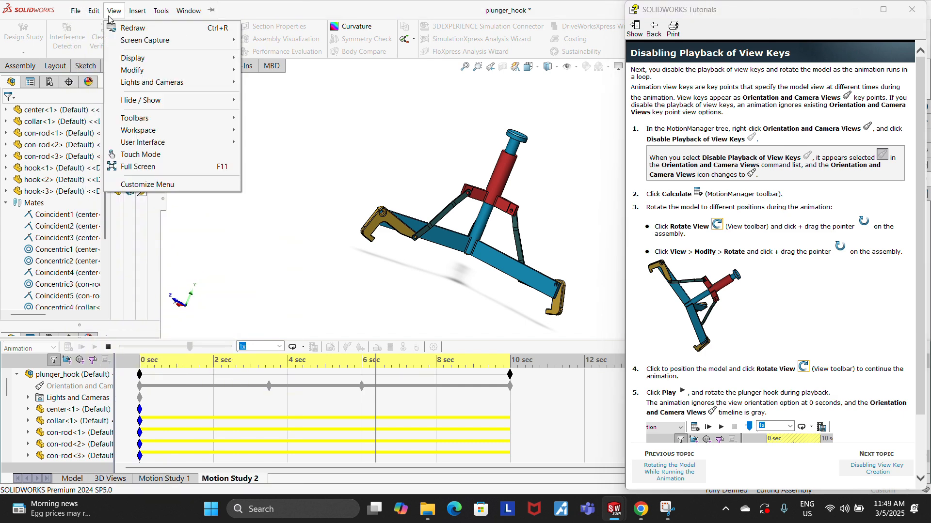
mouse_move(137, 73)
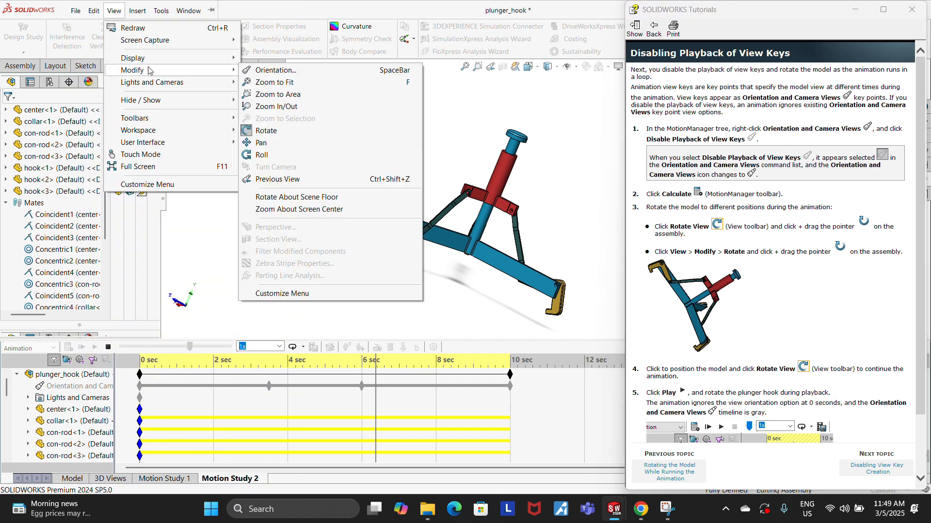
left_click(292, 138)
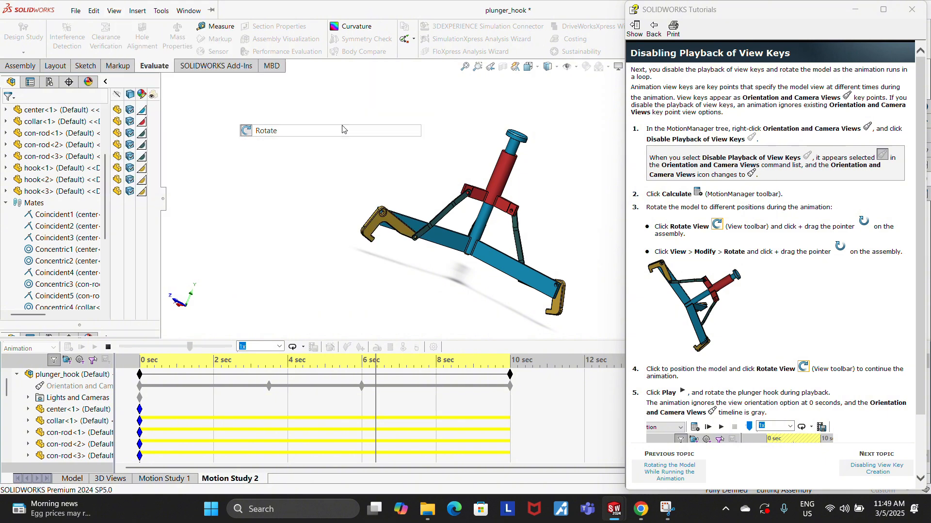
left_click_drag(417, 204, 471, 232)
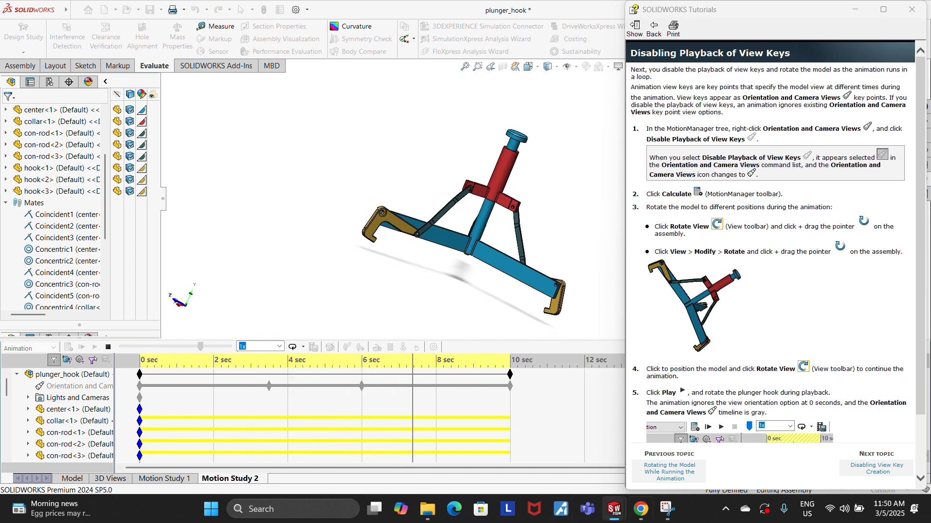
- Search for the rotate command, rotate the plunger hook to an upright side view during playback, and resume the animation
left_click(843, 9)
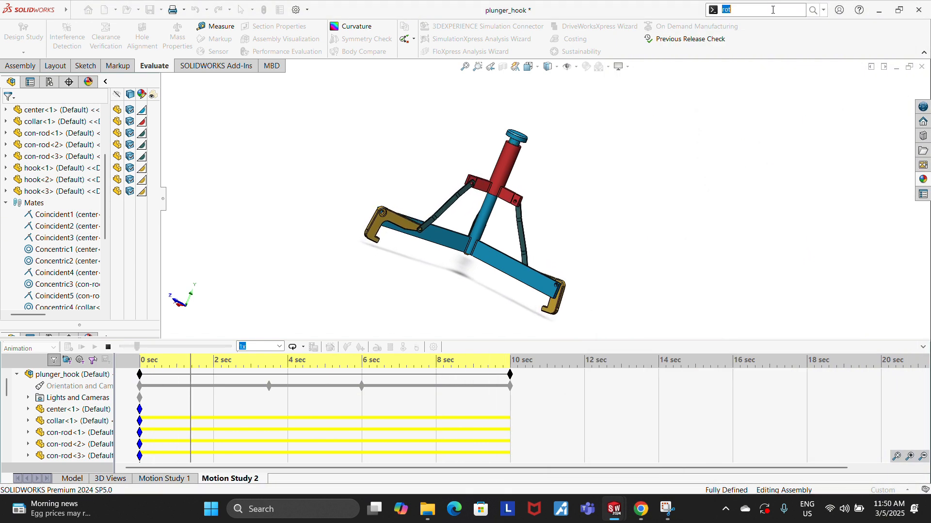
type("rota")
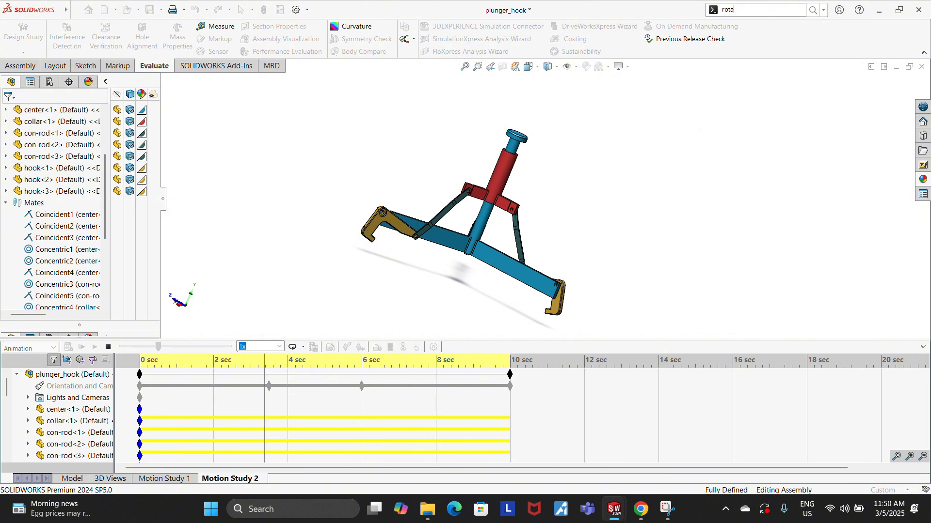
left_click(742, 48)
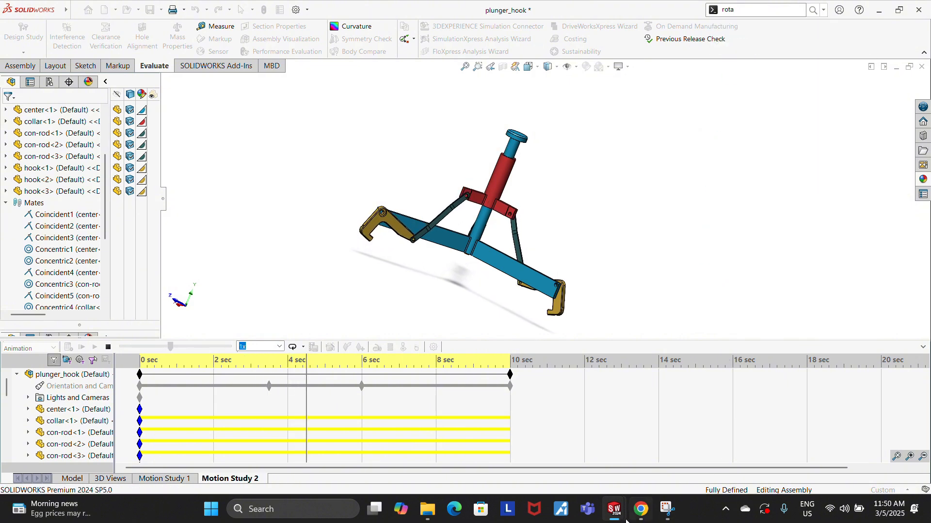
mouse_move(625, 521)
left_click(651, 418)
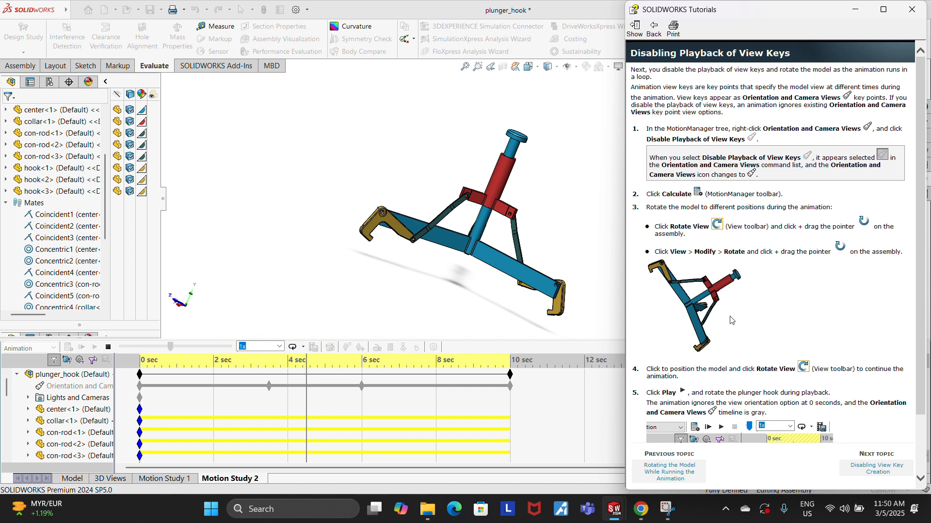
scroll(732, 320, "down", 3)
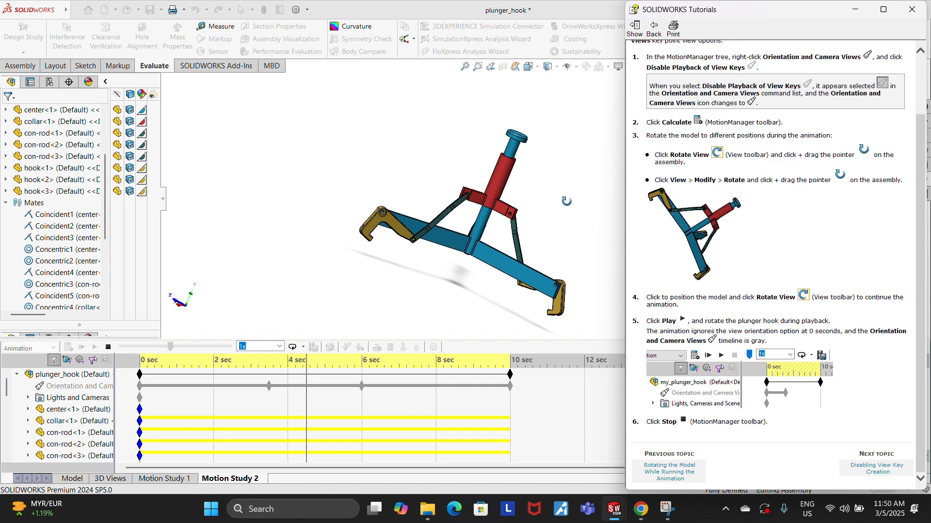
left_click_drag(518, 199, 487, 209)
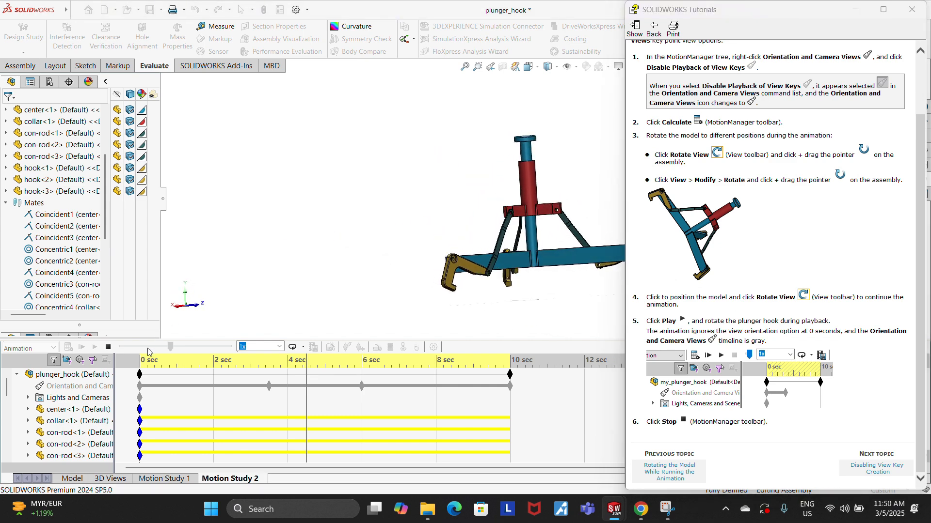
left_click(96, 348)
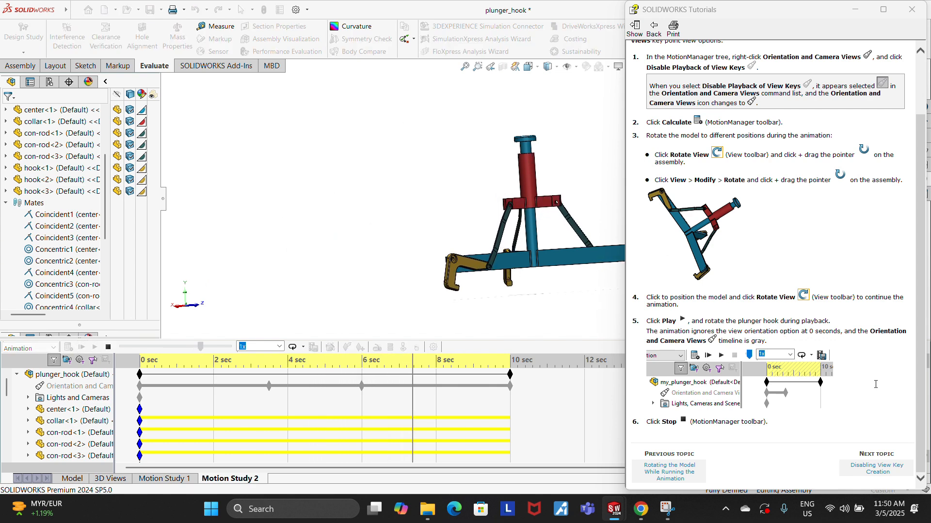
- Advance the tutorial to Disabling View Key Creation and read through its instructions
left_click(870, 468)
scroll(846, 382, "down", 4)
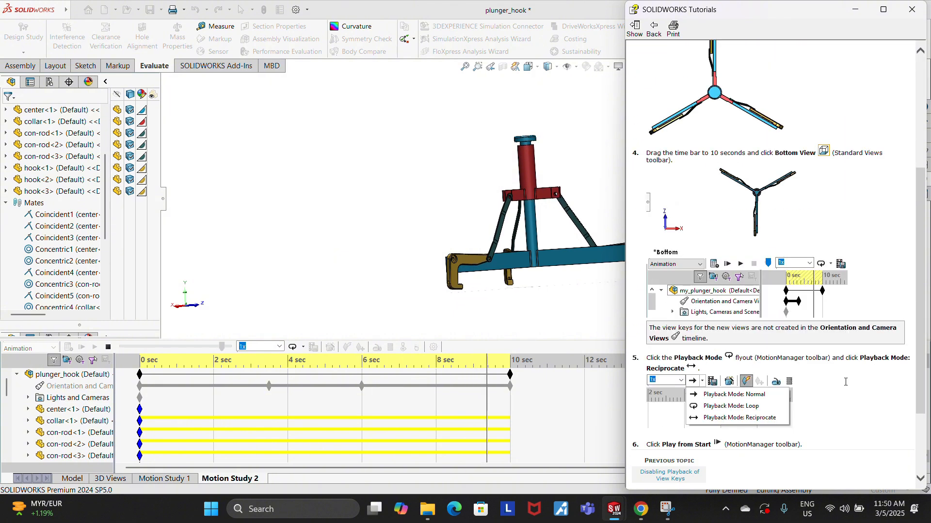
scroll(844, 377, "up", 4)
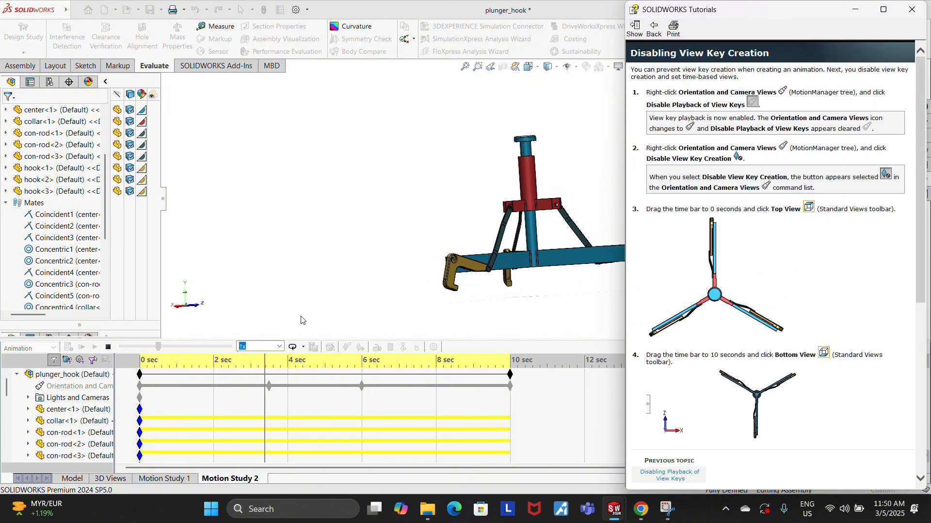
- Stop the animation, clear Disable Playback of View Keys, and turn on Disable View Key Creation for Orientation and Camera Views
left_click(108, 347)
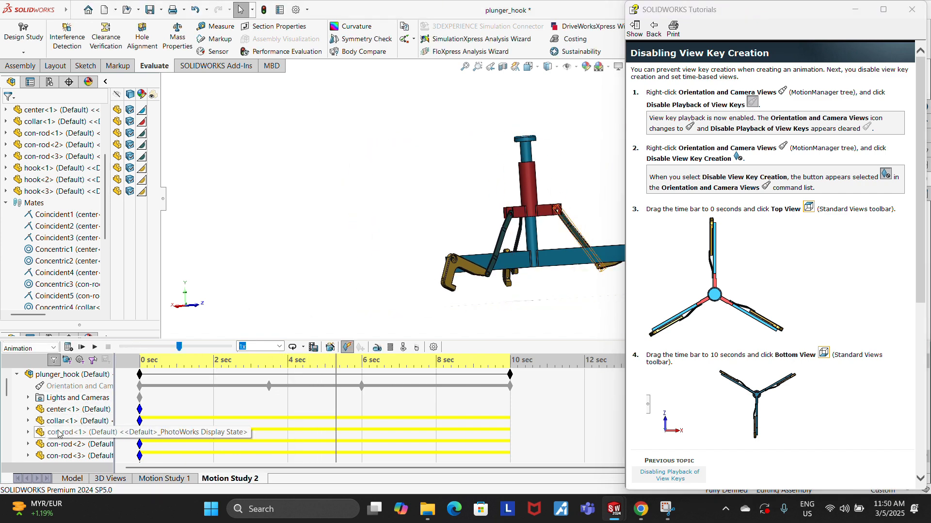
right_click(57, 387)
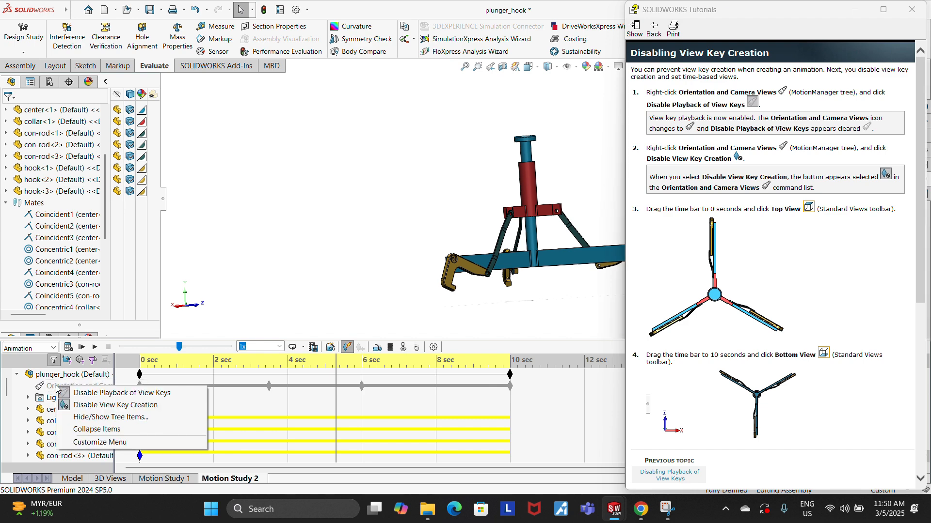
left_click(73, 393)
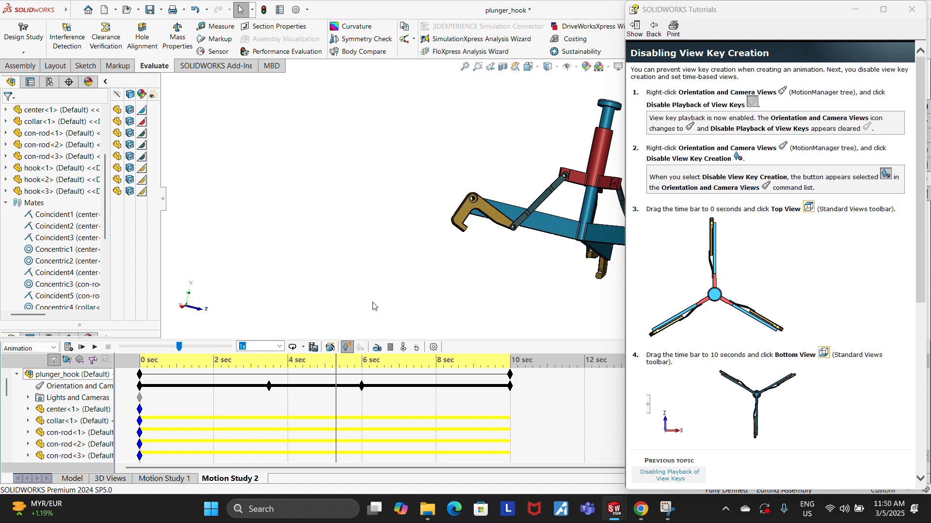
right_click(91, 387)
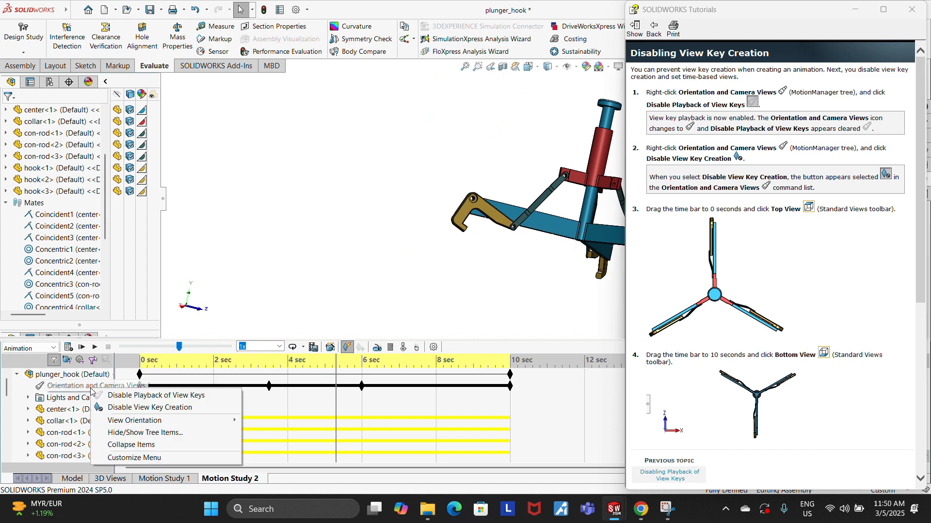
left_click(109, 409)
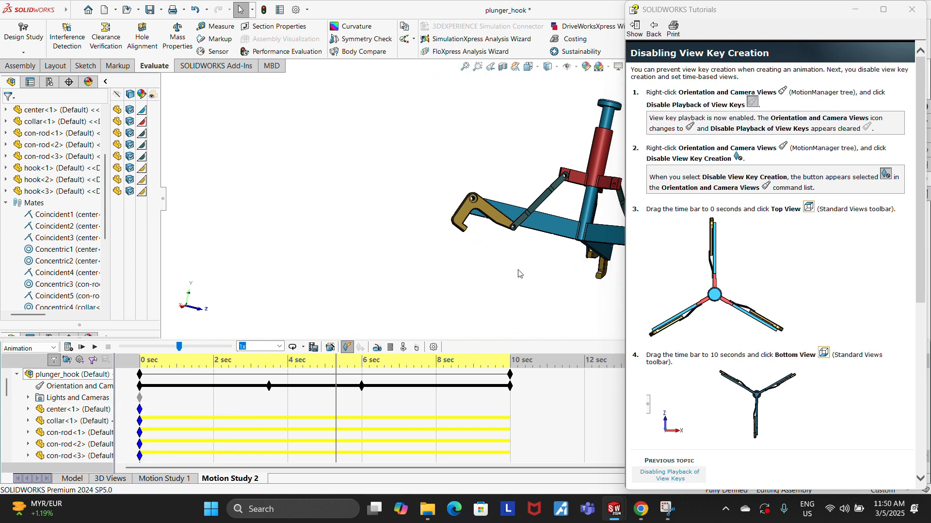
- Try to switch the assembly to the Top view partway through the animation, and undo that view change
scroll(520, 273, "up", 1)
scroll(563, 194, "up", 1)
scroll(569, 177, "down", 2)
scroll(570, 177, "up", 2)
scroll(572, 164, "down", 3)
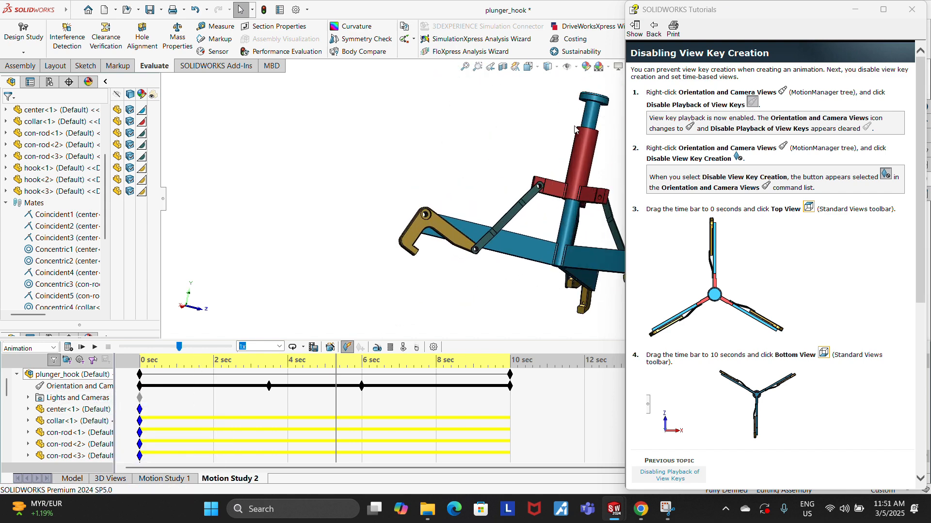
scroll(599, 159, "up", 2)
scroll(598, 161, "down", 2)
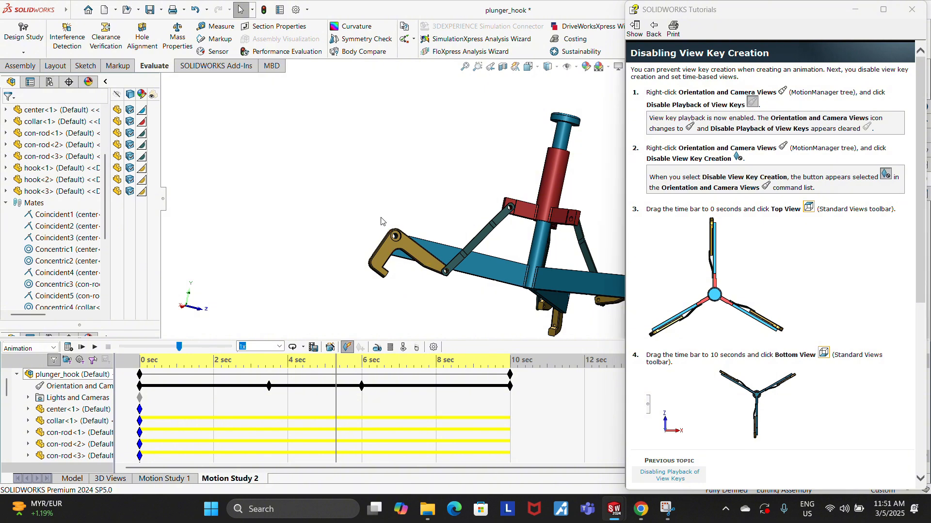
key("space")
left_click(102, 106)
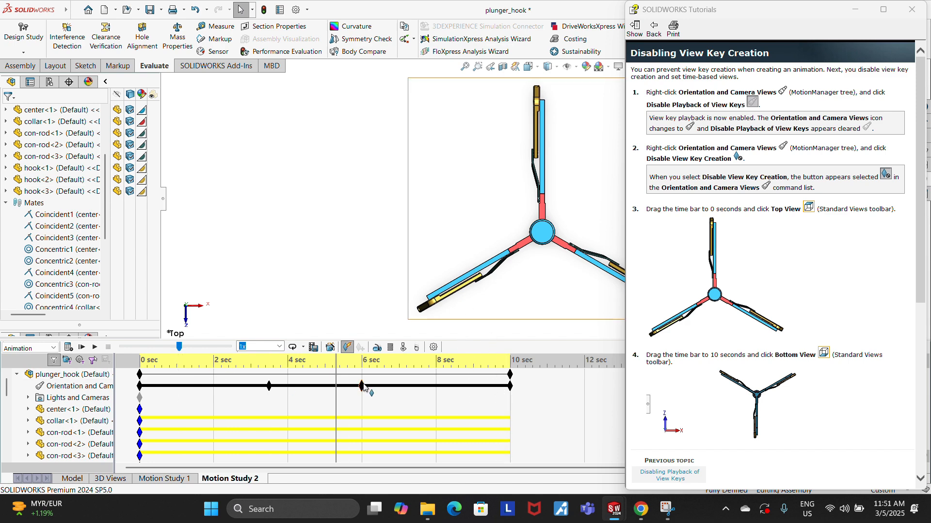
left_click(196, 12)
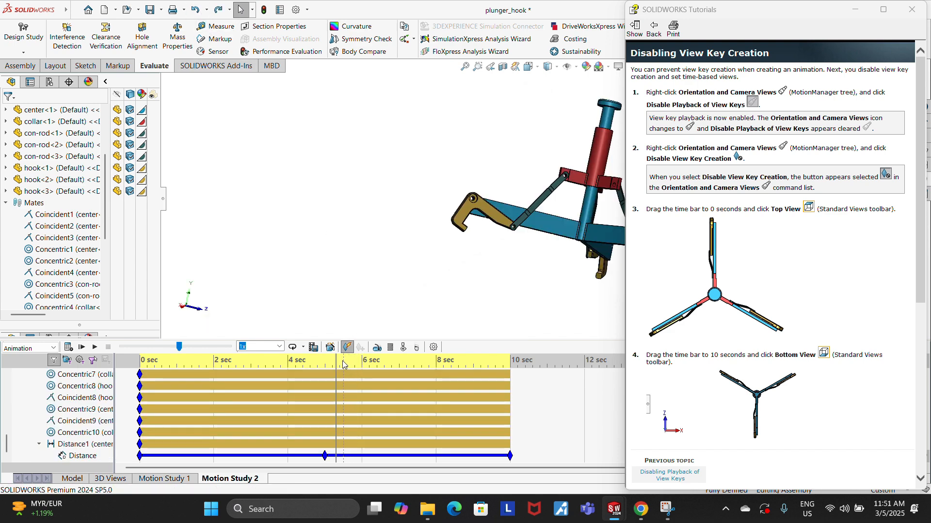
- Place the time bar at 0 seconds and apply the Top view, and at 10 seconds apply the Bottom view
left_click_drag(337, 361, 140, 360)
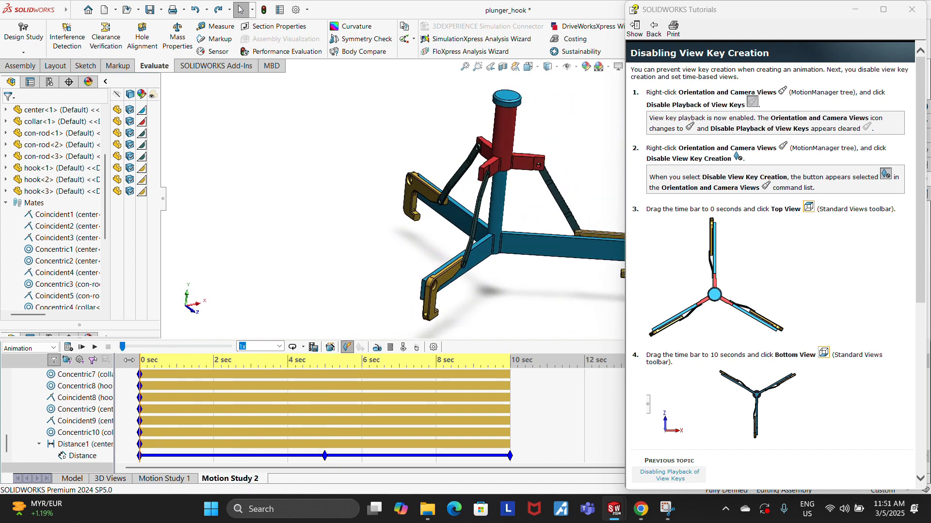
left_click(529, 67)
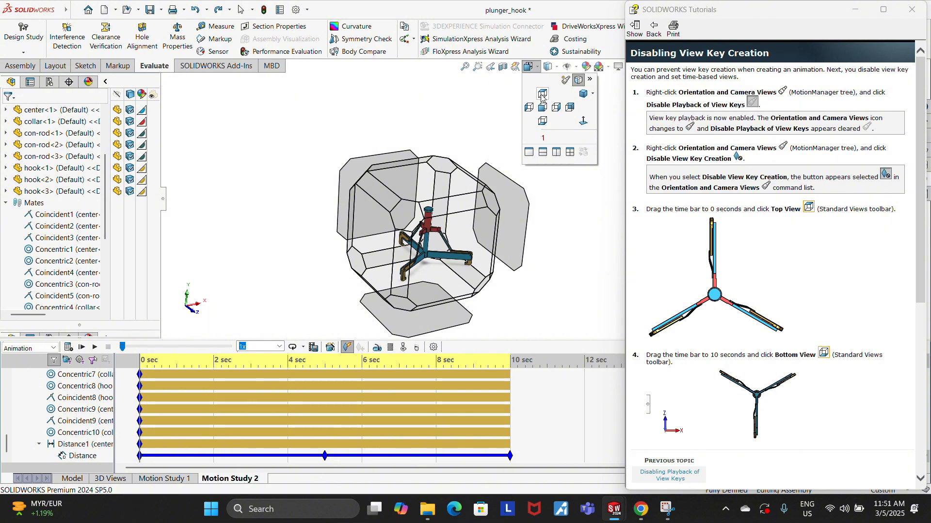
left_click(542, 94)
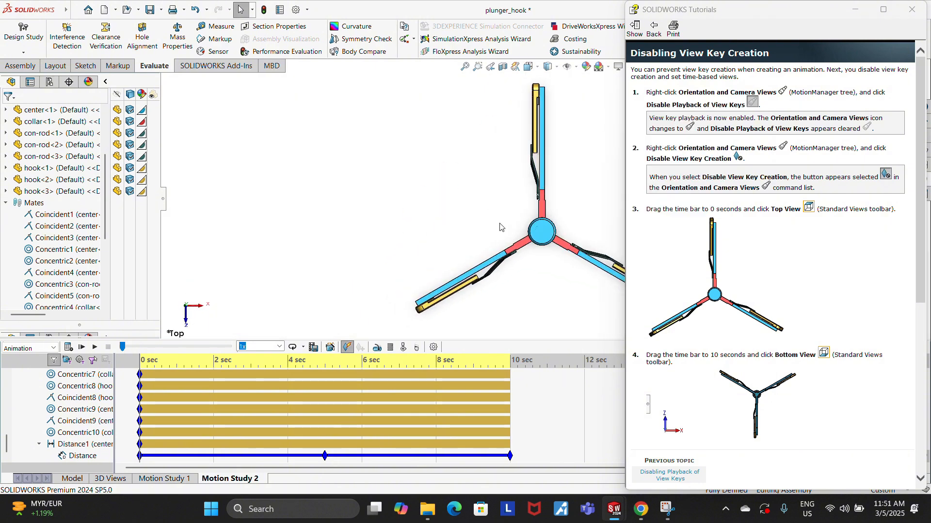
left_click_drag(144, 363, 509, 370)
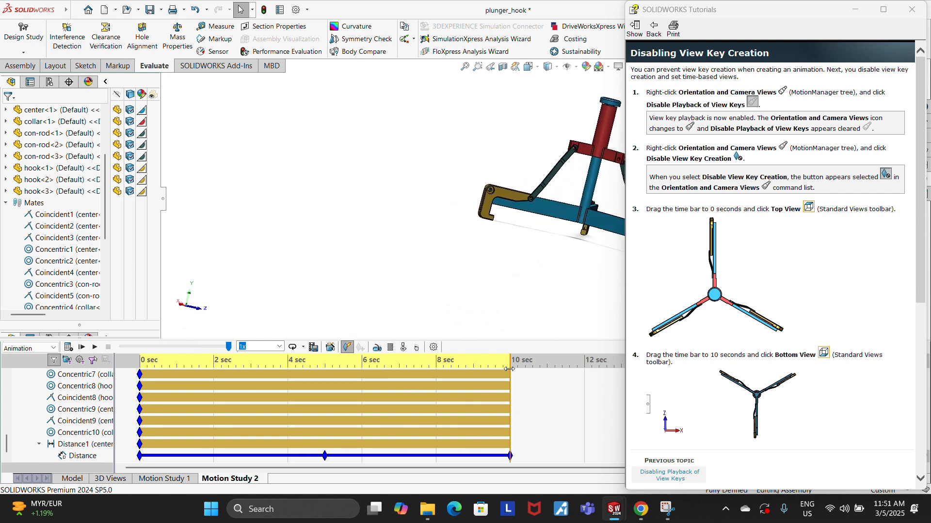
left_click(528, 67)
left_click(529, 86)
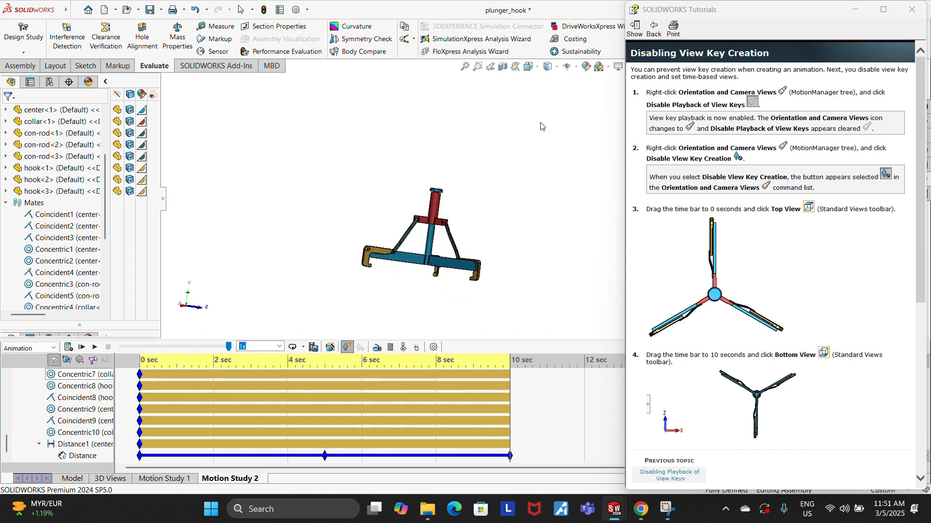
- Review the remaining tutorial instructions and turn on Disable View Key Creation for Orientation and Camera Views in the motion study
scroll(770, 391, "down", 3)
scroll(769, 392, "down", 4)
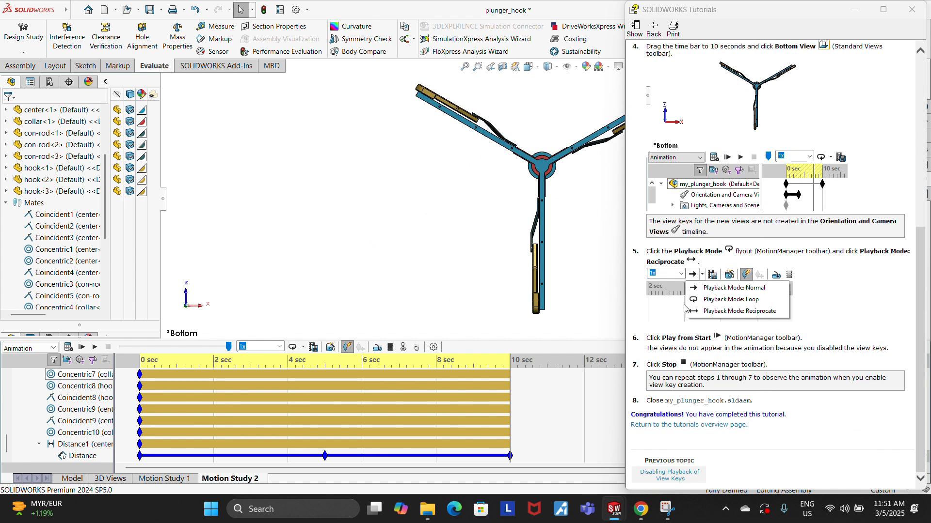
scroll(525, 422, "up", 10)
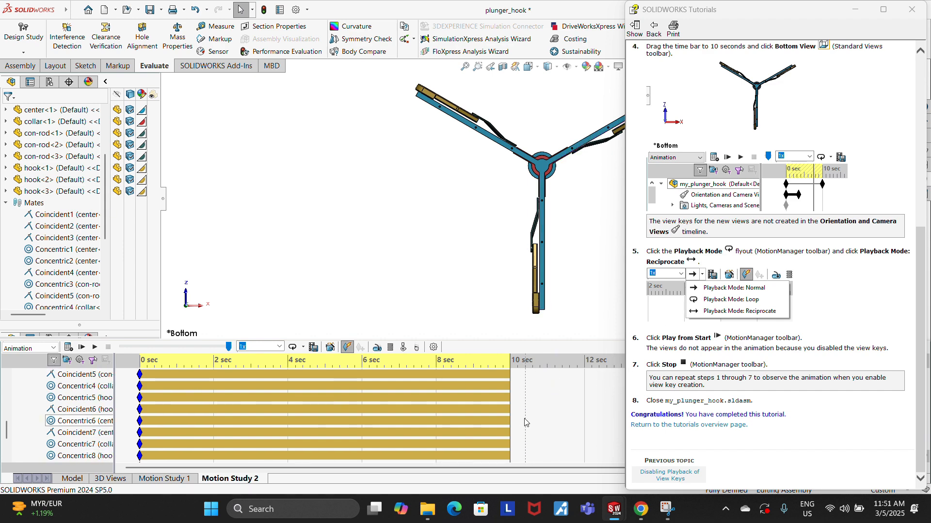
scroll(525, 421, "down", 15)
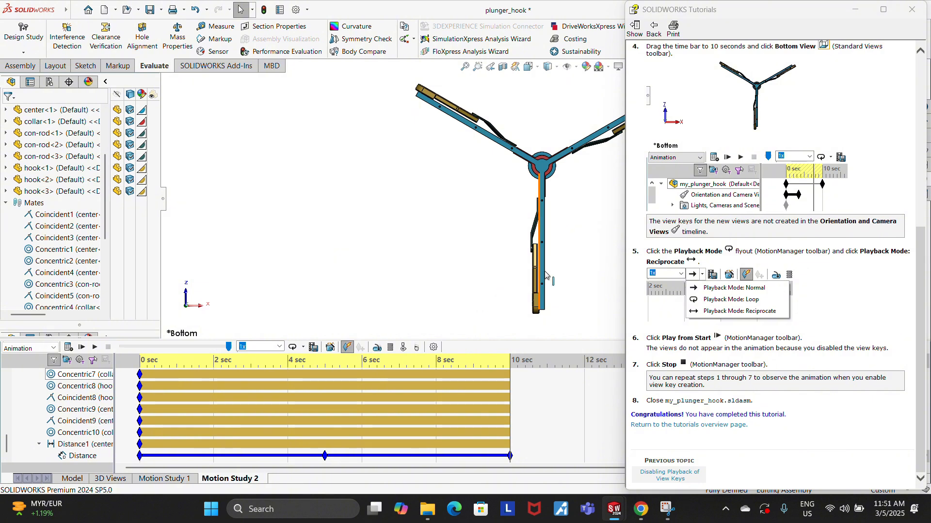
scroll(682, 260, "up", 7)
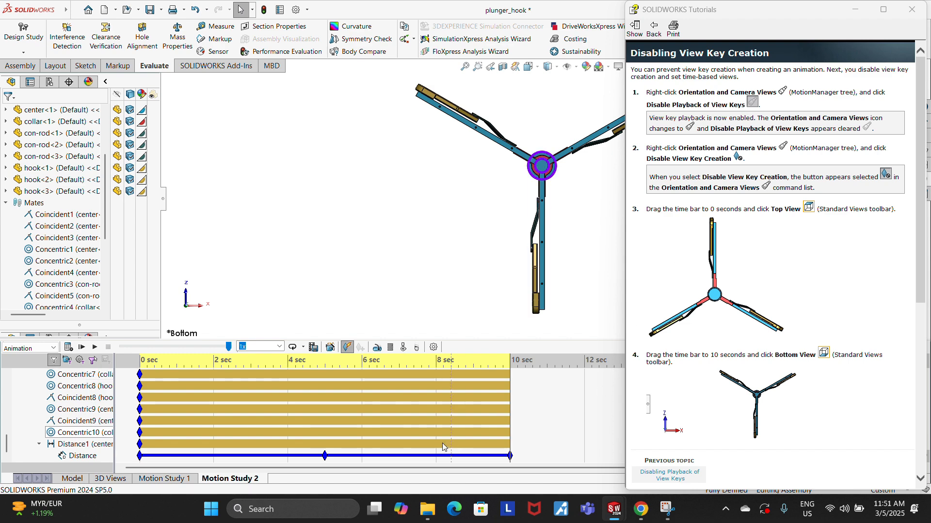
scroll(94, 409, "up", 1)
scroll(93, 410, "up", 5)
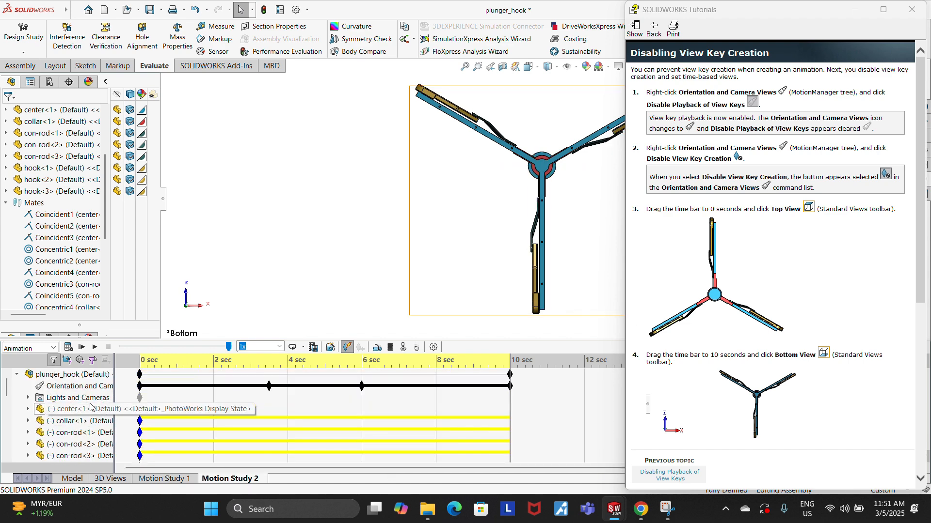
right_click(84, 388)
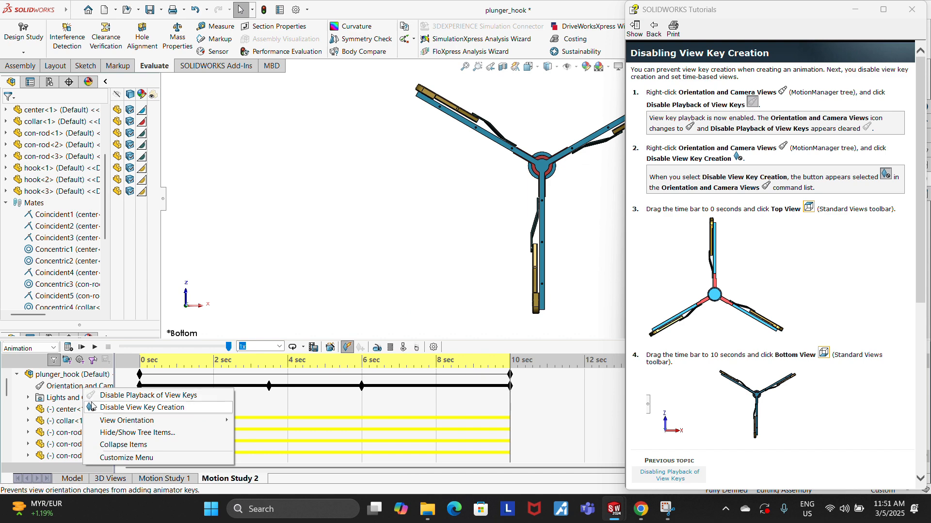
left_click(94, 408)
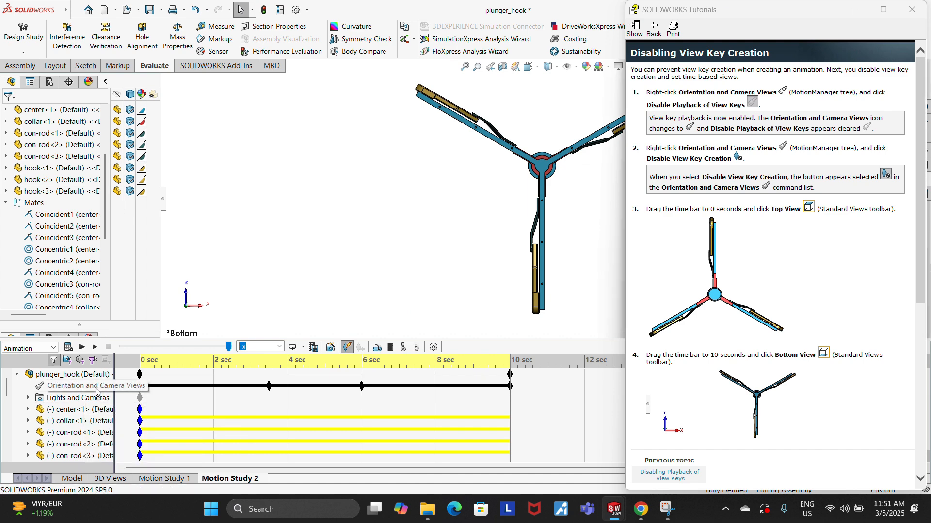
right_click(106, 389)
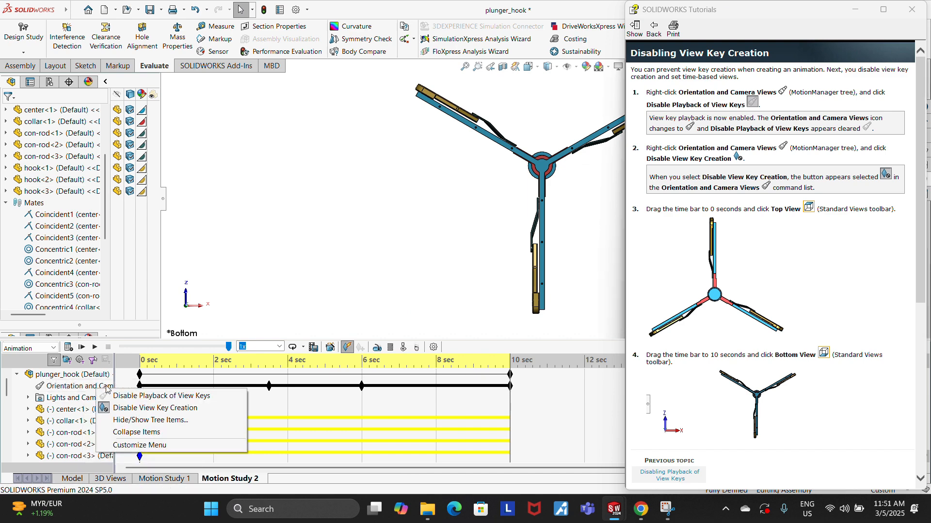
left_click(447, 248)
- Return the time bar to 0 seconds and play the animation from the start, closing the tutorial window during playback
left_click_drag(510, 376, 116, 373)
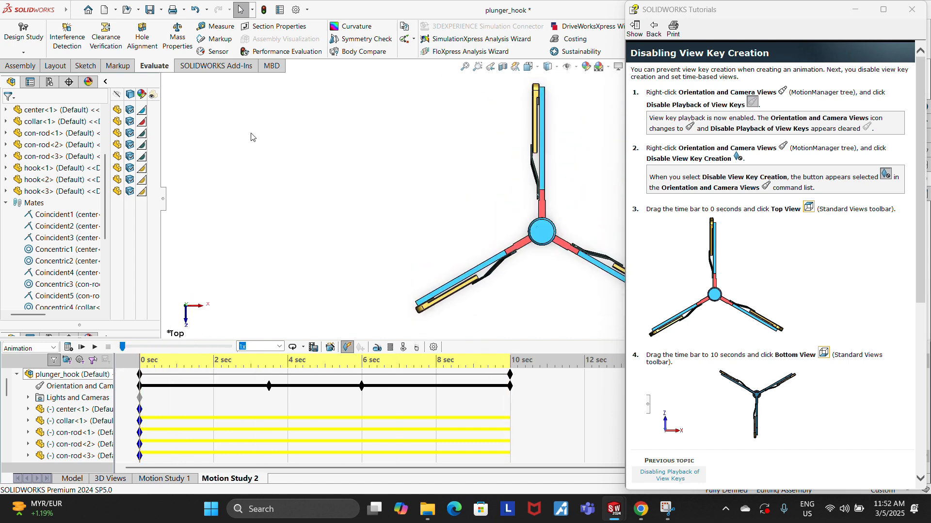
scroll(801, 314, "down", 5)
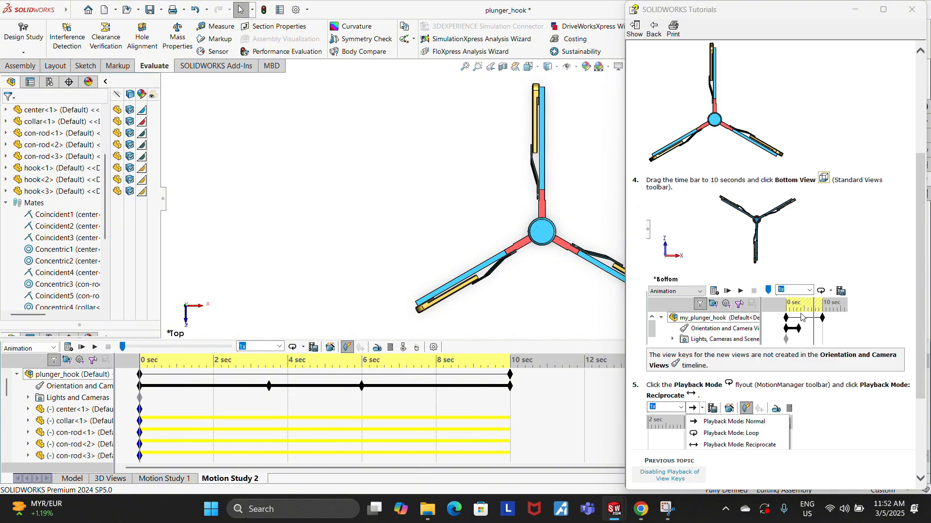
scroll(792, 313, "down", 2)
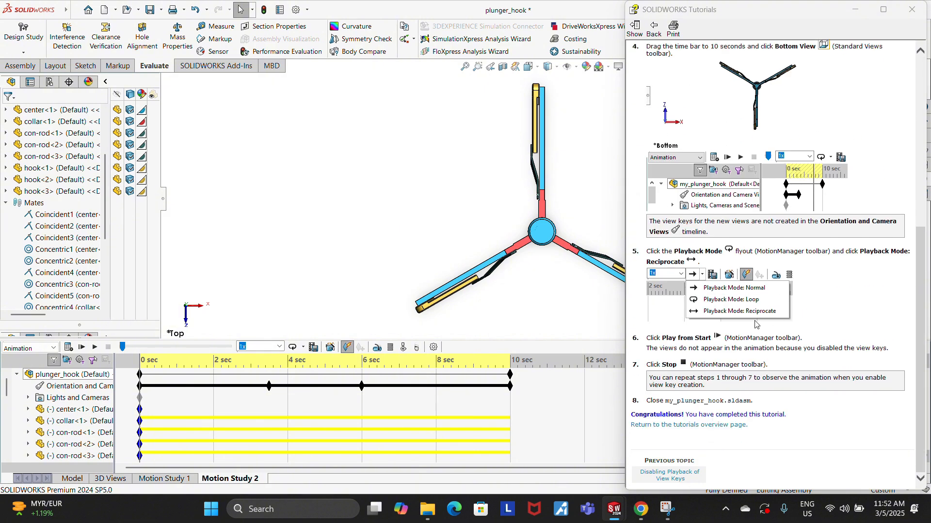
left_click(83, 347)
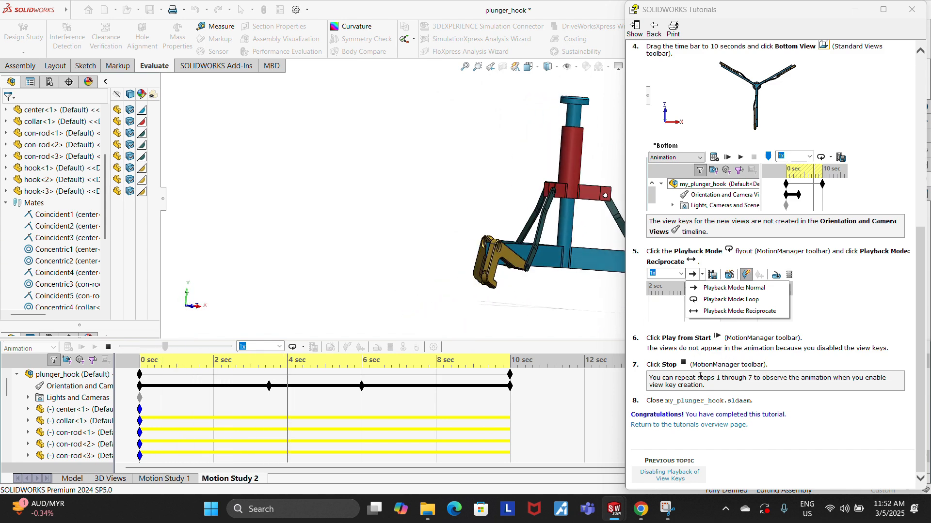
left_click(912, 9)
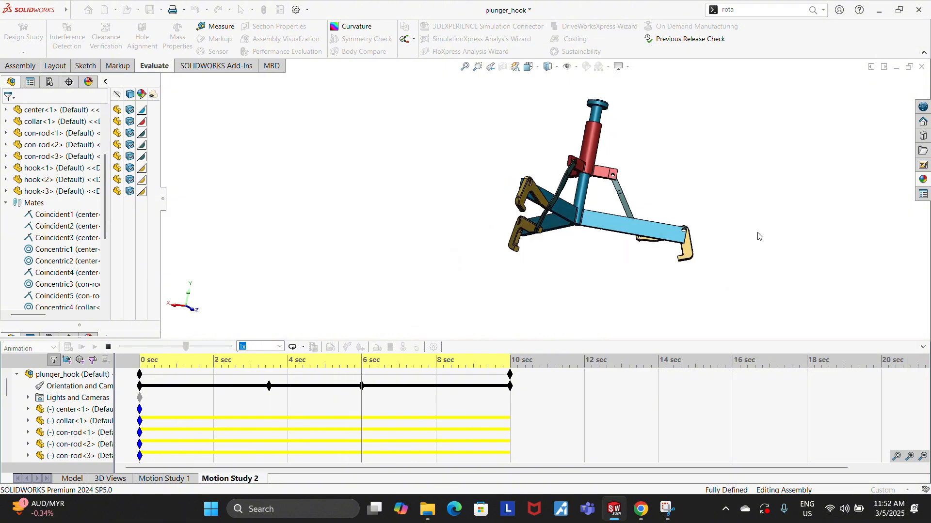